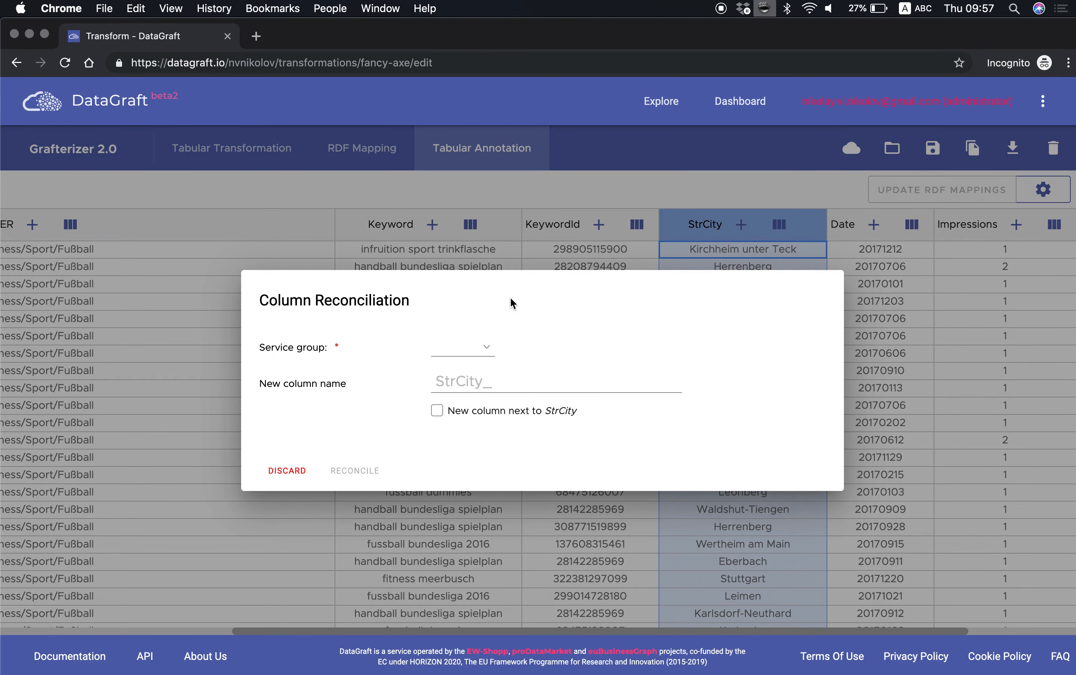
Check which reconciliation services the geo, general and category service groups offer for the StrCity column
{"action": "left_click", "coordinate": [490, 348]}
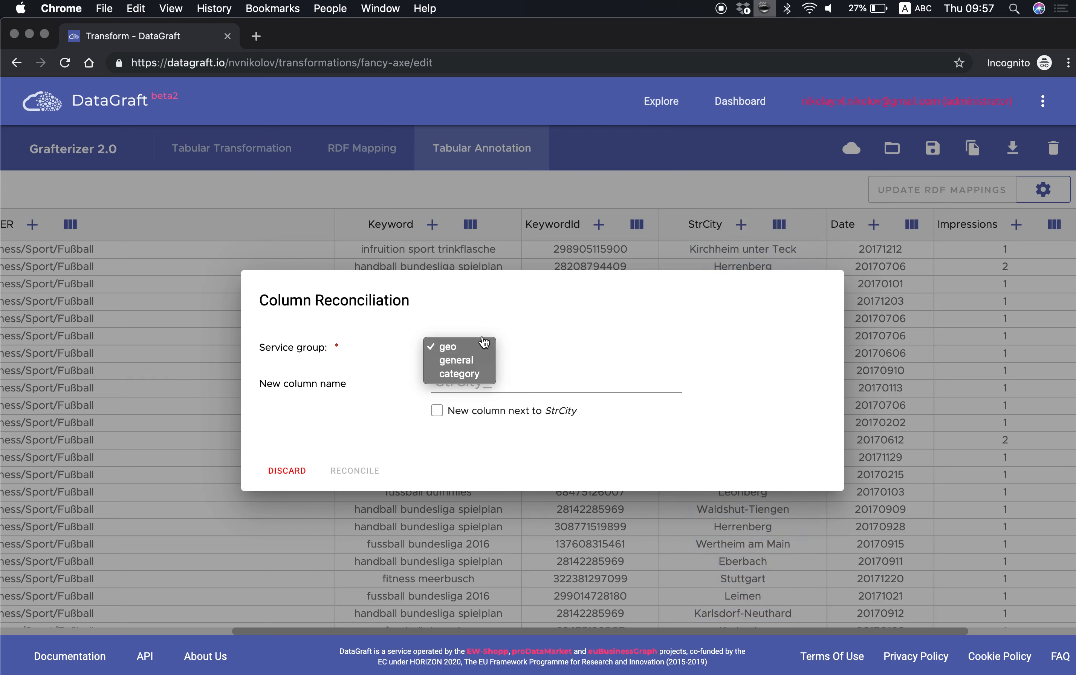
{"action": "left_click", "coordinate": [476, 349]}
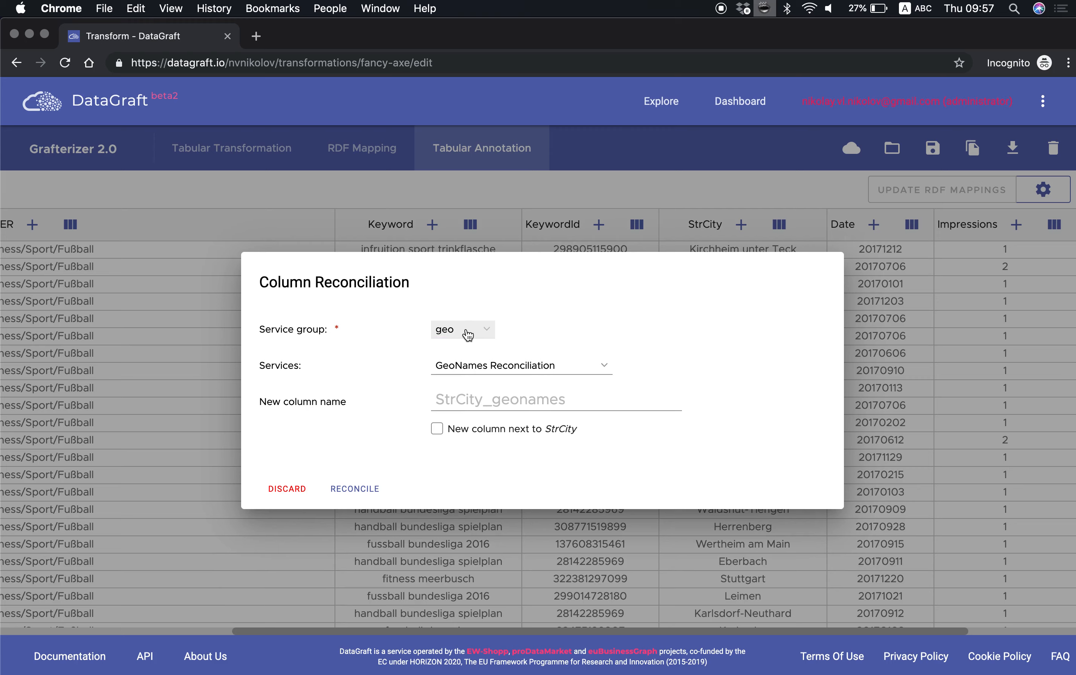
{"action": "left_click", "coordinate": [468, 335]}
{"action": "left_click", "coordinate": [478, 347]}
{"action": "left_click", "coordinate": [500, 362]}
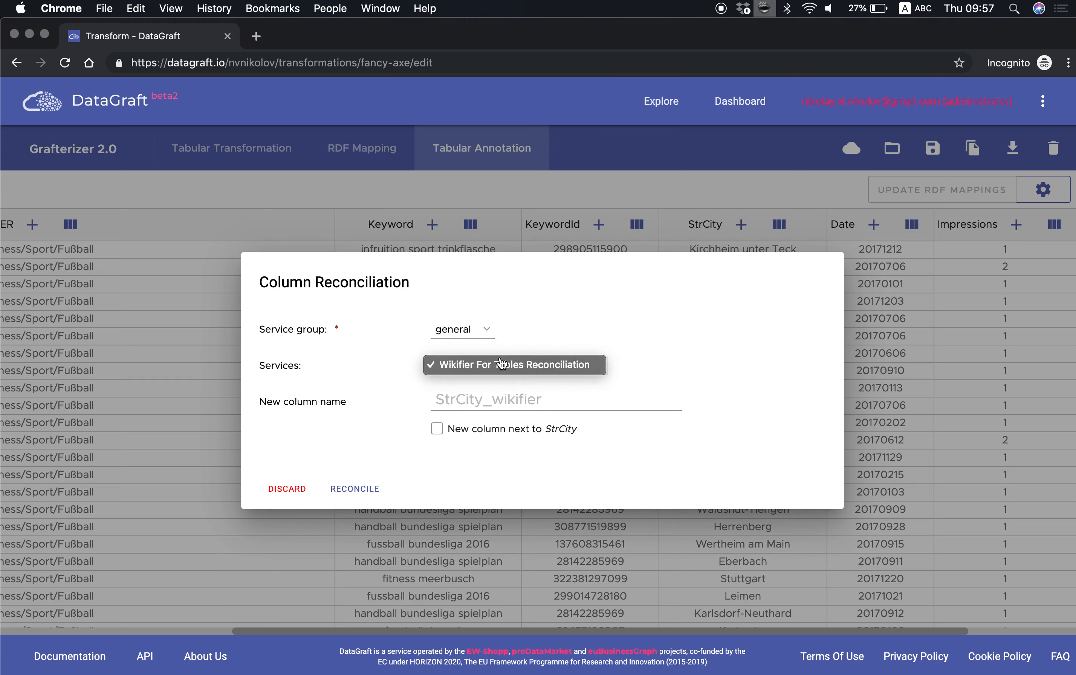
{"action": "left_click", "coordinate": [510, 337]}
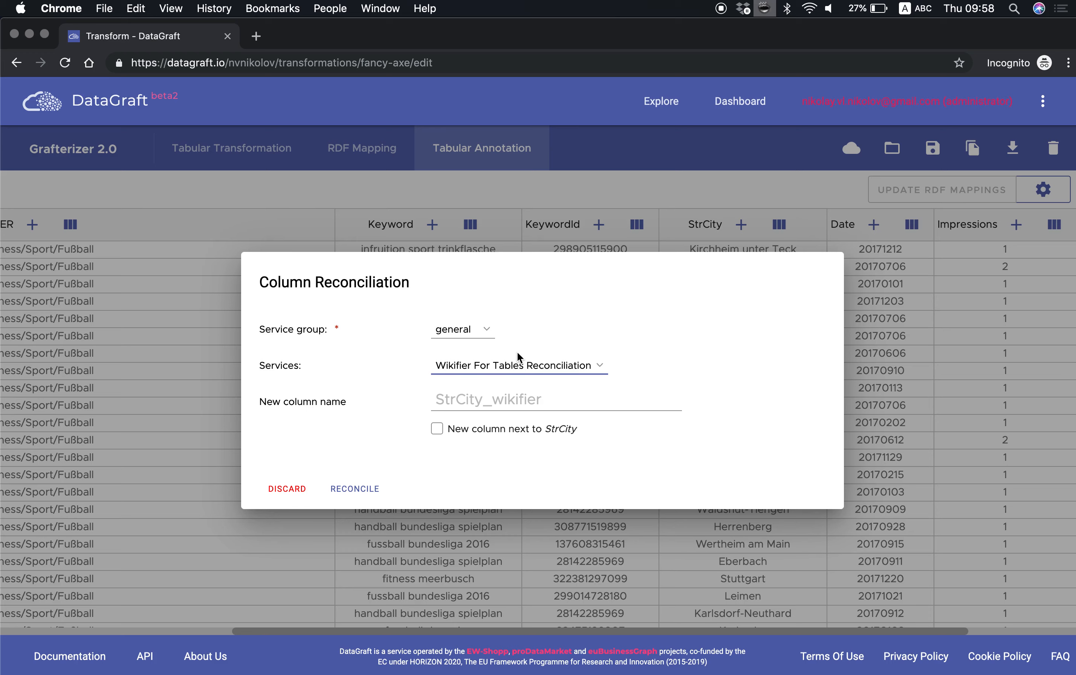
{"action": "left_click", "coordinate": [482, 343]}
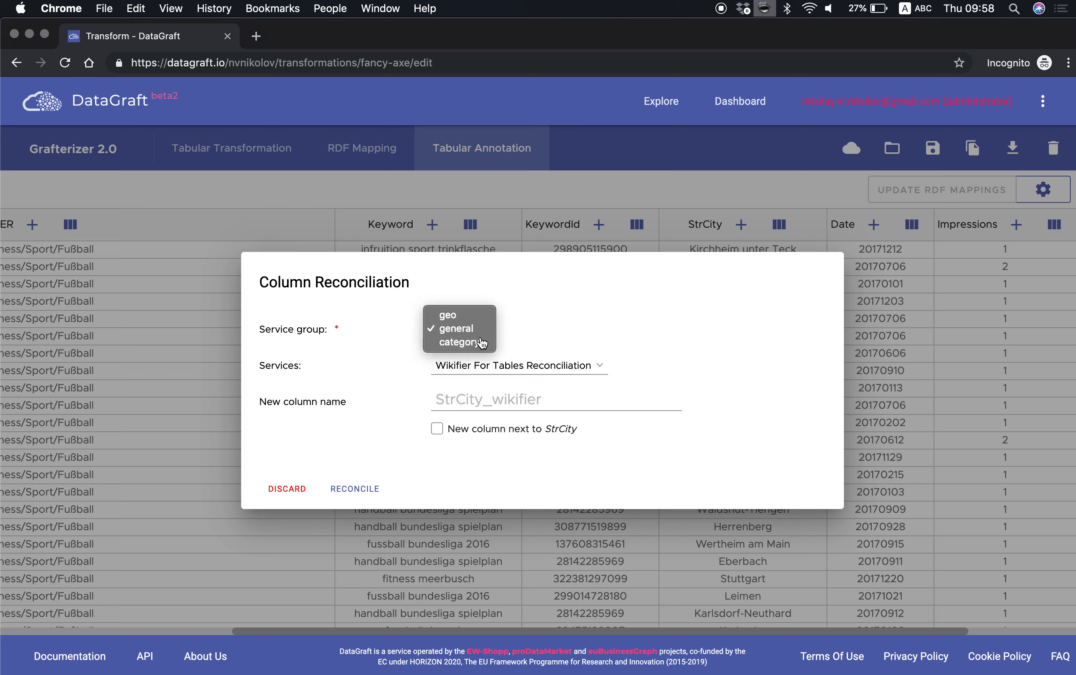
{"action": "left_click", "coordinate": [482, 342]}
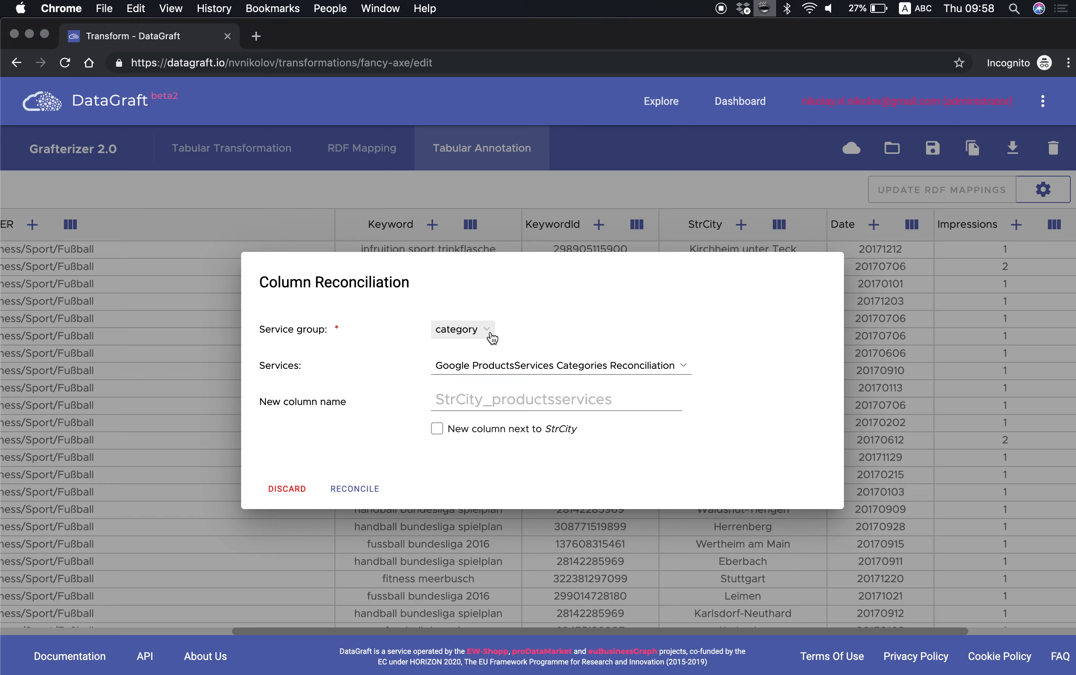
{"action": "left_click", "coordinate": [545, 360]}
{"action": "left_click", "coordinate": [546, 365]}
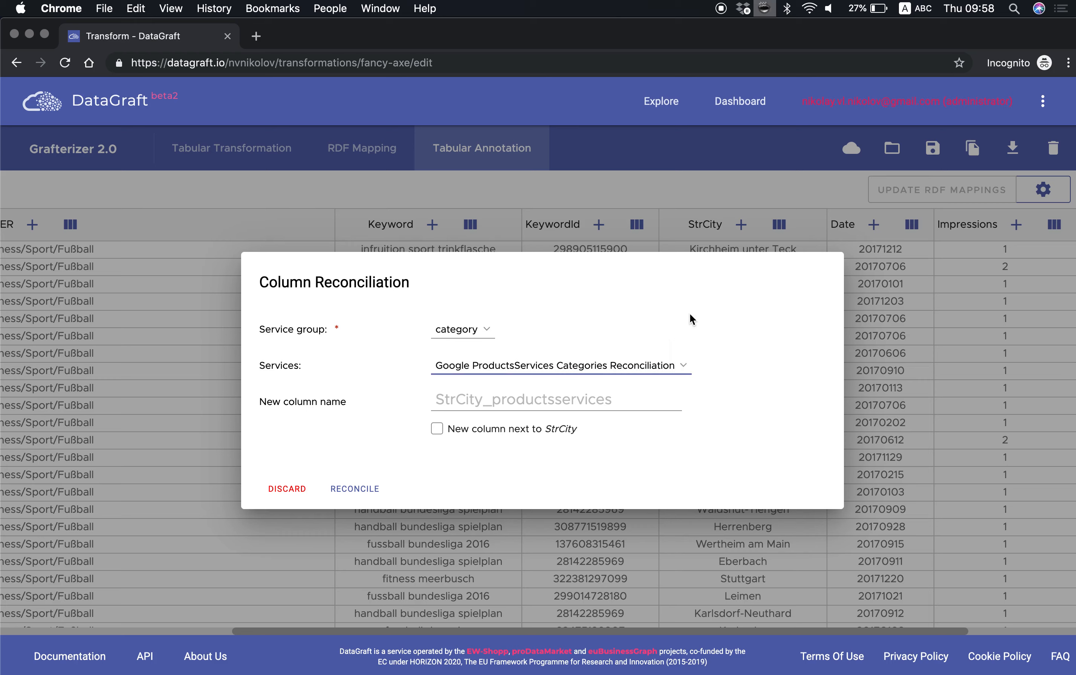
Reconcile StrCity using the geo group's GeoNames Reconciliation service, and set the new column to be placed next to StrCity
{"action": "left_click", "coordinate": [473, 319]}
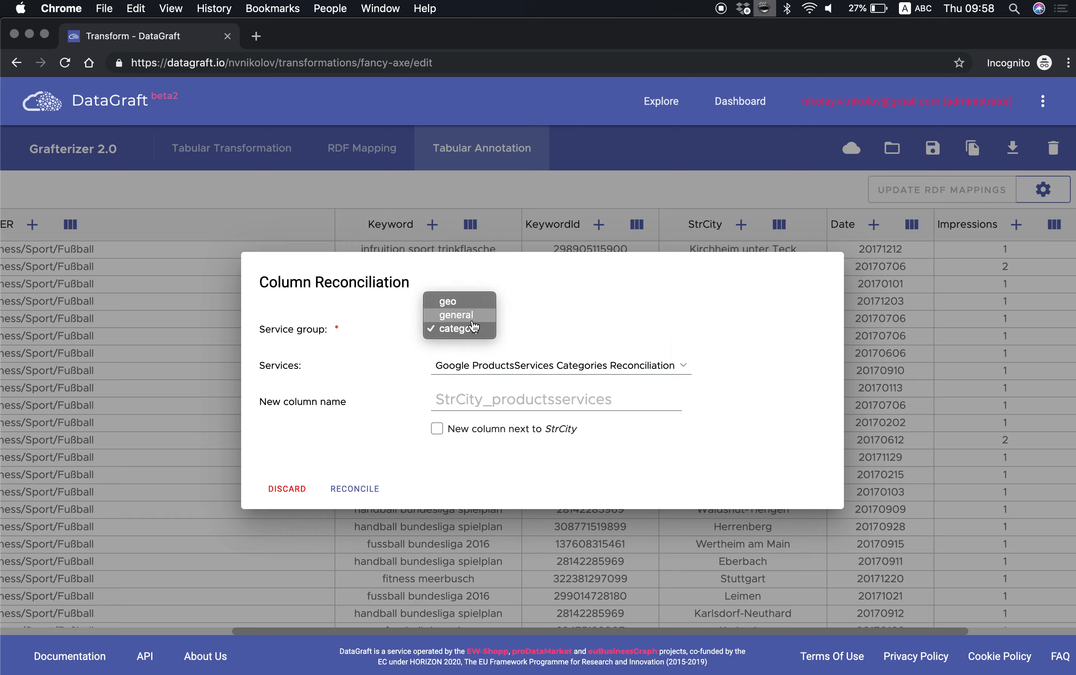
{"action": "left_click", "coordinate": [465, 302]}
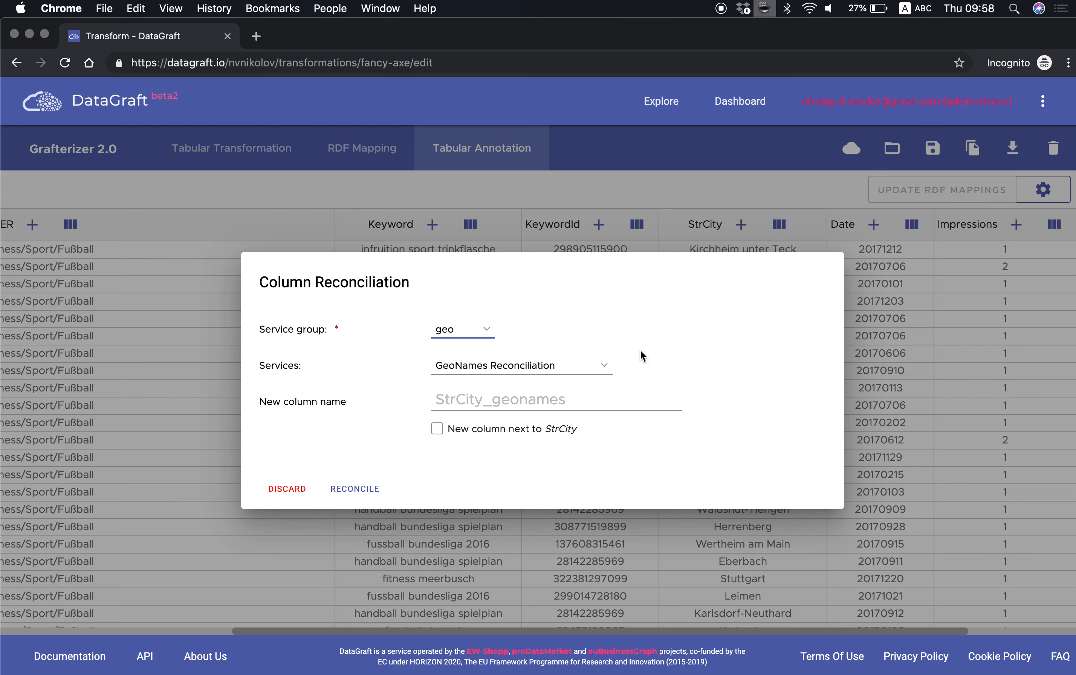
{"action": "left_click", "coordinate": [350, 488]}
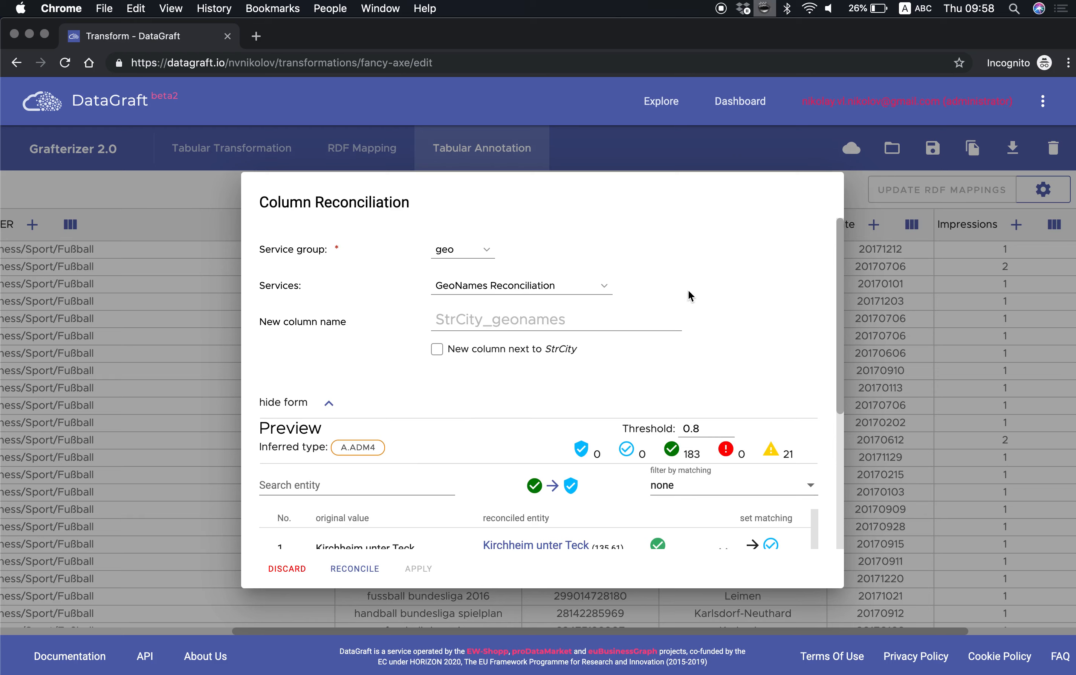
{"action": "left_click", "coordinate": [495, 352]}
Open the GeoNames ontology documentation for the inferred type A.ADM4 and return to the column reconciliation
{"action": "left_click_drag", "start_coordinate": [838, 277], "coordinate": [842, 323]}
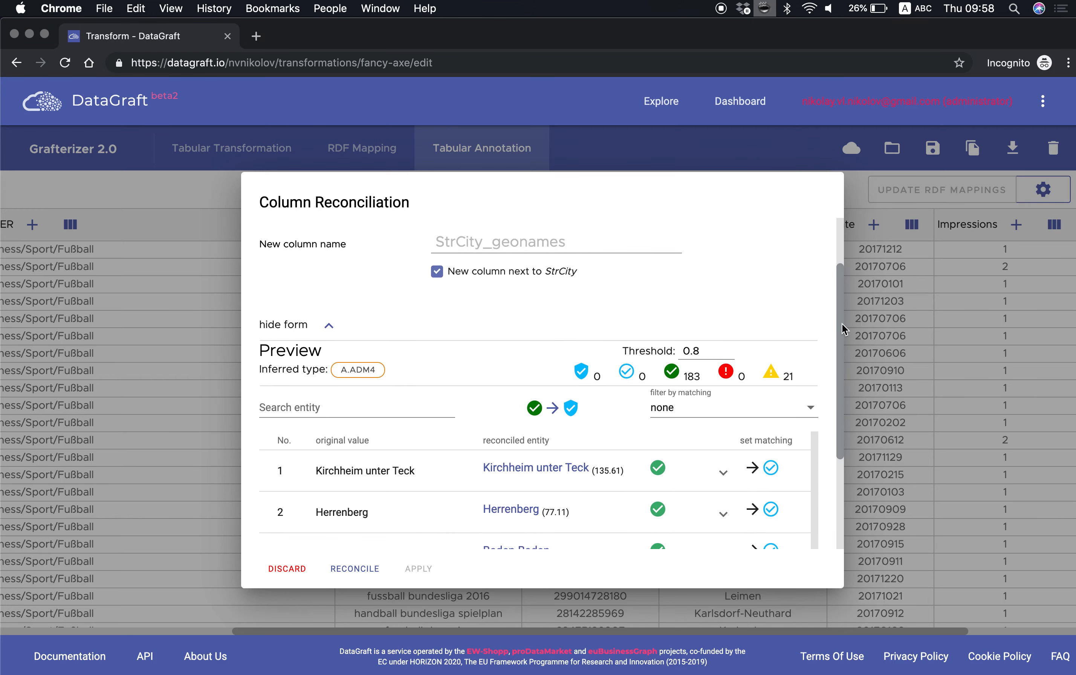
{"action": "left_click", "coordinate": [358, 375]}
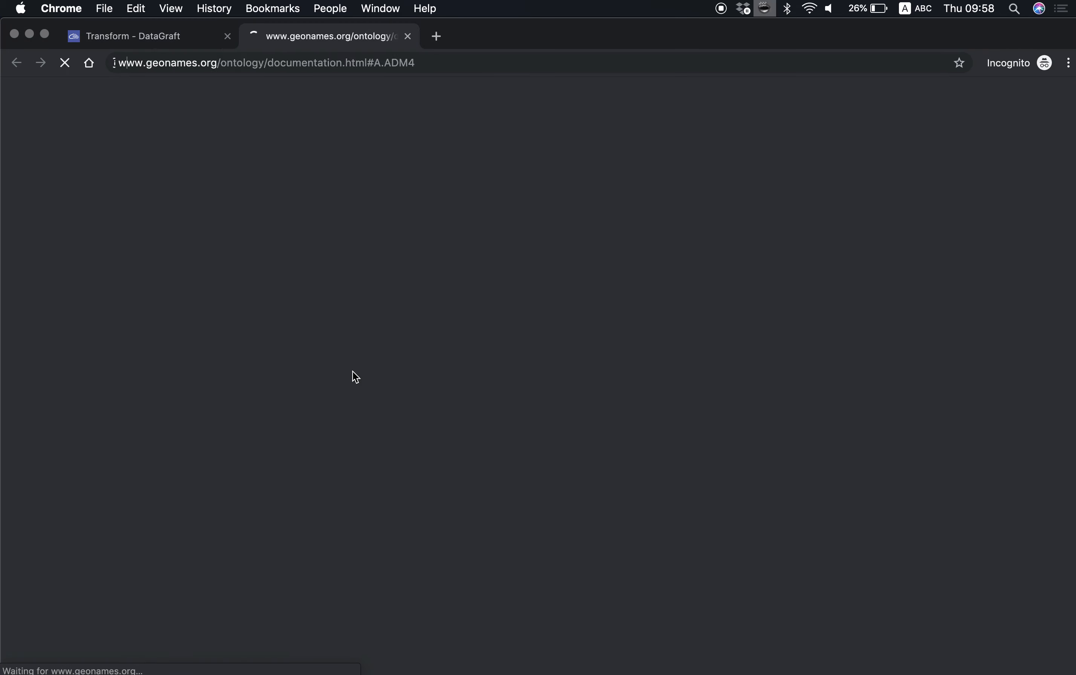
{"action": "scroll", "coordinate": [352, 334], "scroll_direction": "down", "scroll_amount": 1}
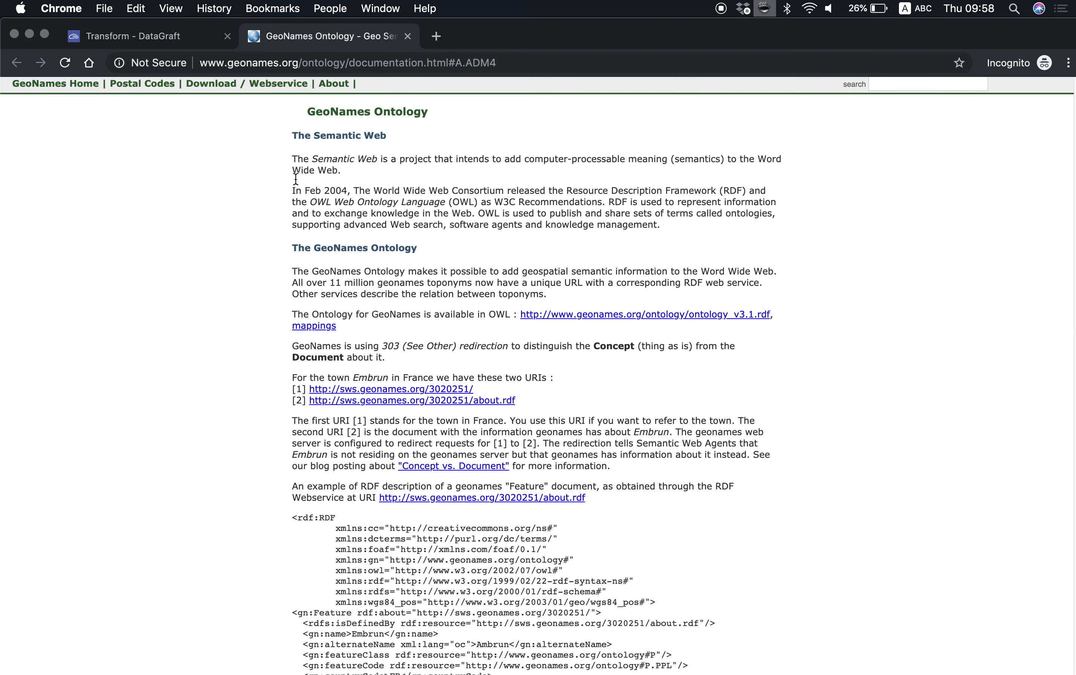
{"action": "scroll", "coordinate": [299, 192], "scroll_direction": "up", "scroll_amount": 1}
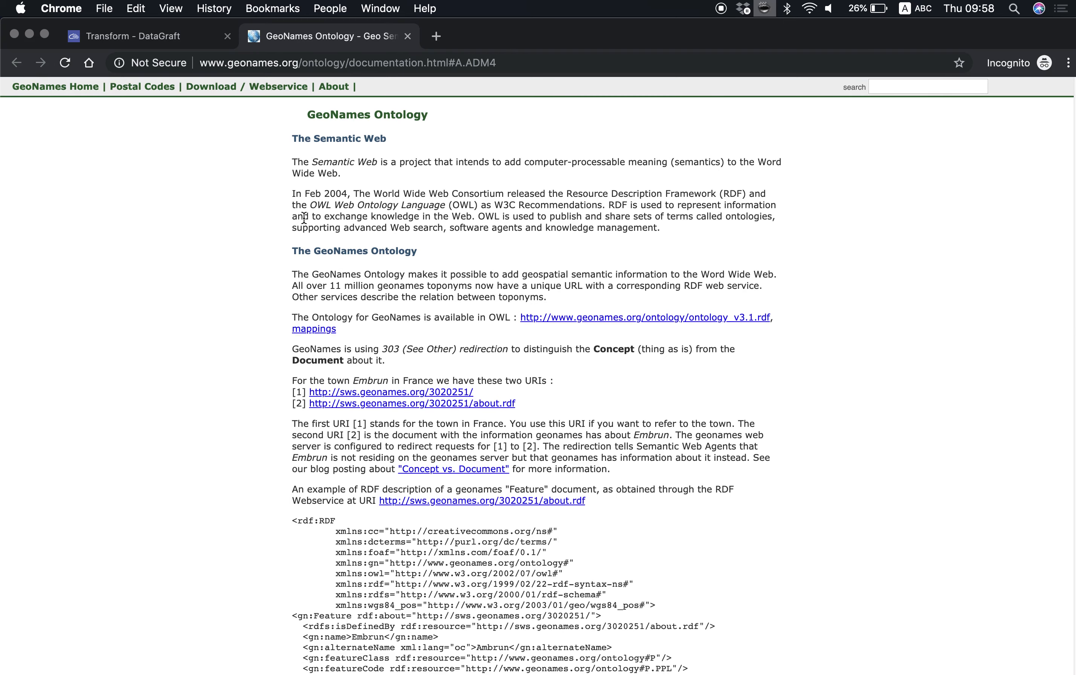
{"action": "left_click", "coordinate": [178, 38]}
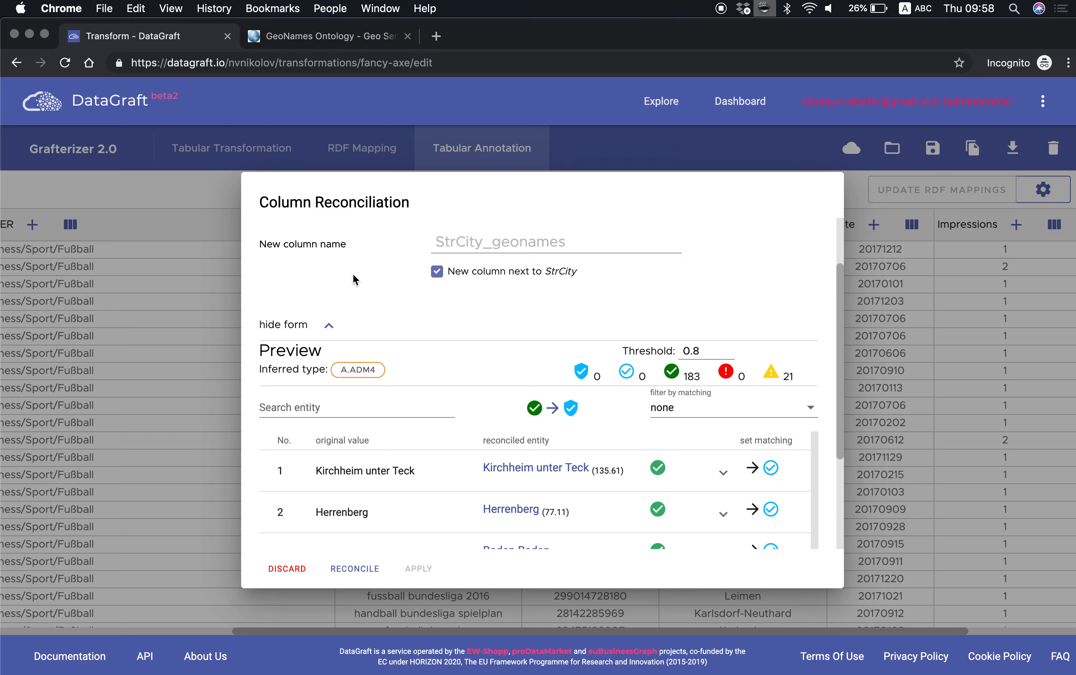
Validate all matched entities at once in the reconciliation preview and apply the reconciliation to the table
{"action": "scroll", "coordinate": [416, 332], "scroll_direction": "up", "scroll_amount": 1}
{"action": "scroll", "coordinate": [513, 424], "scroll_direction": "up", "scroll_amount": 2}
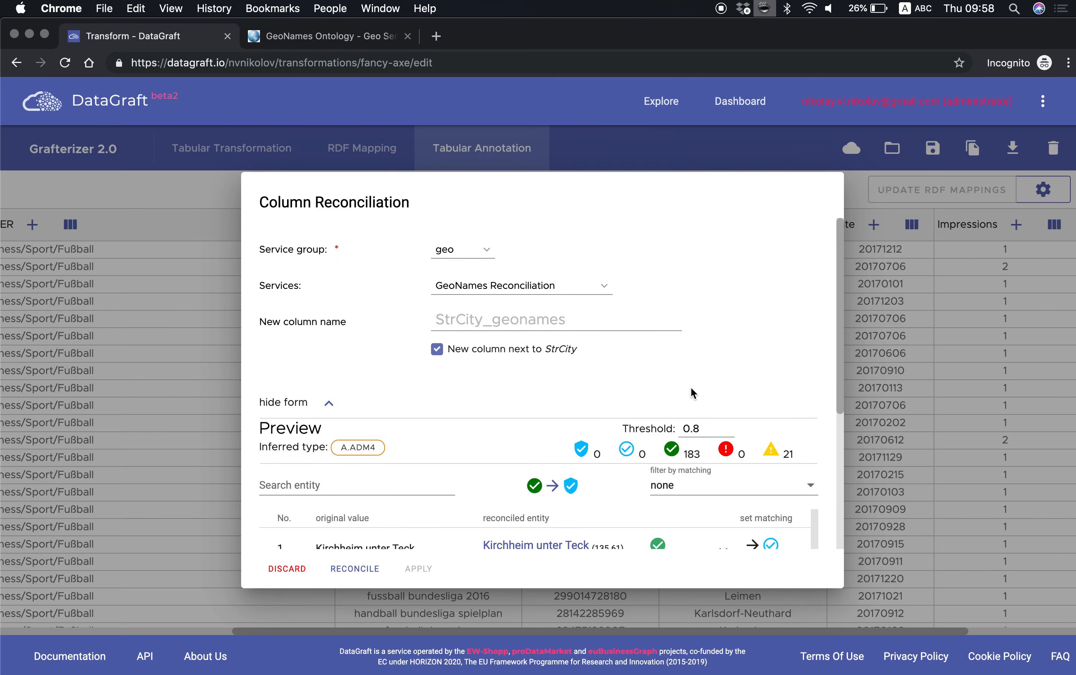
{"action": "left_click_drag", "start_coordinate": [840, 302], "coordinate": [845, 440]}
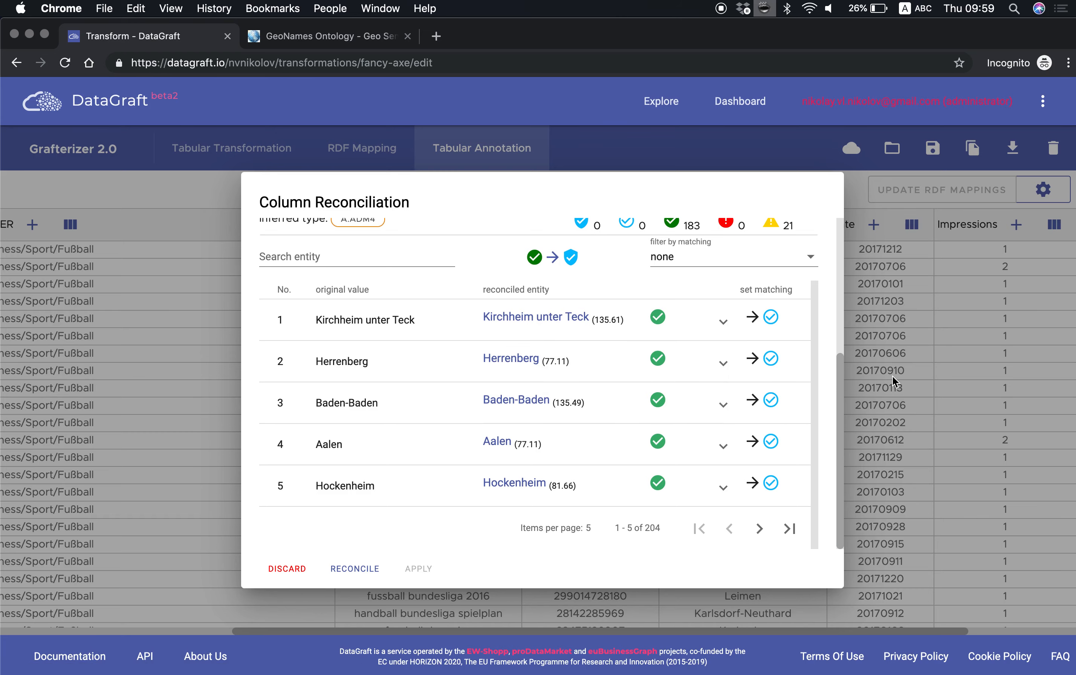
{"action": "left_click_drag", "start_coordinate": [843, 374], "coordinate": [837, 339]}
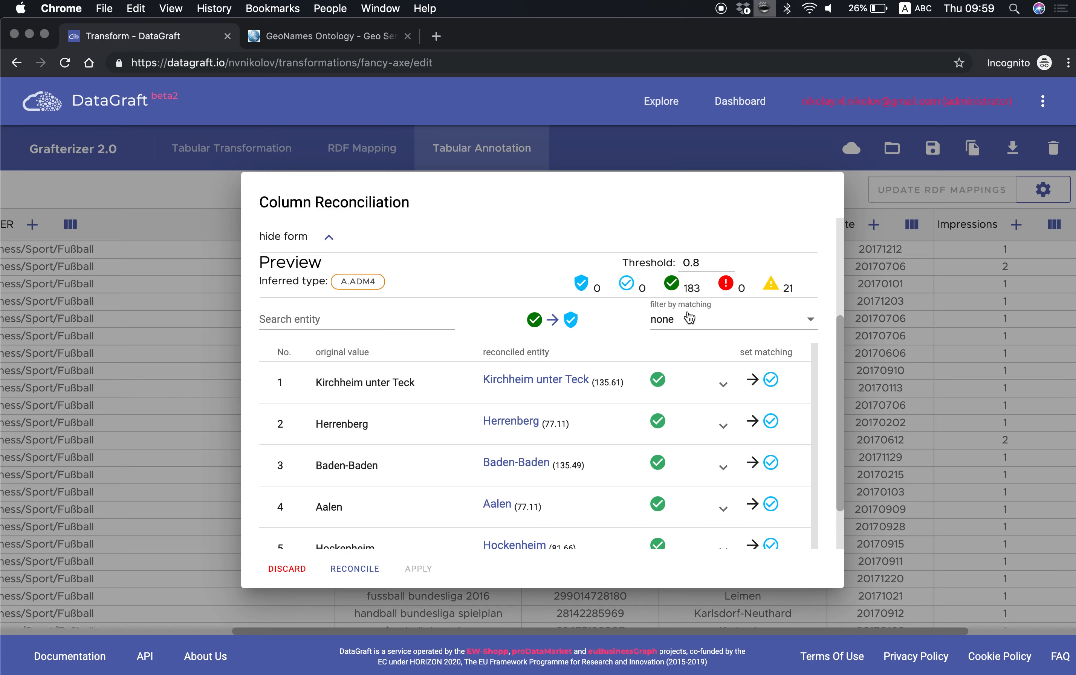
{"action": "left_click", "coordinate": [544, 322]}
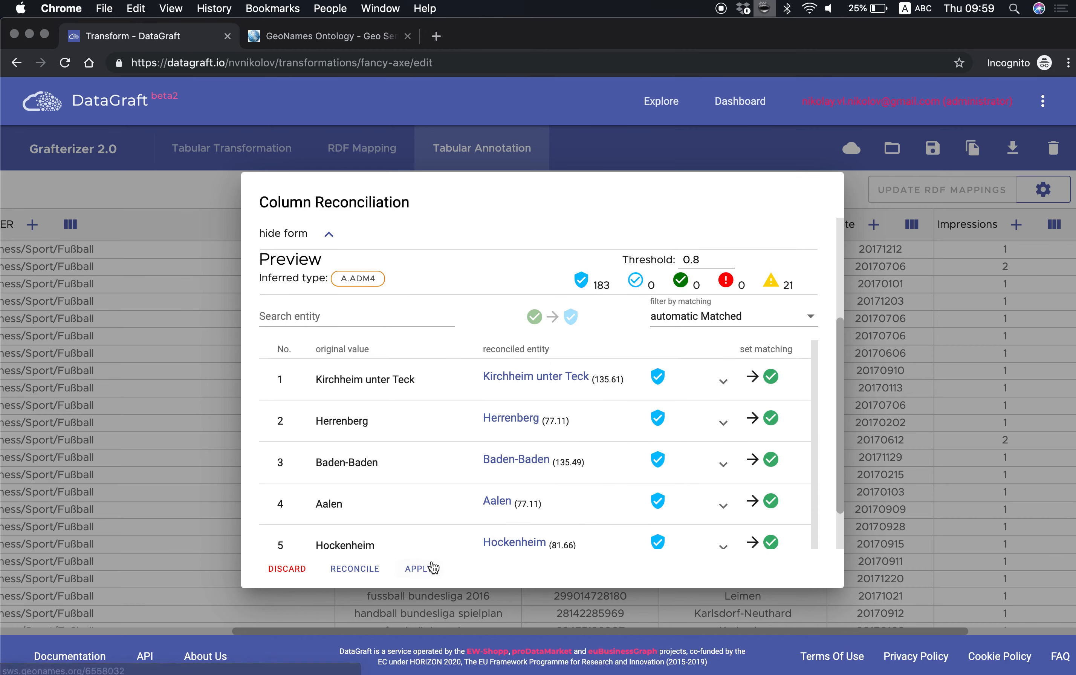
{"action": "left_click", "coordinate": [429, 567]}
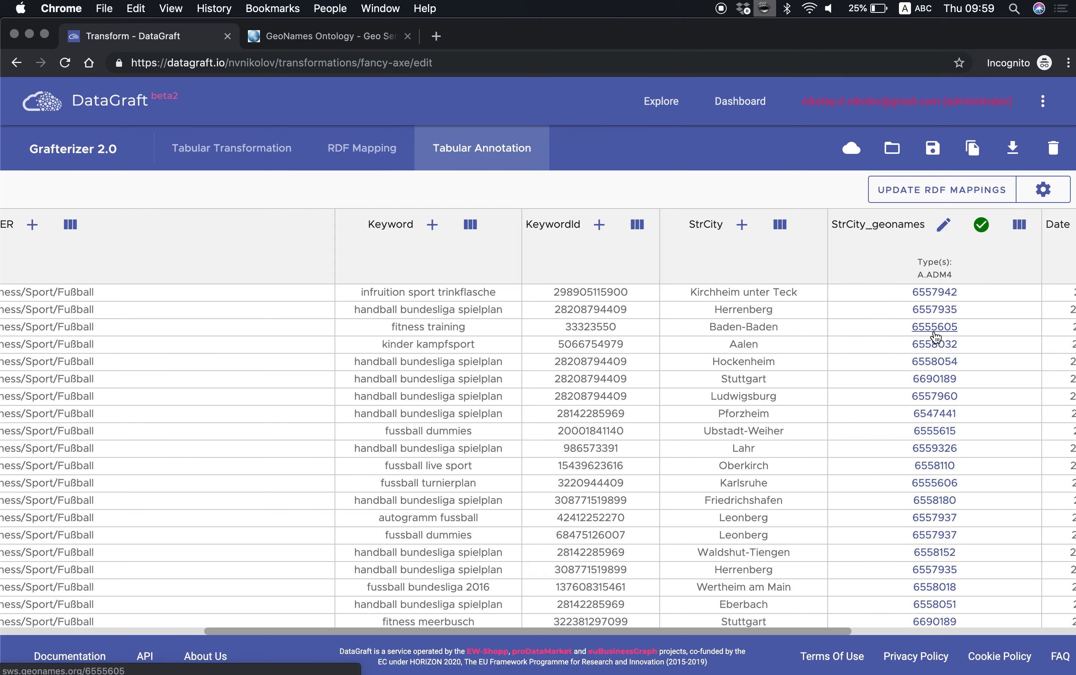
Inspect the GeoNames page linked for Herrenberg and the StrCity_geonames column in the tabular transformation, and return to the tabular annotation
{"action": "left_click", "coordinate": [952, 309]}
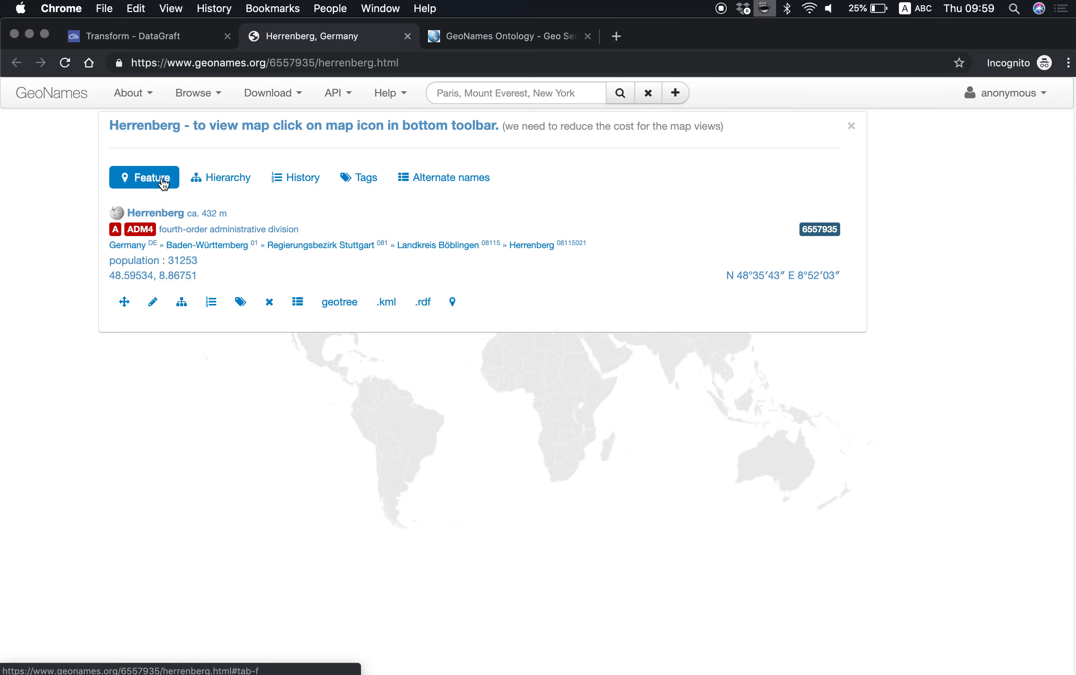
{"action": "left_click", "coordinate": [169, 41]}
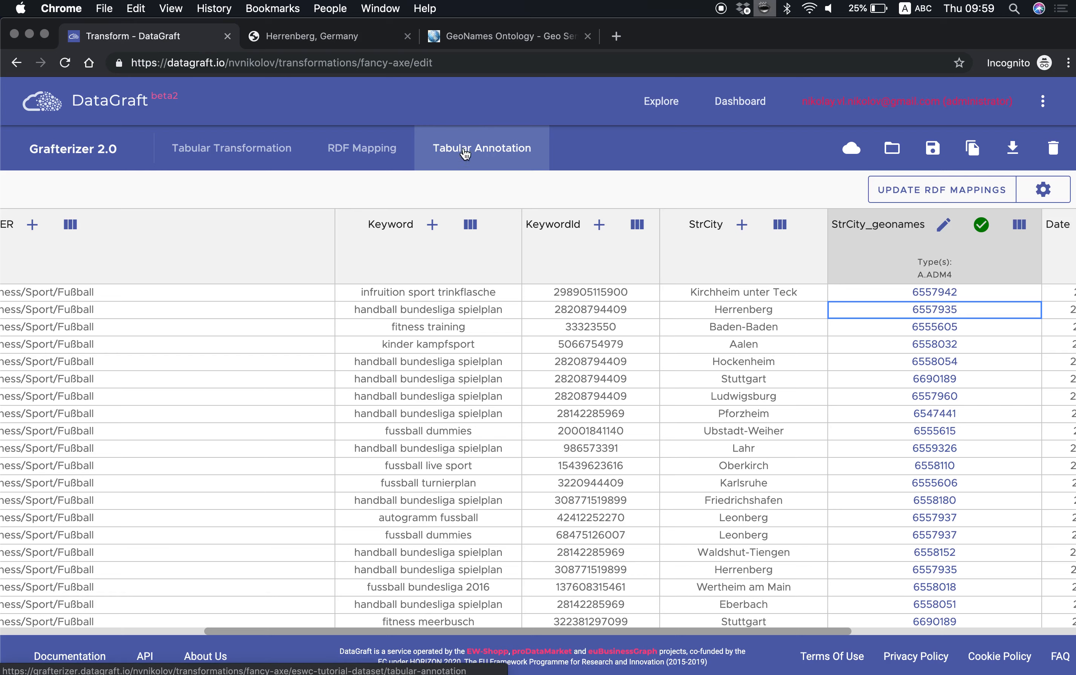
{"action": "left_click", "coordinate": [264, 158]}
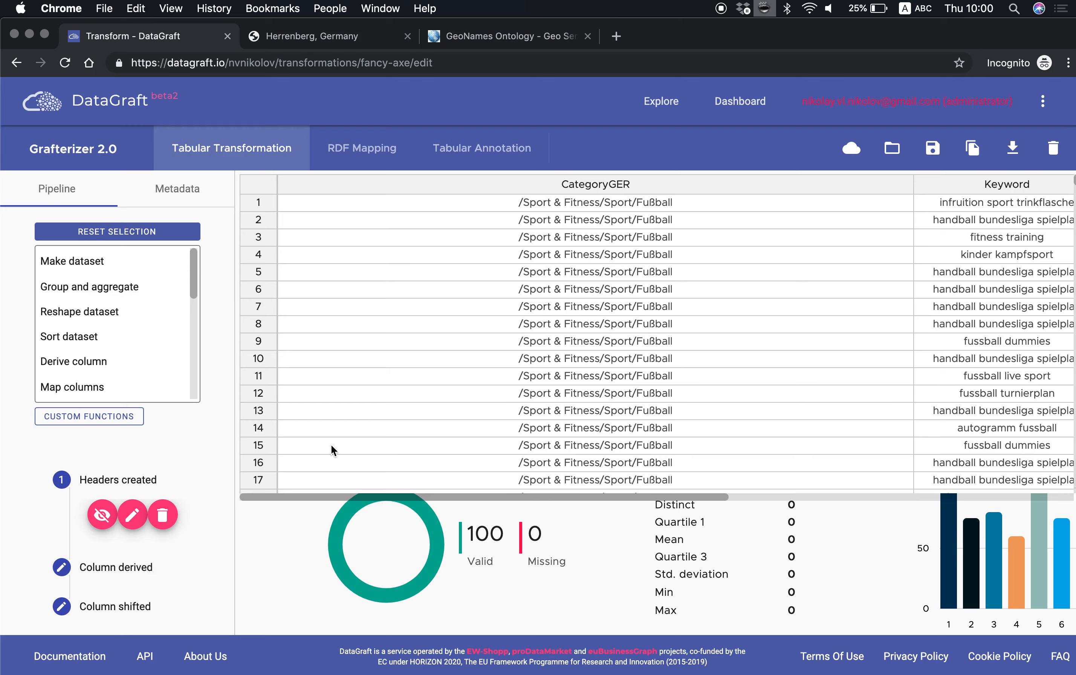
{"action": "left_click_drag", "start_coordinate": [363, 496], "coordinate": [619, 503]}
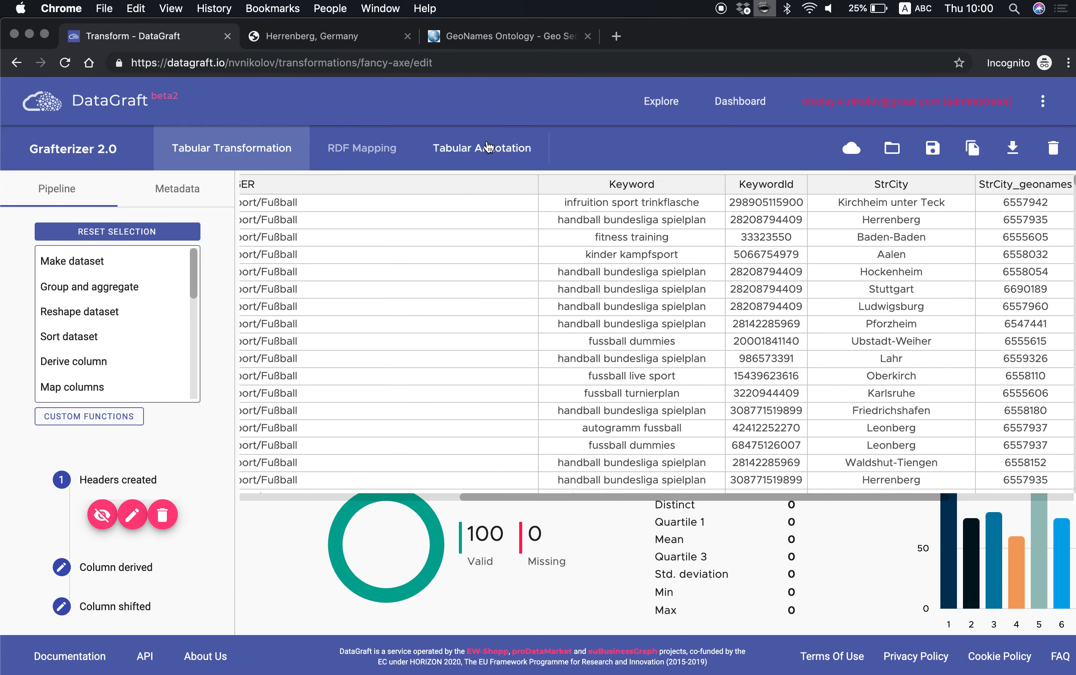
{"action": "left_click", "coordinate": [489, 147]}
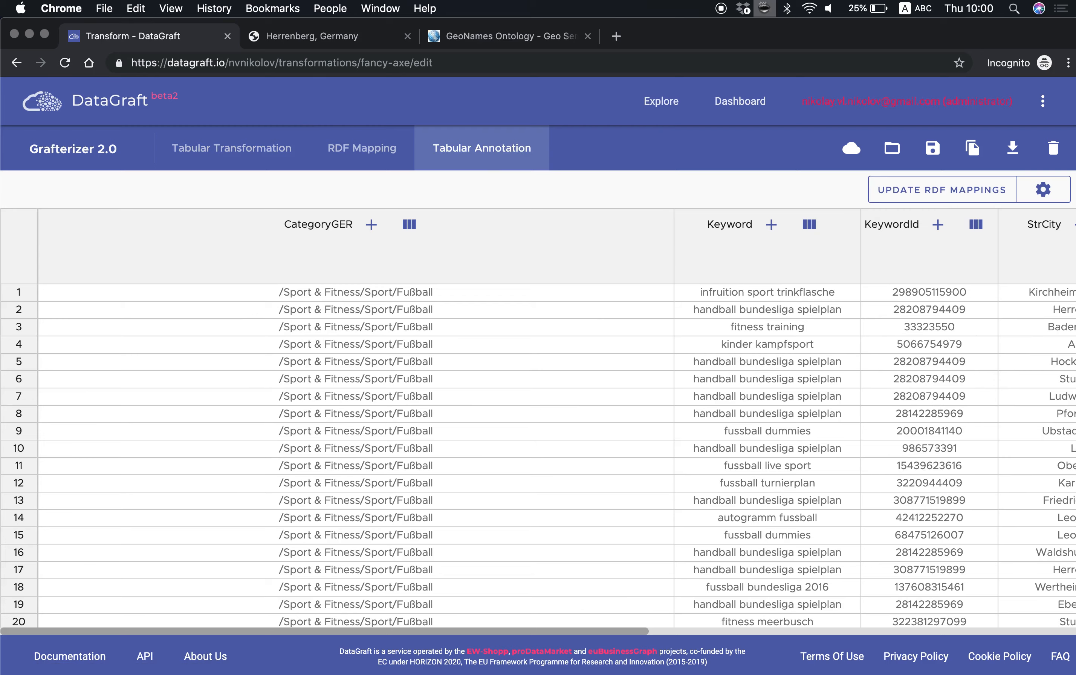
Start extending the StrCity_geonames column with the GeoNames Extension, placing the new columns next to it
{"action": "left_click_drag", "start_coordinate": [597, 631], "coordinate": [844, 651]}
{"action": "scroll", "coordinate": [914, 621], "scroll_direction": "right", "scroll_amount": 5}
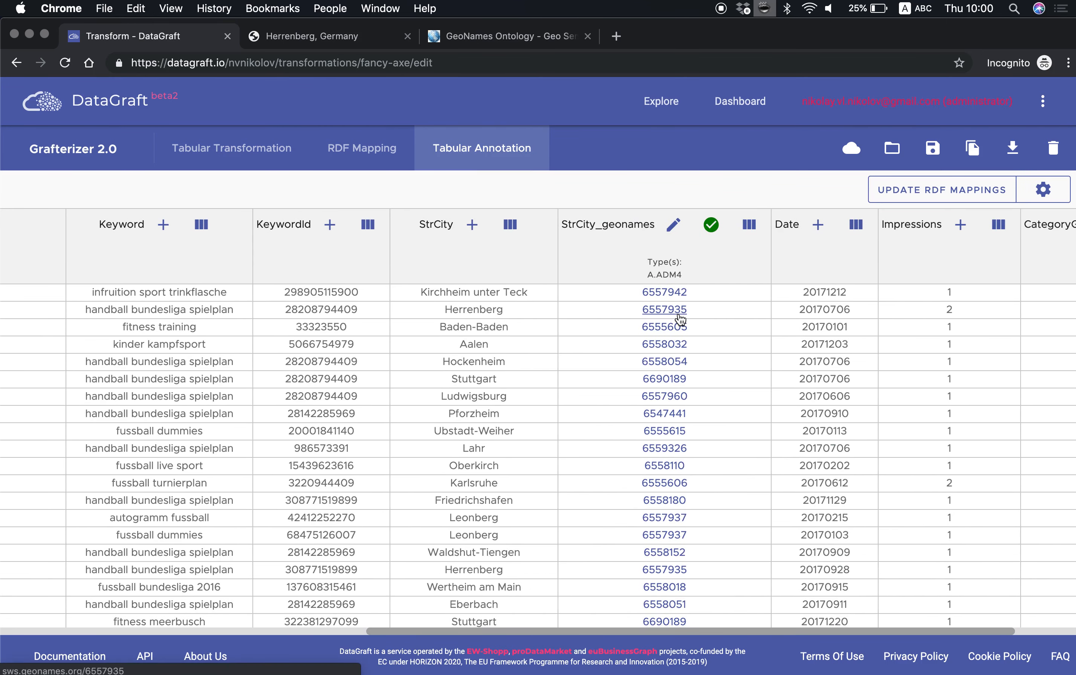
{"action": "left_click", "coordinate": [757, 224]}
{"action": "left_click", "coordinate": [526, 373]}
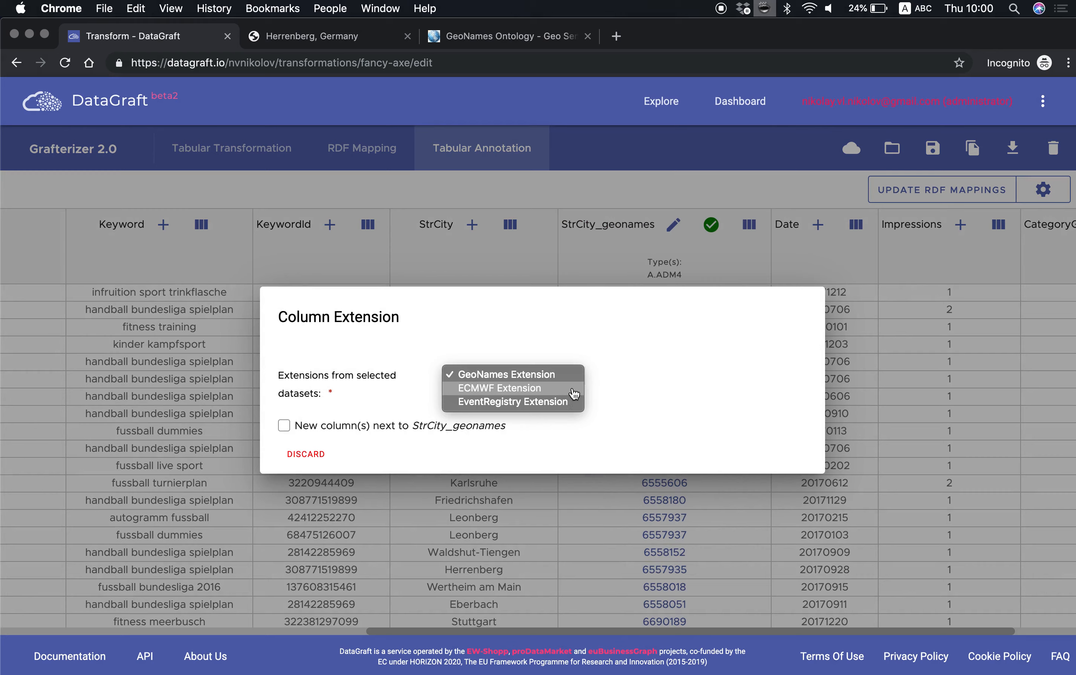
{"action": "left_click", "coordinate": [566, 386]}
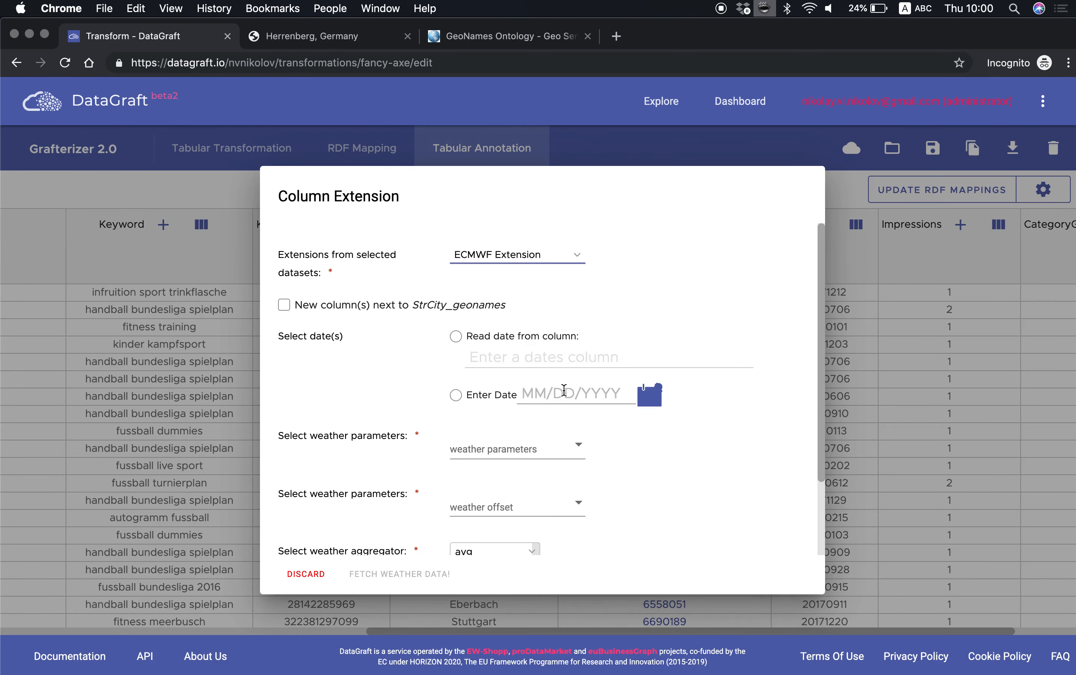
{"action": "left_click", "coordinate": [535, 256]}
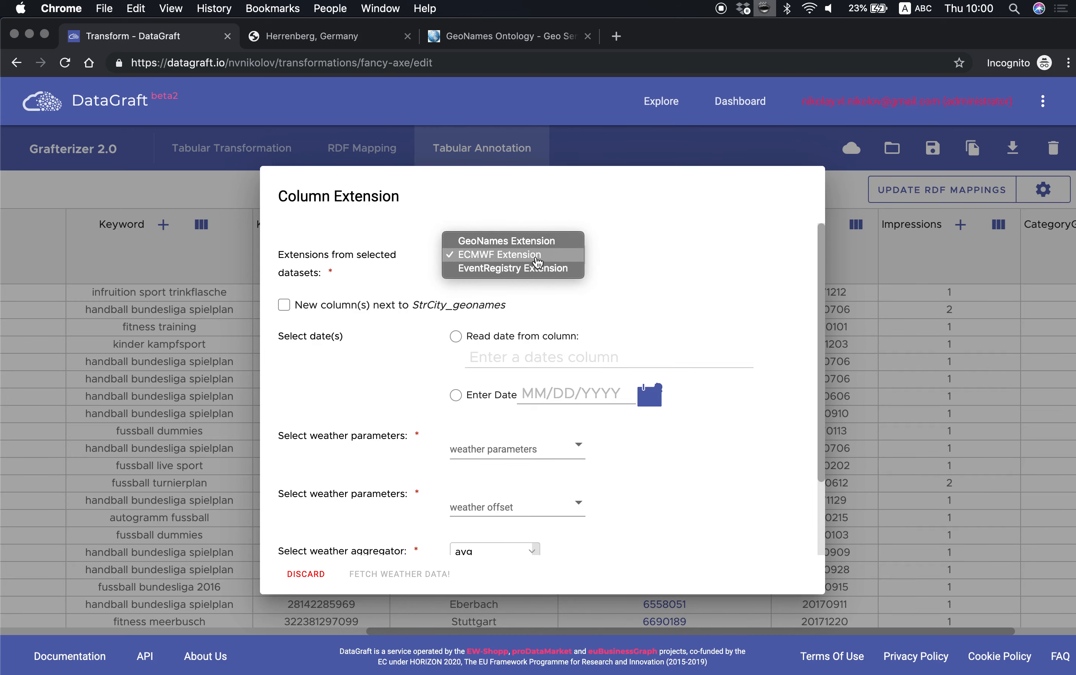
{"action": "left_click", "coordinate": [533, 238]}
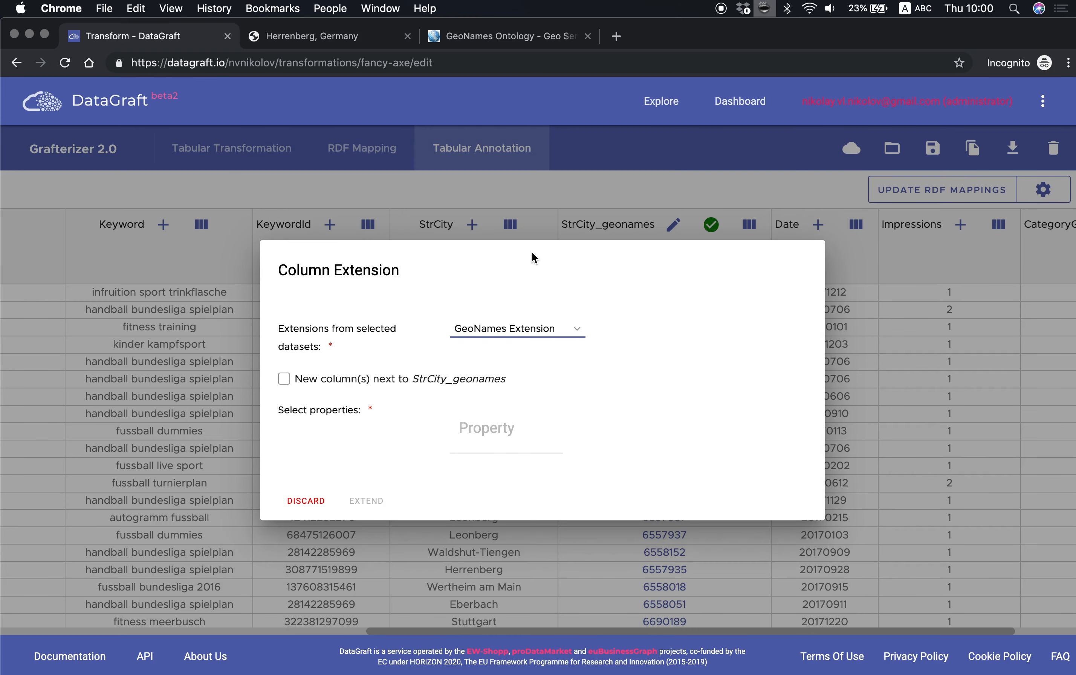
{"action": "left_click", "coordinate": [478, 379]}
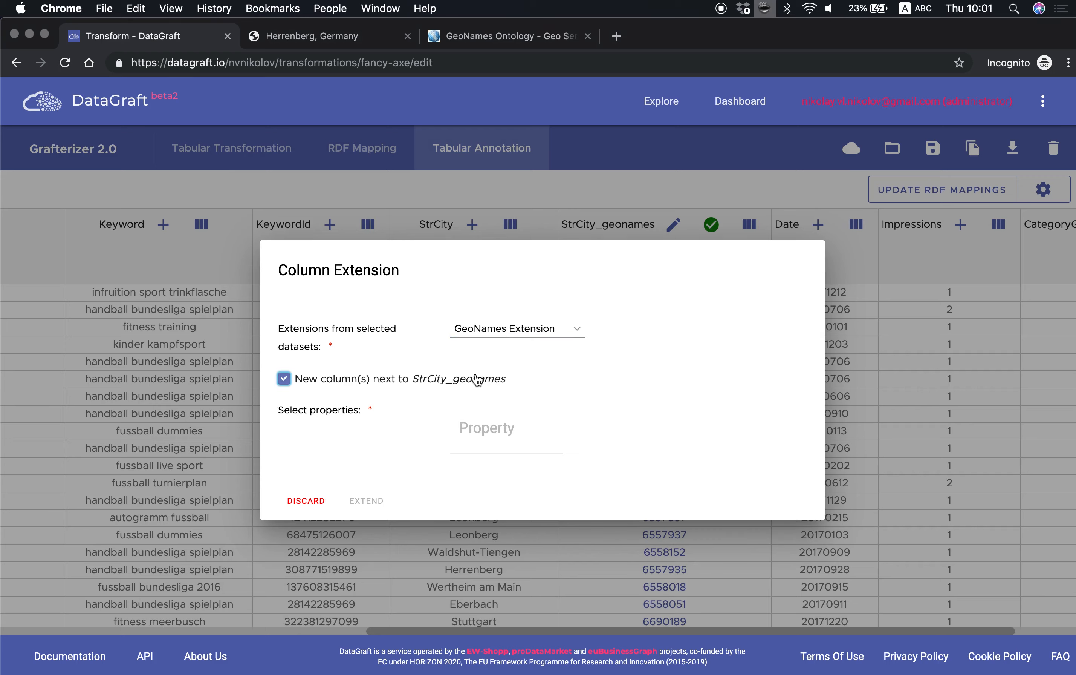
Select the parentADM1 property for the GeoNames extension and generate its preview
{"action": "left_click", "coordinate": [481, 444]}
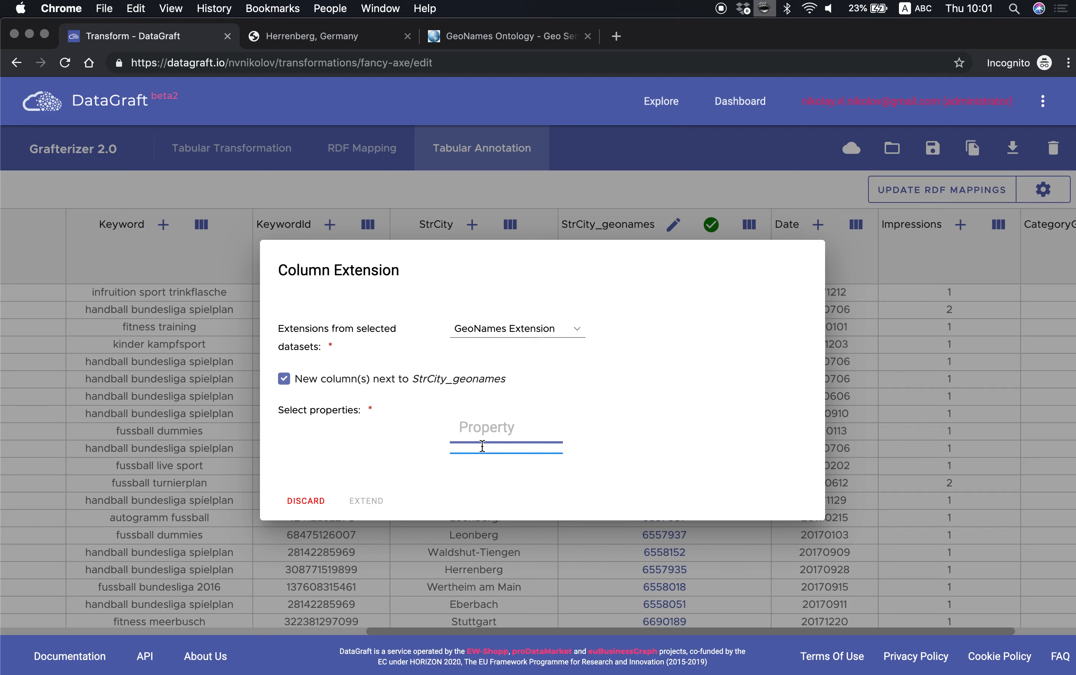
{"action": "type", "text": "adm"}
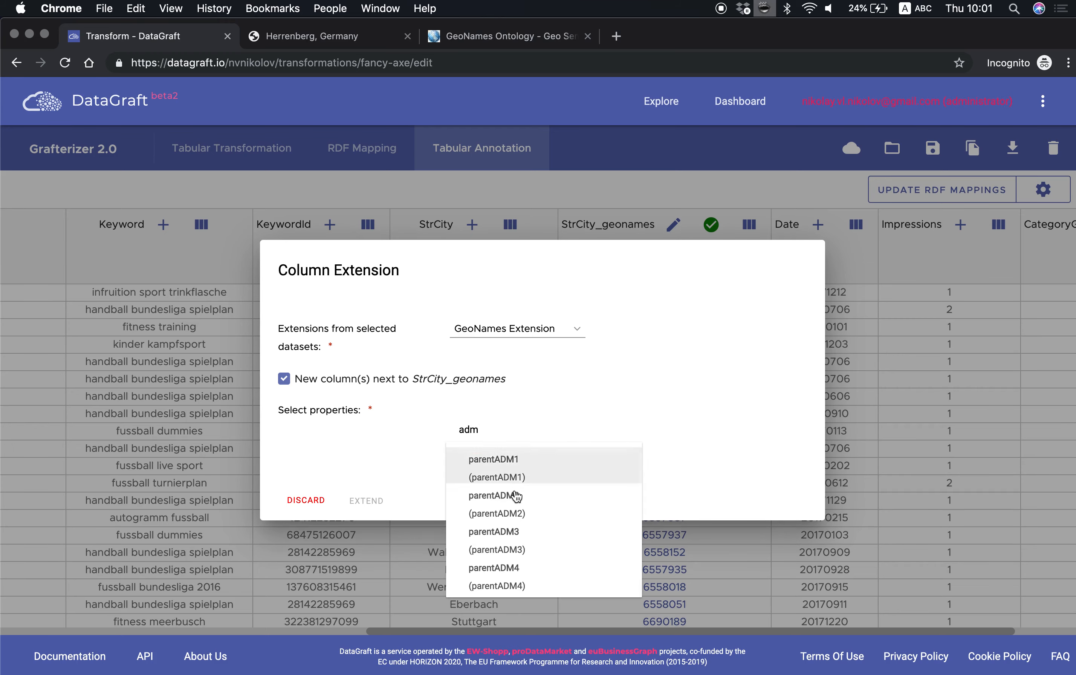
{"action": "left_click", "coordinate": [515, 471]}
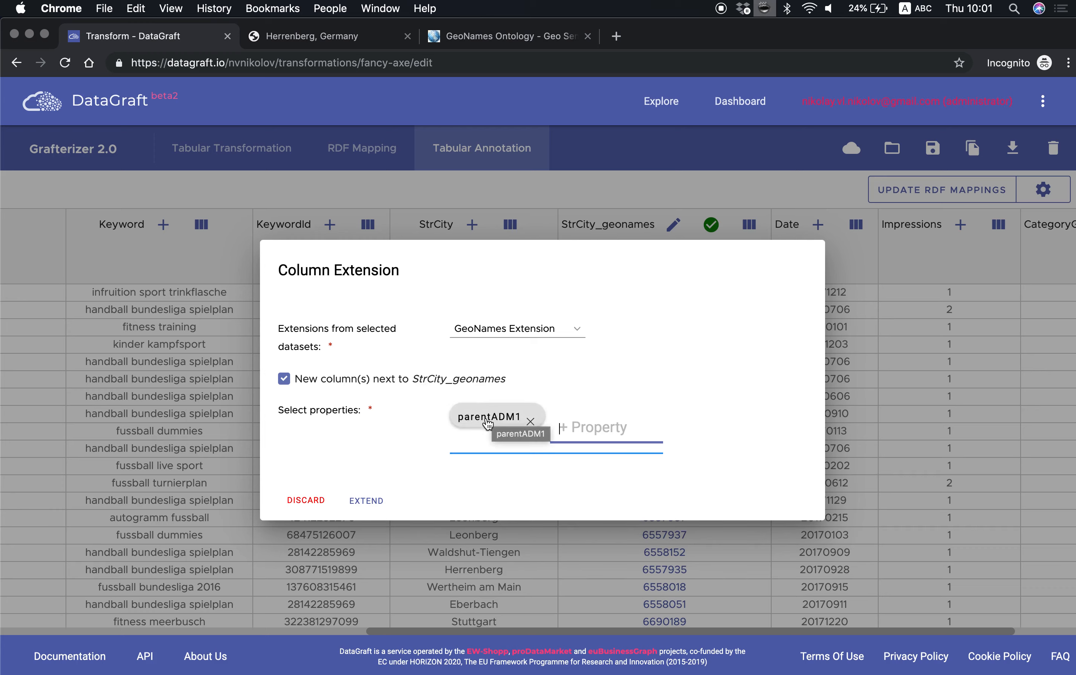
{"action": "left_click", "coordinate": [363, 500]}
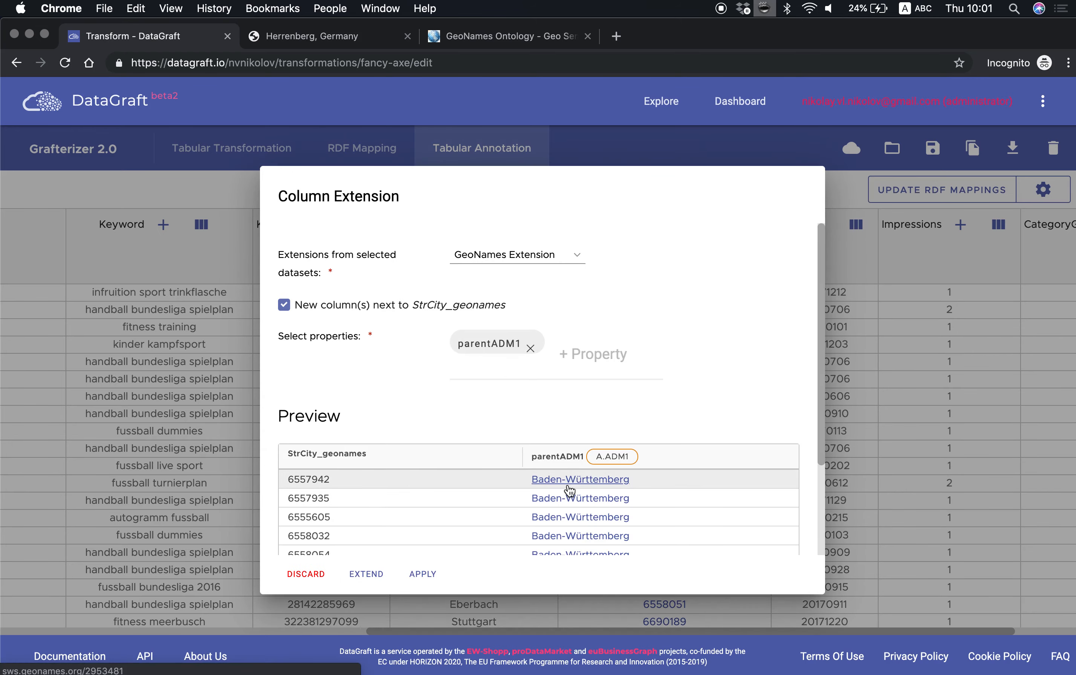
Apply the parentADM1 extension to the table and examine the StrCity_geonames_parentADM1 column's statistics in the tabular transformation
{"action": "left_click", "coordinate": [423, 573]}
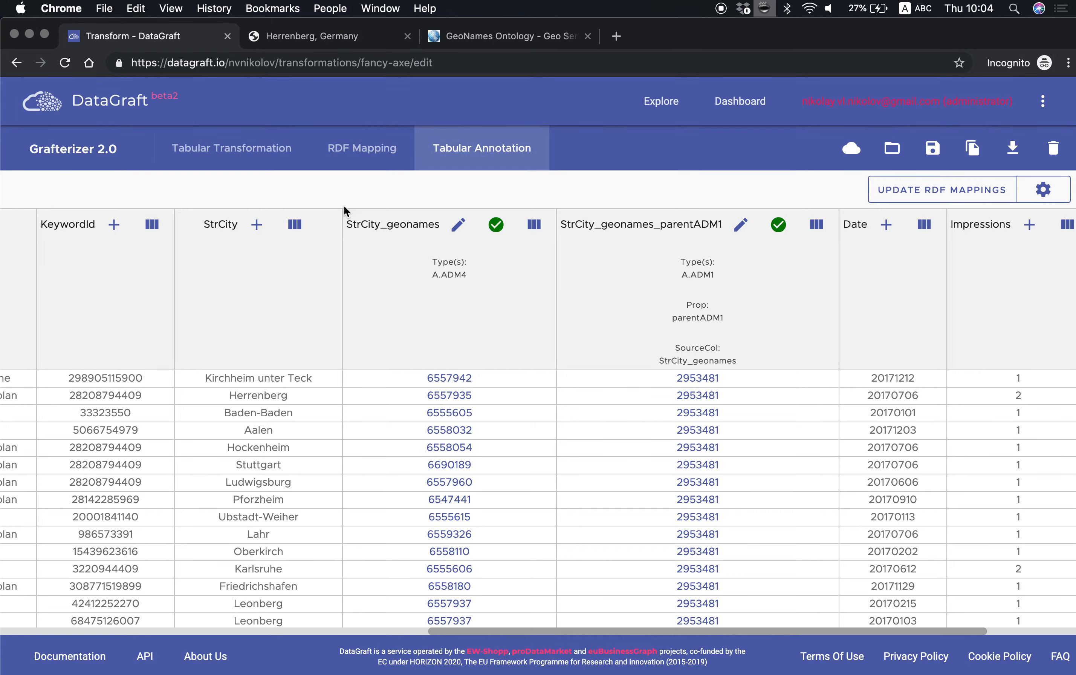
{"action": "left_click", "coordinate": [258, 168]}
{"action": "left_click_drag", "start_coordinate": [446, 497], "coordinate": [836, 497]}
{"action": "left_click", "coordinate": [787, 184]}
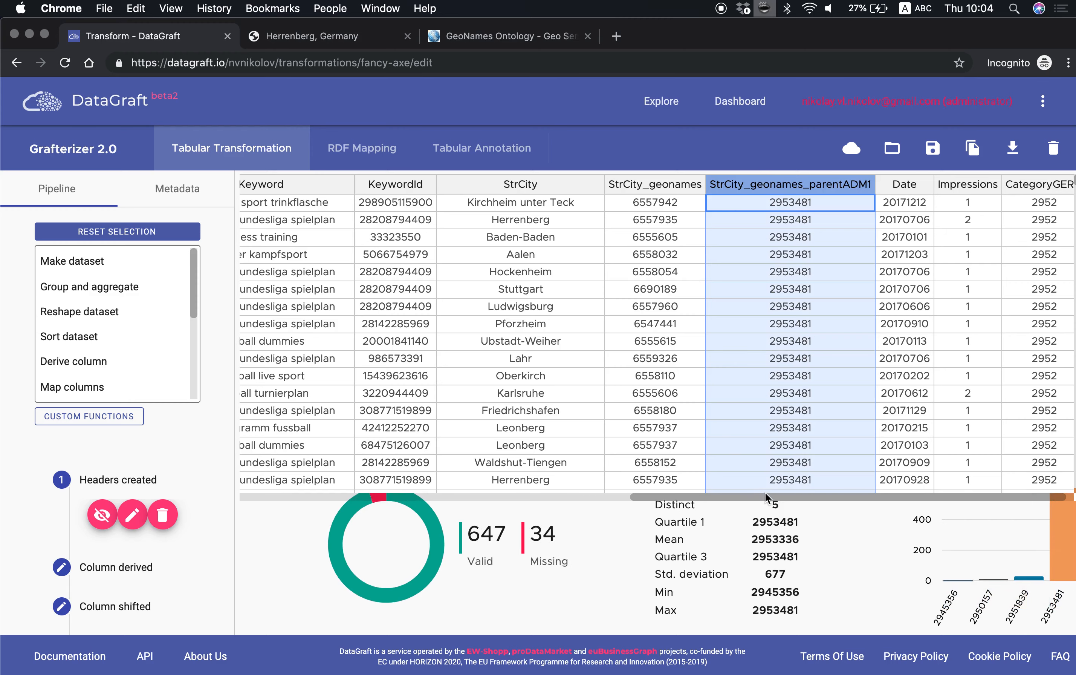
{"action": "left_click_drag", "start_coordinate": [765, 495], "coordinate": [811, 502]}
{"action": "left_click", "coordinate": [839, 571]}
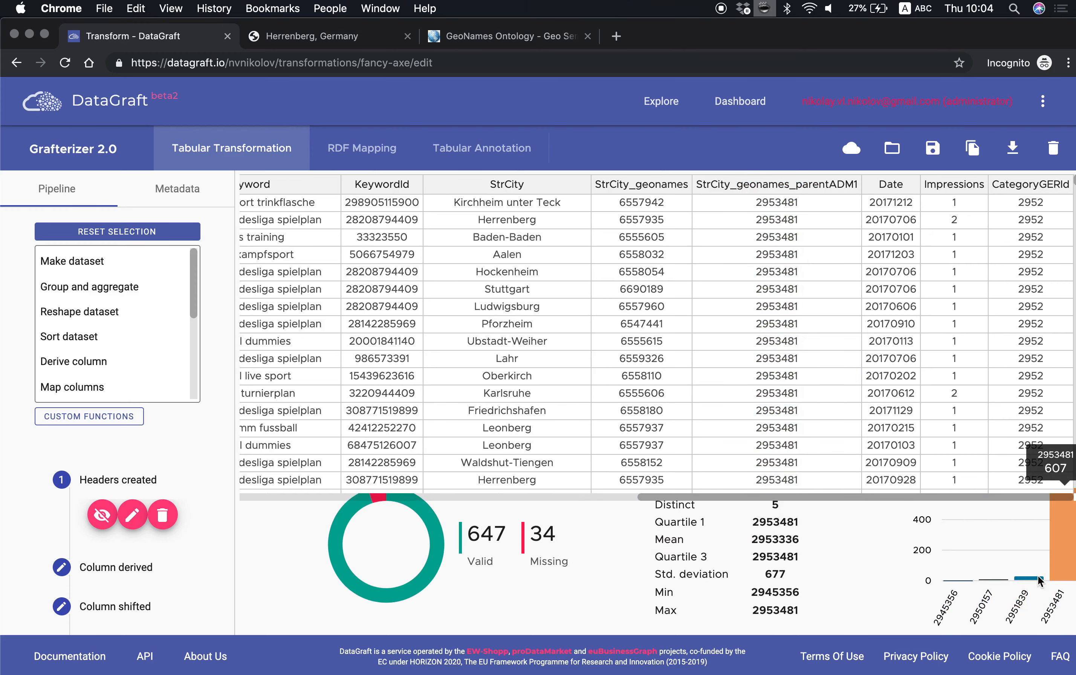
{"action": "mouse_move", "coordinate": [1027, 580]}
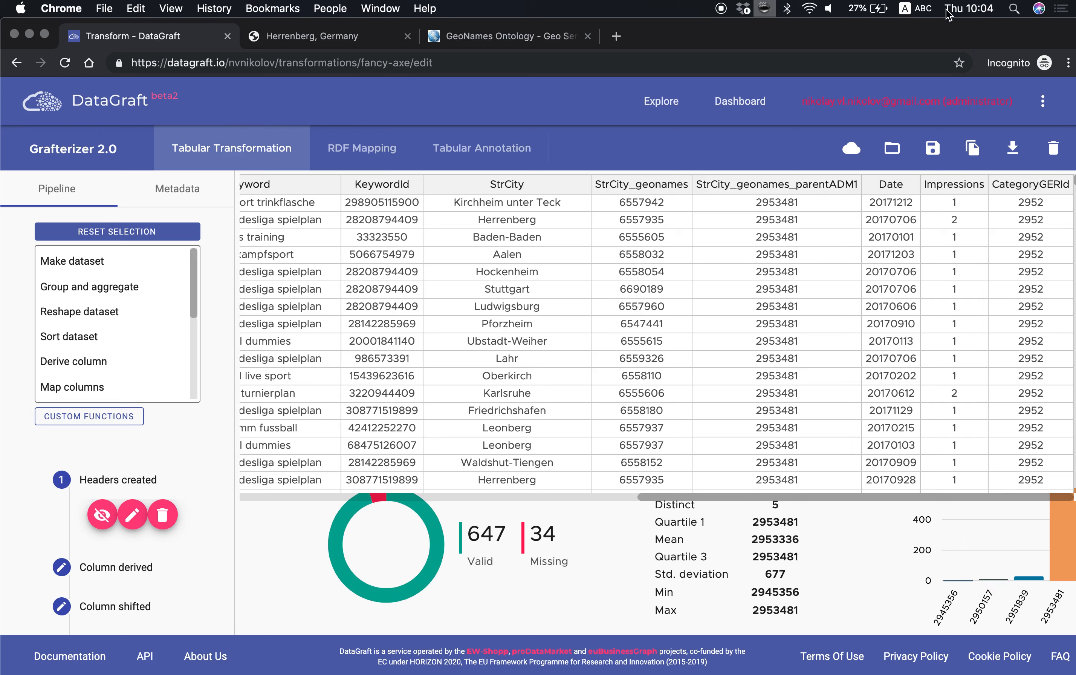
Reduce the browser page zoom to 80% so that more of the table and the statistics fit
{"action": "left_click", "coordinate": [1068, 62]}
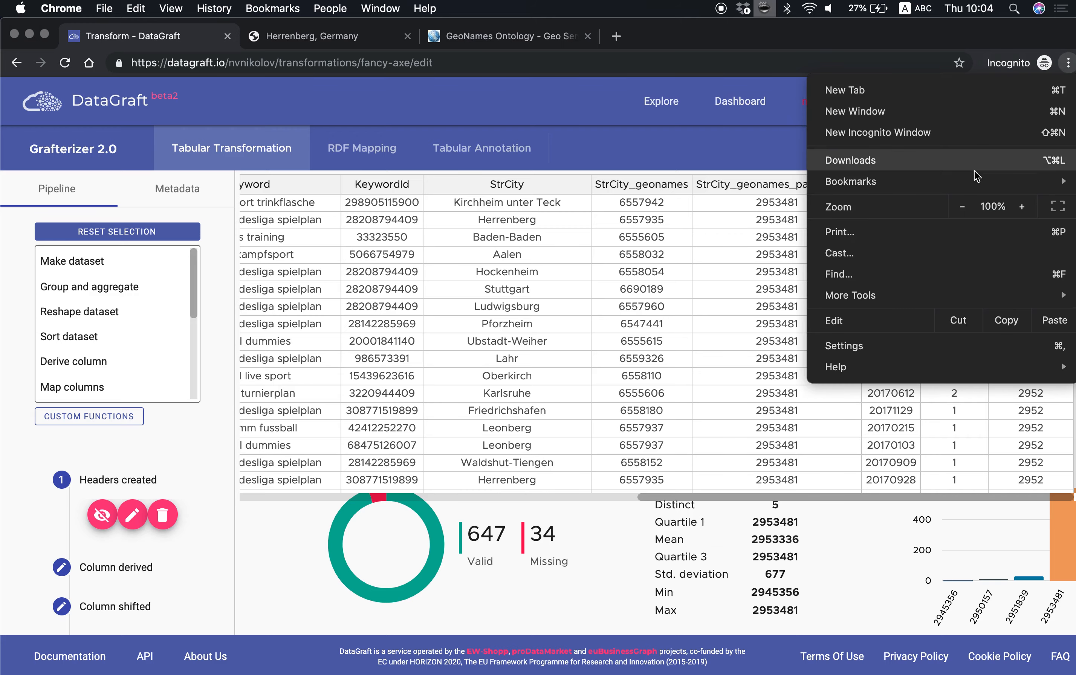
{"action": "left_click", "coordinate": [964, 207]}
{"action": "left_click", "coordinate": [963, 207]}
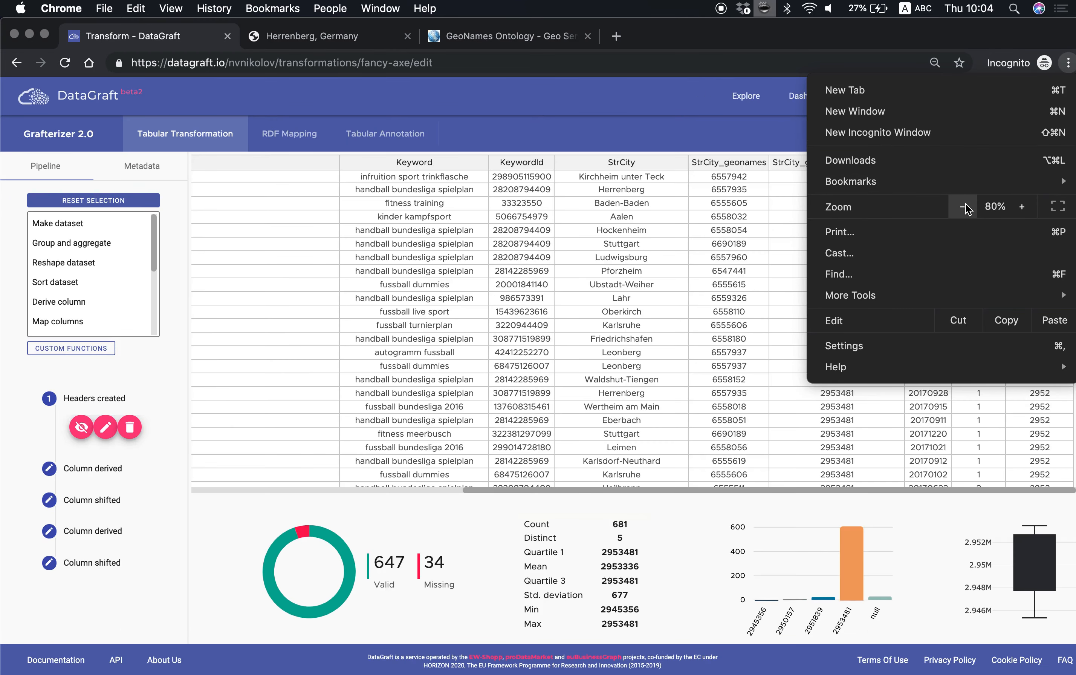
{"action": "left_click", "coordinate": [895, 575]}
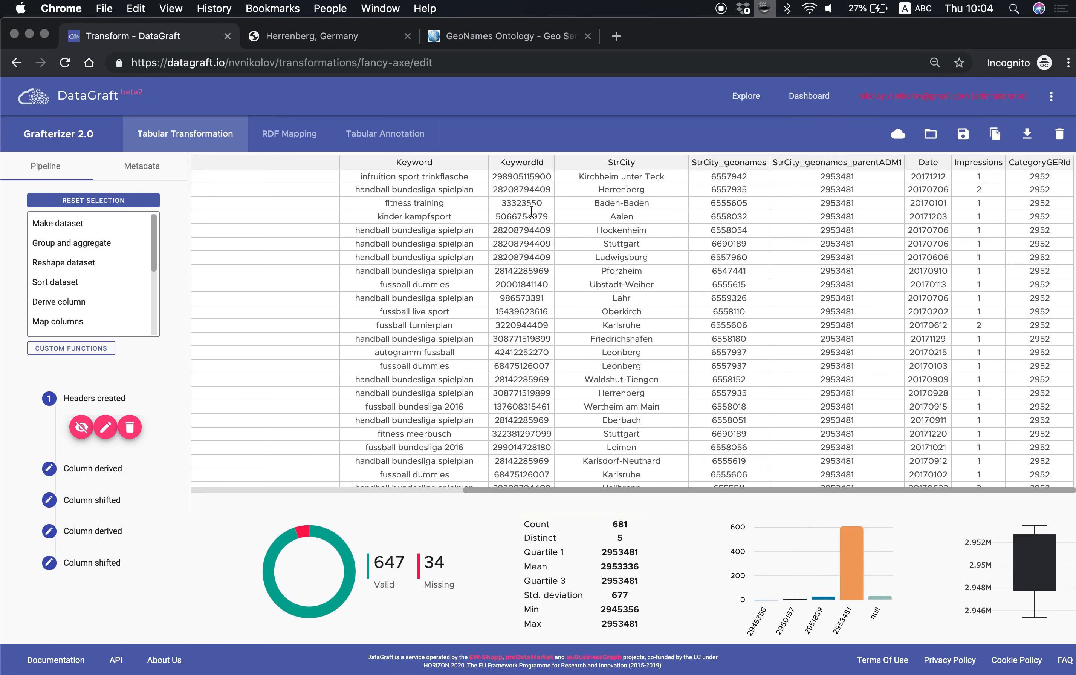
Make the last Column shifted step current, pick up the region ID from the first StrCity_geonames_parentADM1 cell, and reset the selection
{"action": "left_click", "coordinate": [85, 563]}
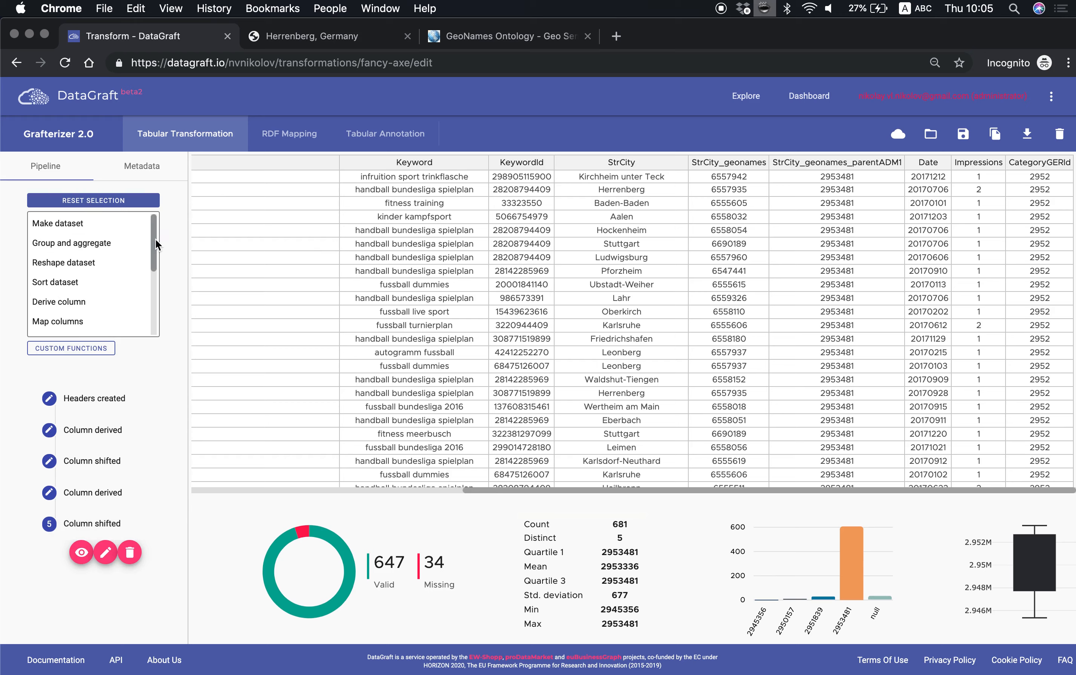
{"action": "left_click_drag", "start_coordinate": [155, 240], "coordinate": [156, 316]}
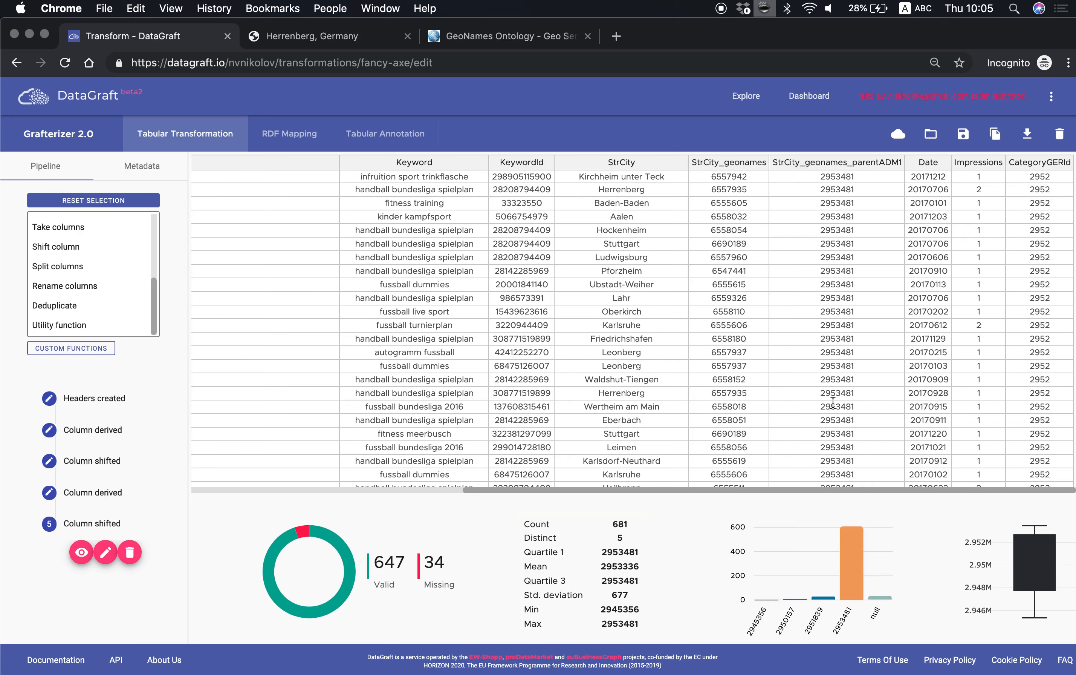
{"action": "double_click", "coordinate": [846, 180]}
{"action": "double_click", "coordinate": [789, 180]}
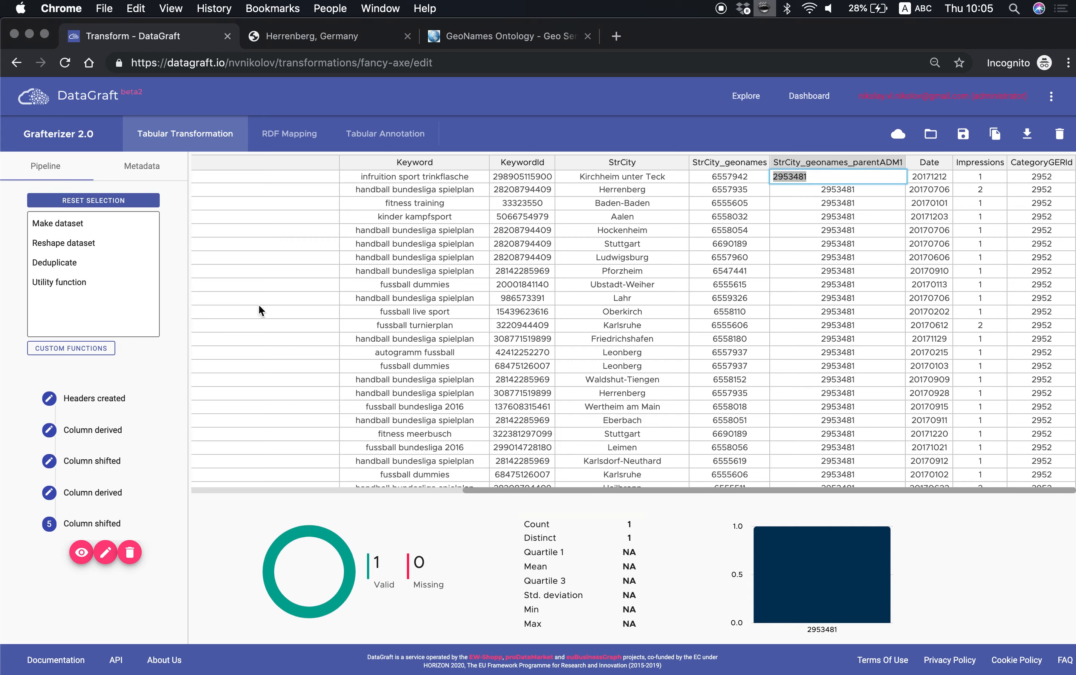
{"action": "left_click", "coordinate": [151, 201]}
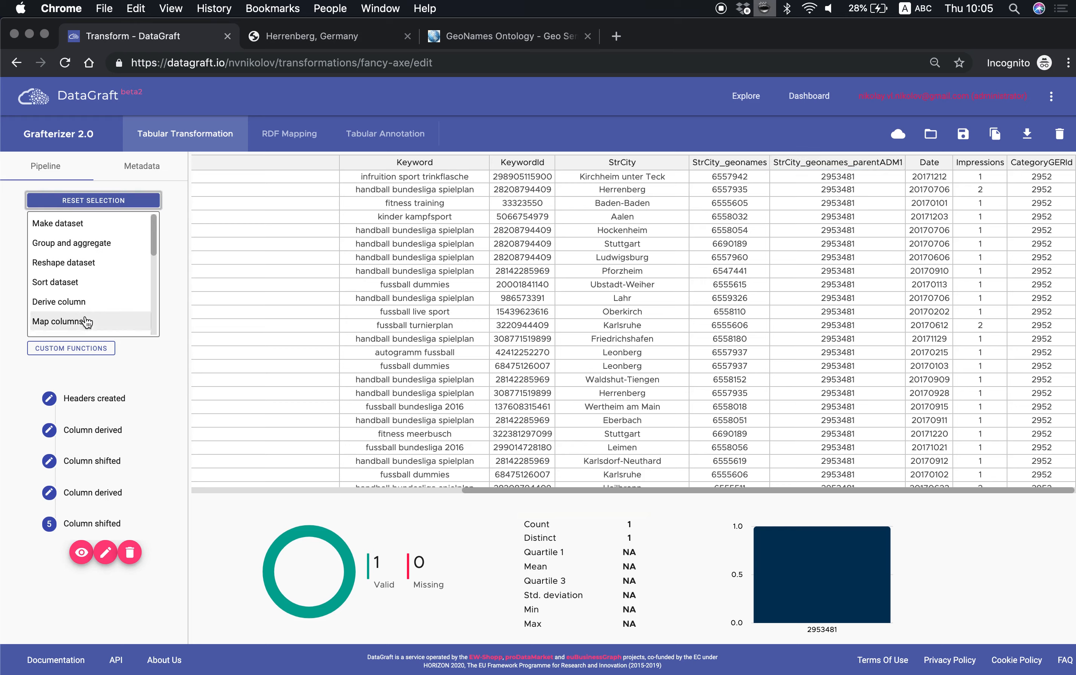
Add a Filter rows step that keeps rows whose StrCity_geonames_parentADM1 value matches the text 2953481
{"action": "left_click_drag", "start_coordinate": [155, 243], "coordinate": [161, 328]}
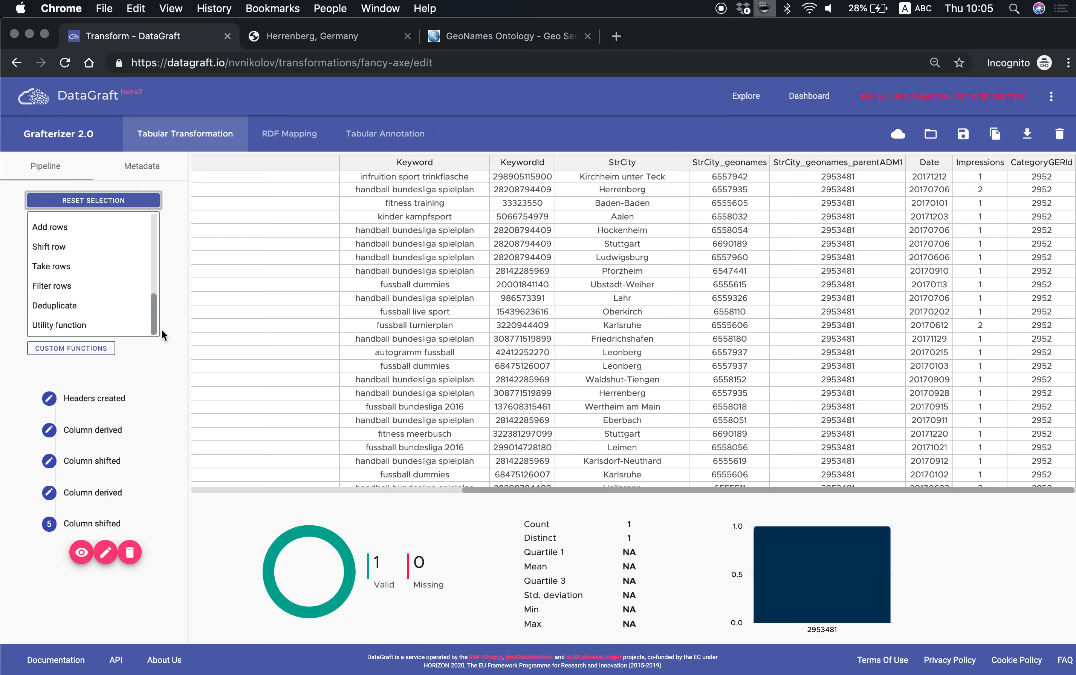
{"action": "left_click", "coordinate": [114, 292]}
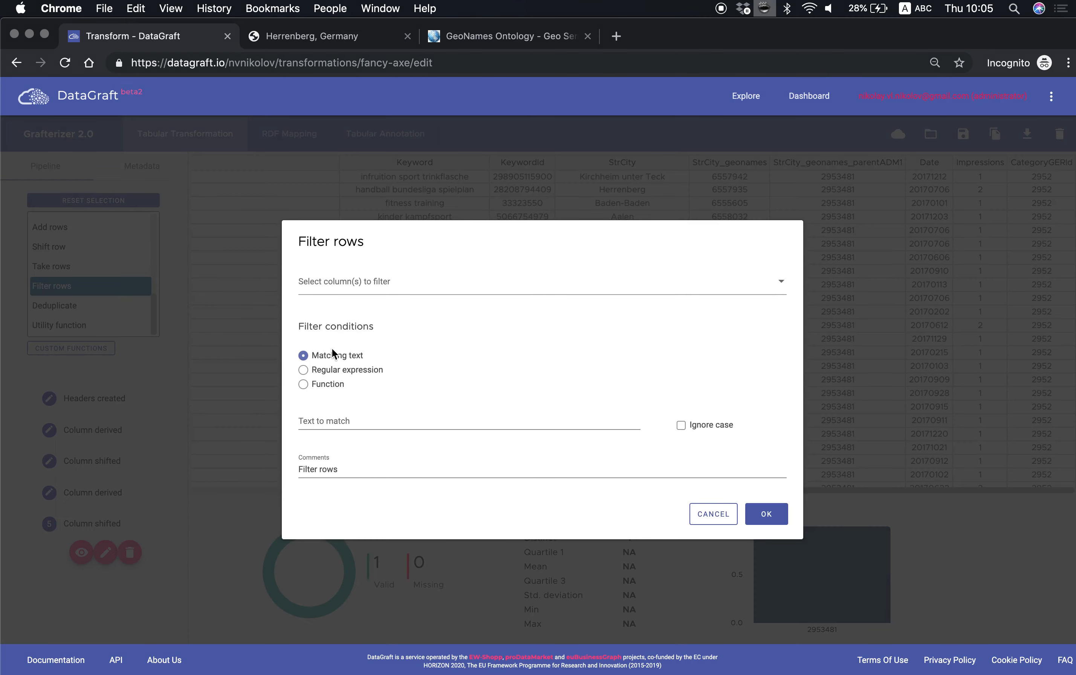
{"action": "left_click", "coordinate": [368, 293]}
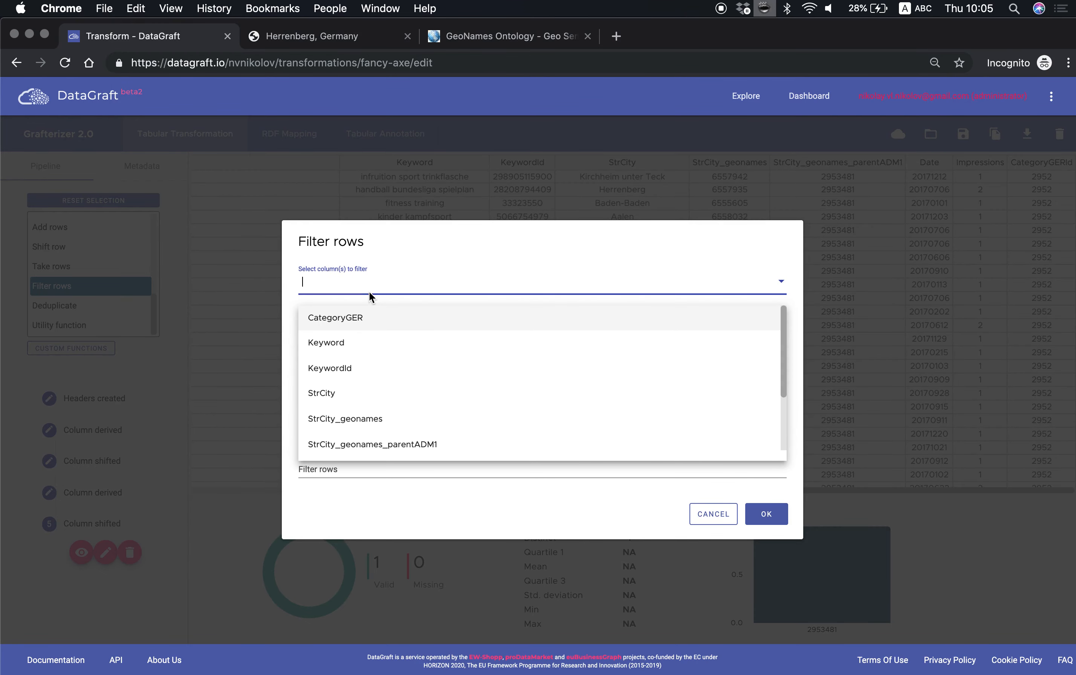
{"action": "left_click", "coordinate": [389, 444]}
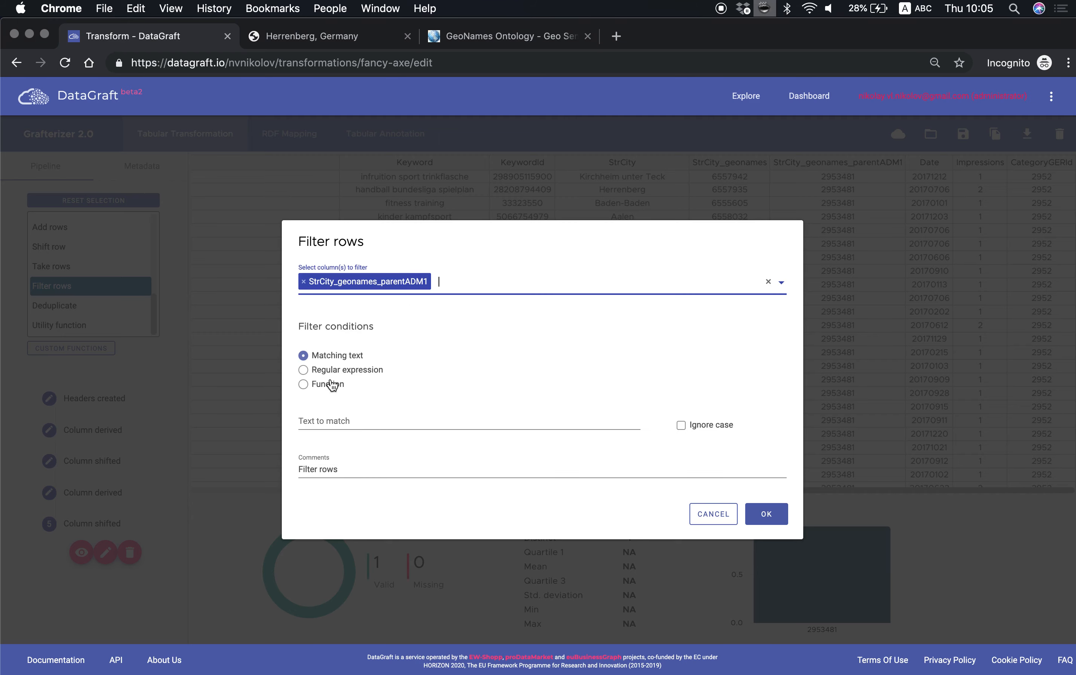
{"action": "left_click", "coordinate": [344, 423]}
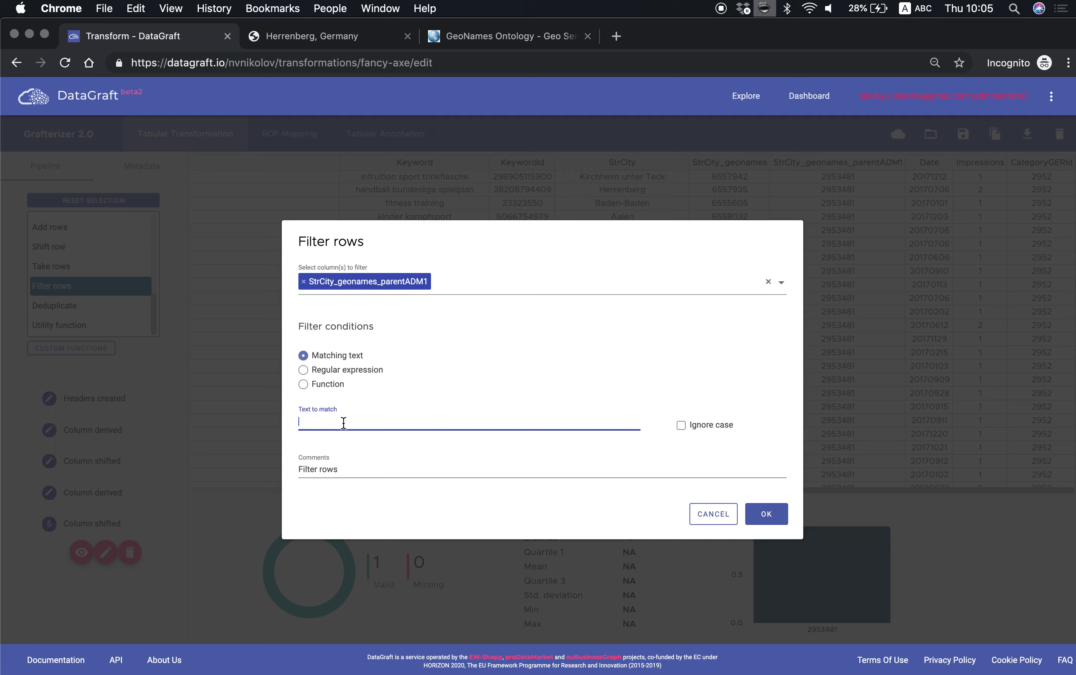
{"action": "type", "text": "2953481"}
{"action": "left_click", "coordinate": [765, 520]}
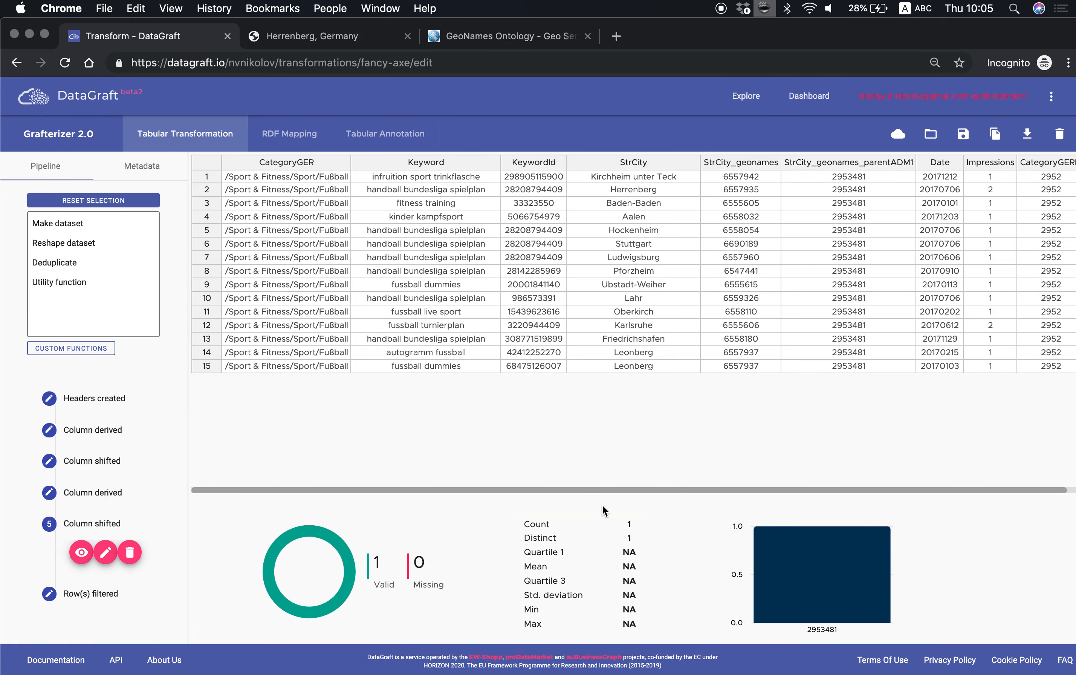
Examine the statistics of the CategoryGERId and CategoryGER columns in the filtered table
{"action": "left_click_drag", "start_coordinate": [604, 487], "coordinate": [719, 485]}
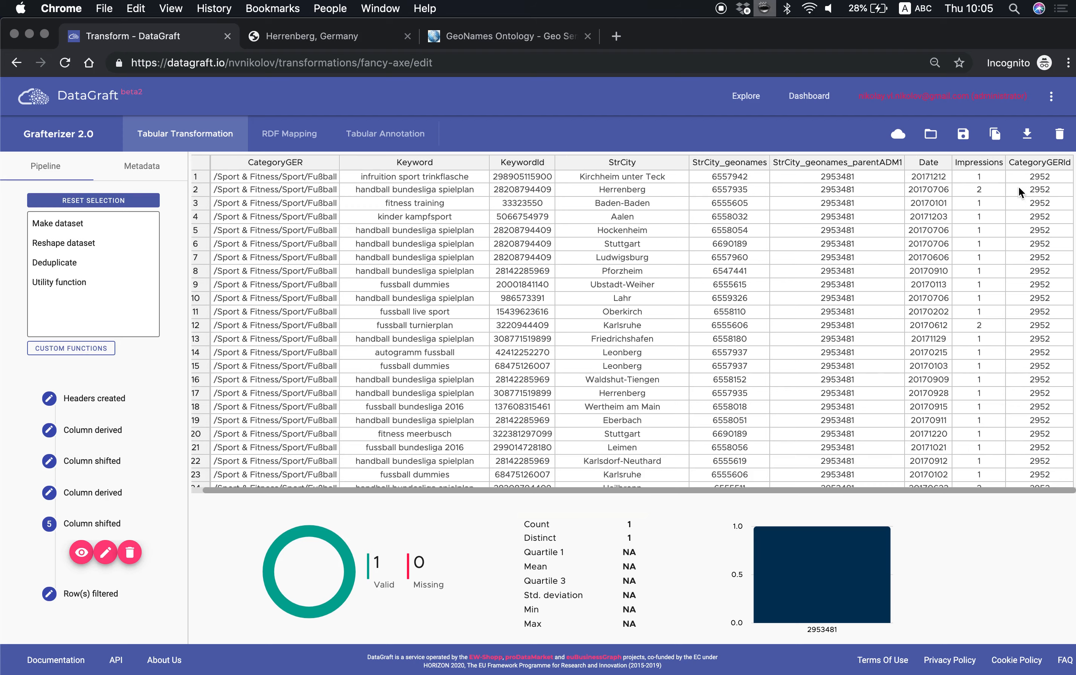
{"action": "left_click", "coordinate": [1030, 168]}
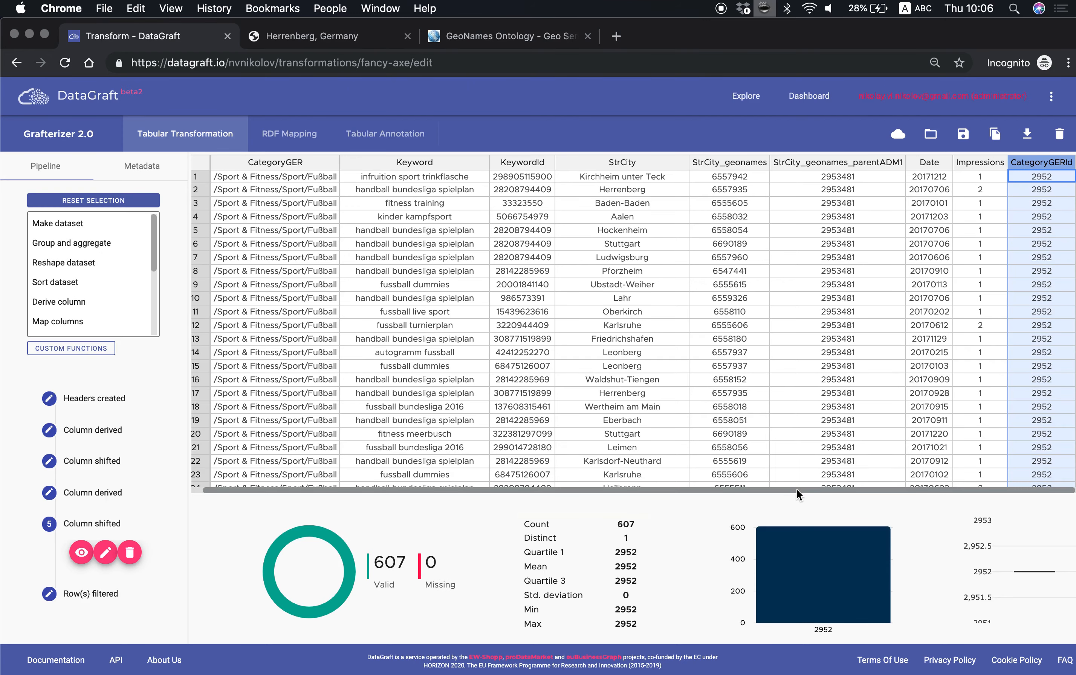
{"action": "left_click_drag", "start_coordinate": [796, 490], "coordinate": [709, 478]}
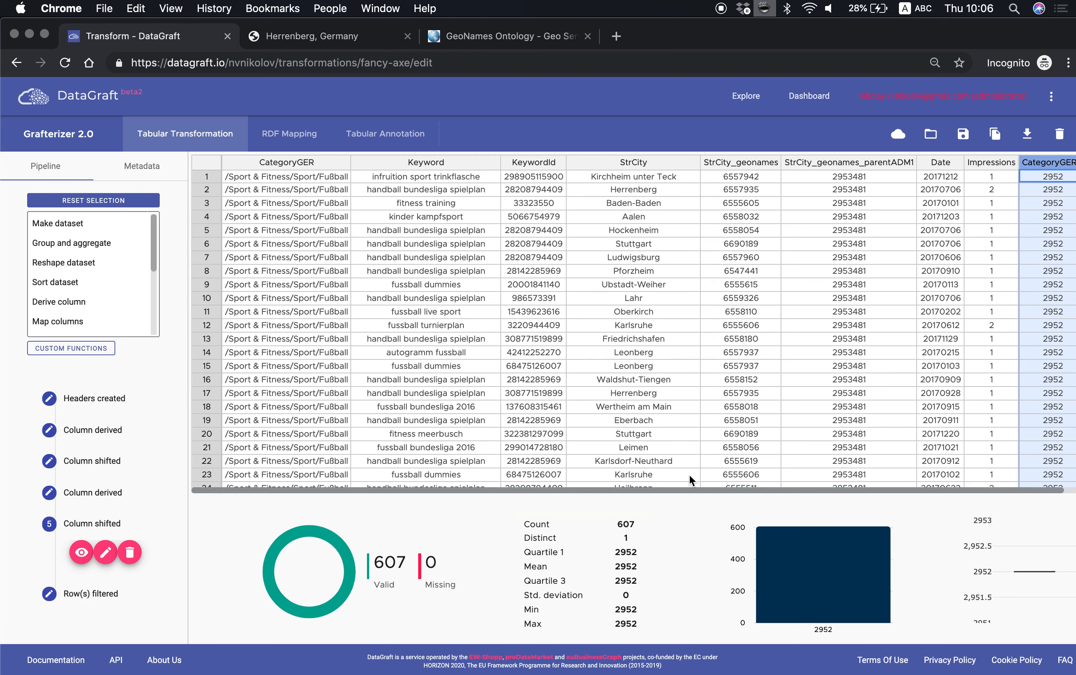
{"action": "left_click", "coordinate": [286, 163]}
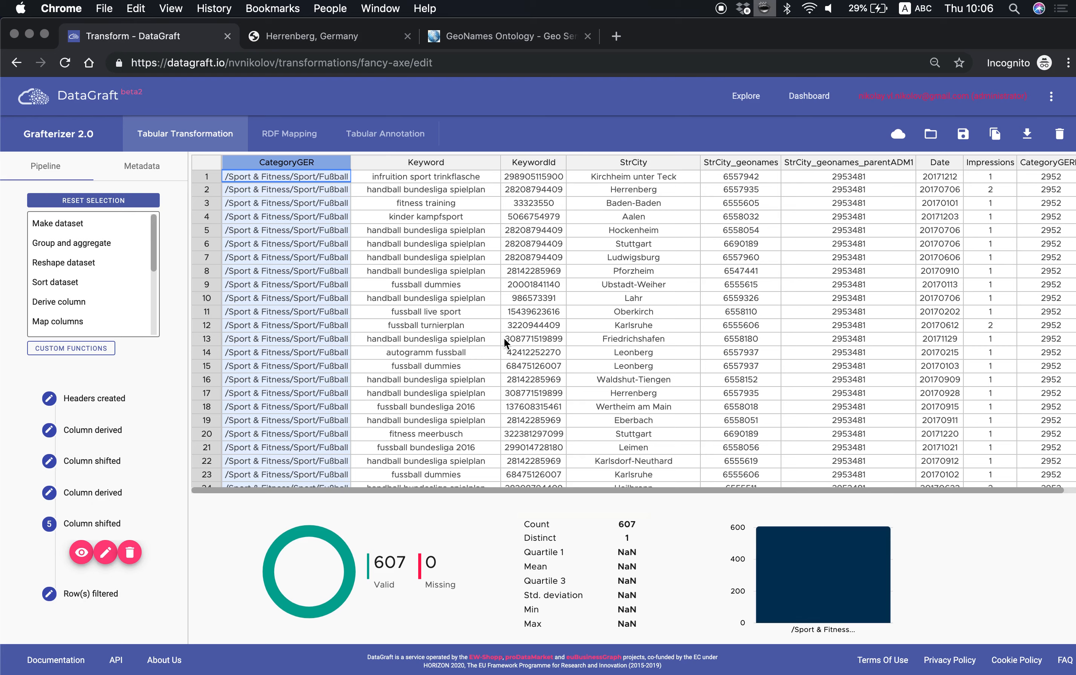
Make the Row(s) filtered step current in the pipeline and switch to the tabular annotation
{"action": "left_click", "coordinate": [90, 593]}
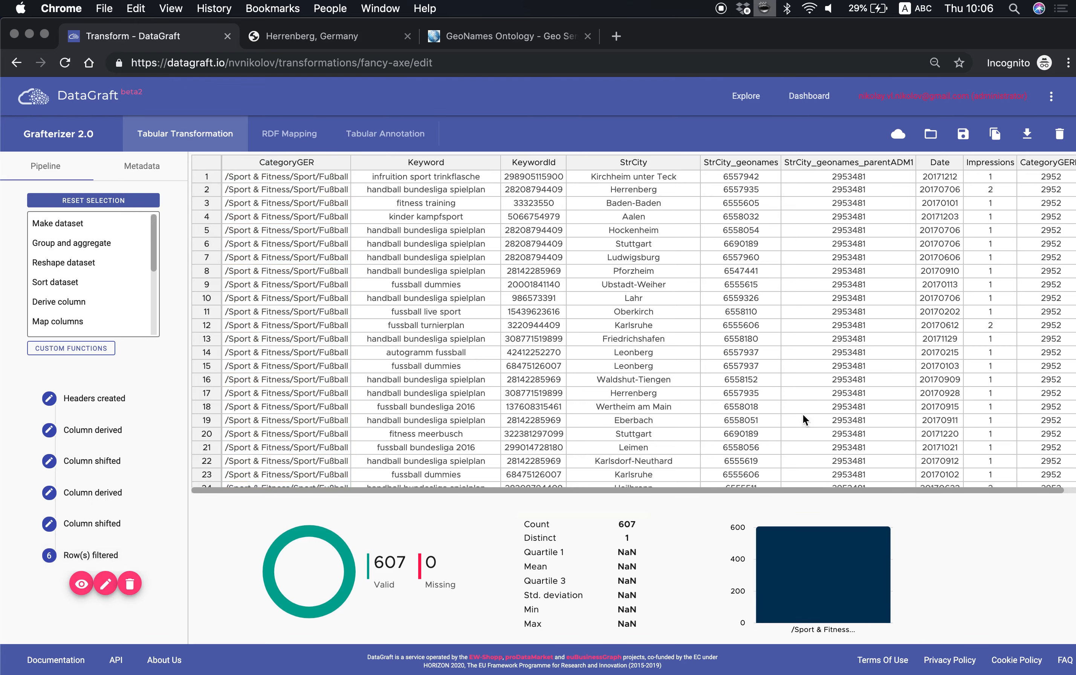
{"action": "left_click_drag", "start_coordinate": [774, 490], "coordinate": [865, 504]}
{"action": "left_click", "coordinate": [385, 134]}
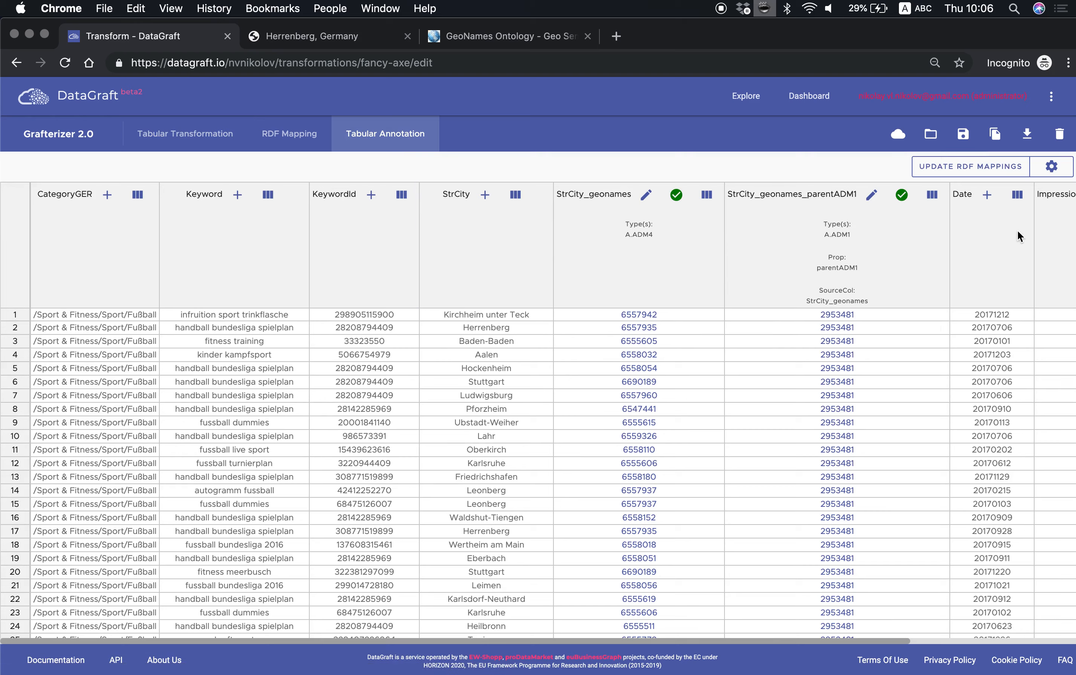
Set up the Date column's annotation as a literal of datatype date with Keyword as the source column
{"action": "left_click", "coordinate": [987, 195]}
{"action": "left_click", "coordinate": [533, 357]}
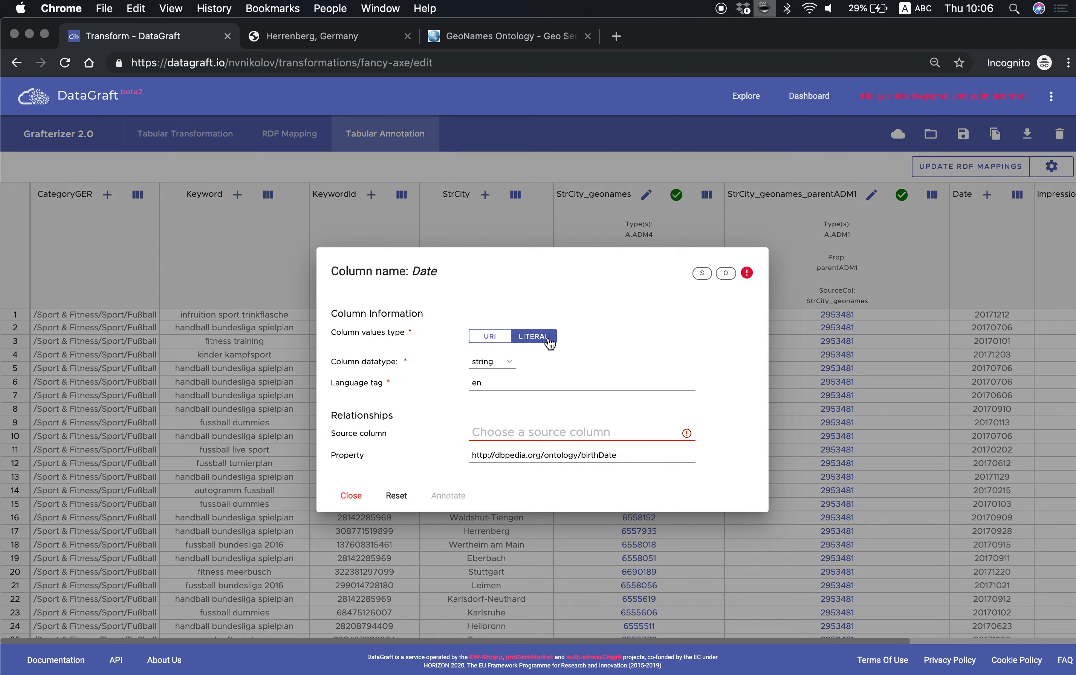
{"action": "left_click", "coordinate": [495, 361]}
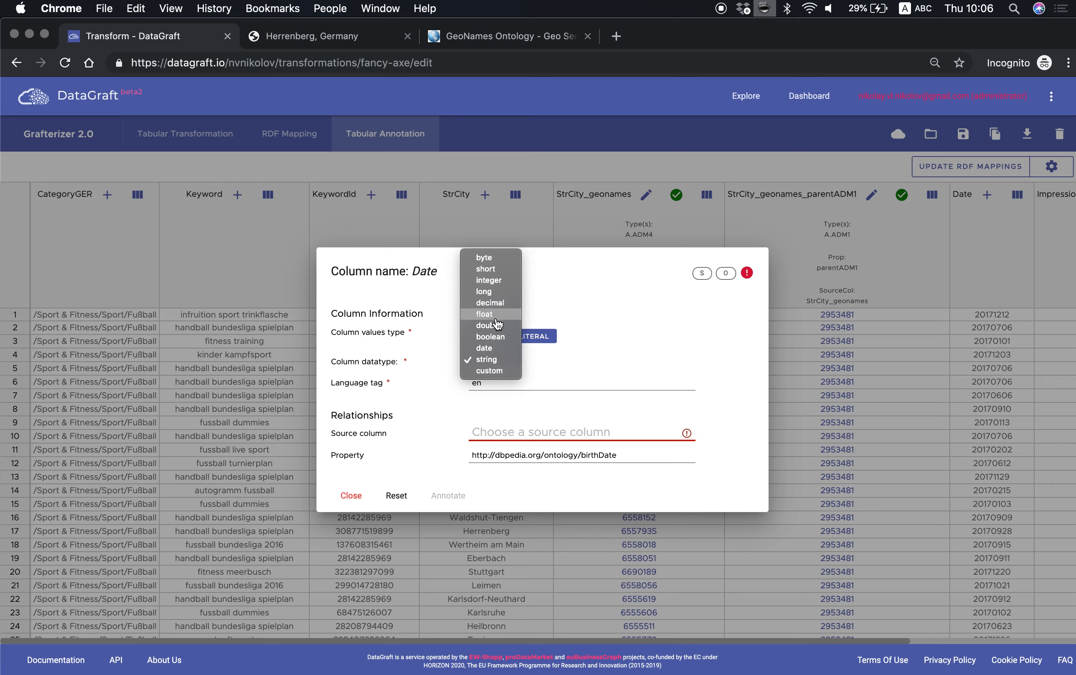
{"action": "left_click", "coordinate": [497, 348]}
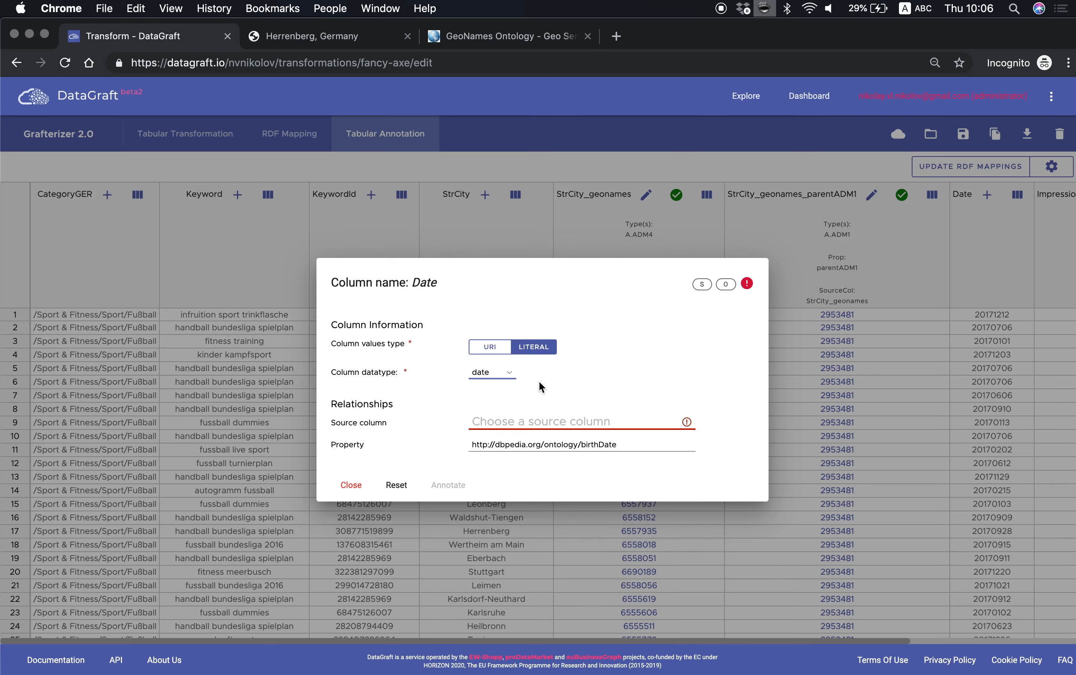
{"action": "left_click", "coordinate": [540, 419]}
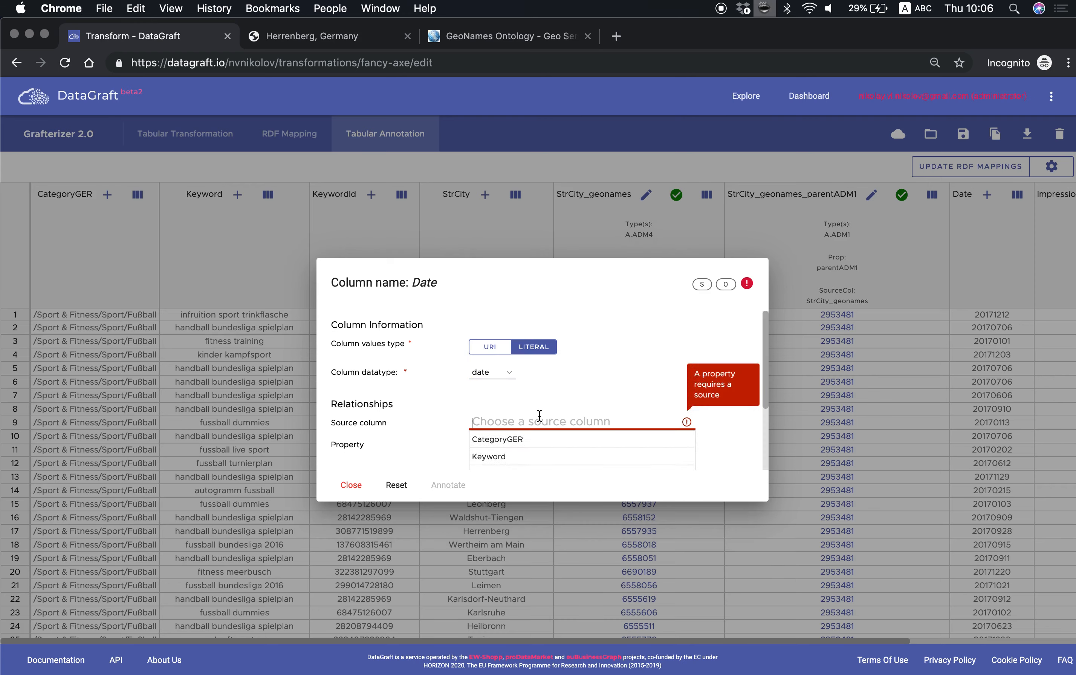
{"action": "left_click", "coordinate": [533, 455]}
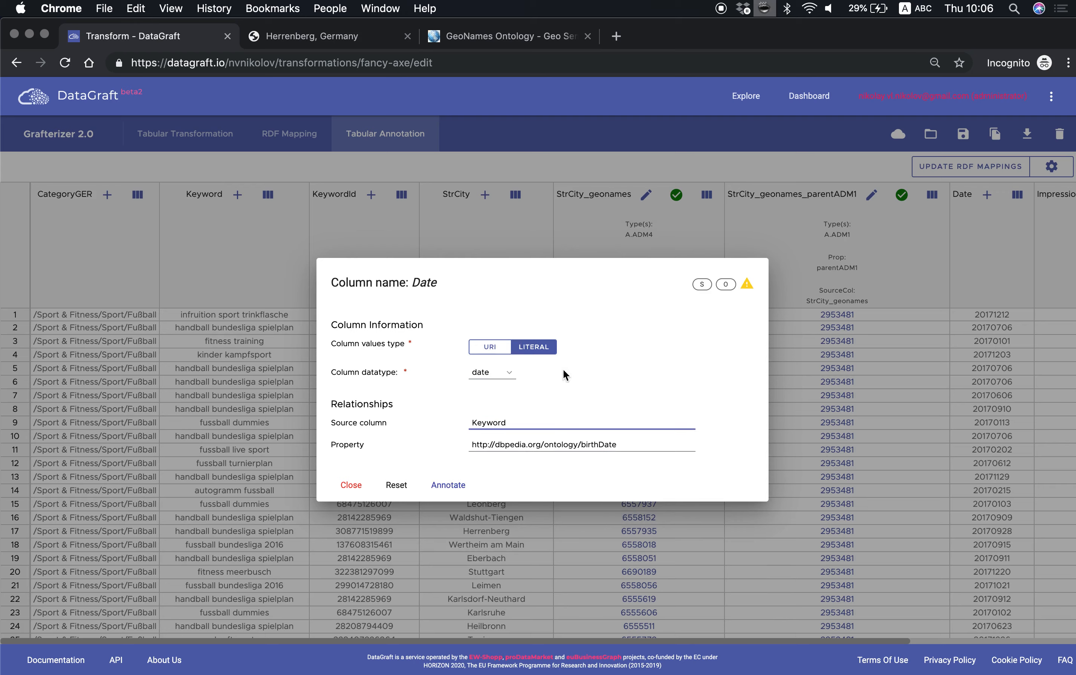
{"action": "double_click", "coordinate": [584, 444]}
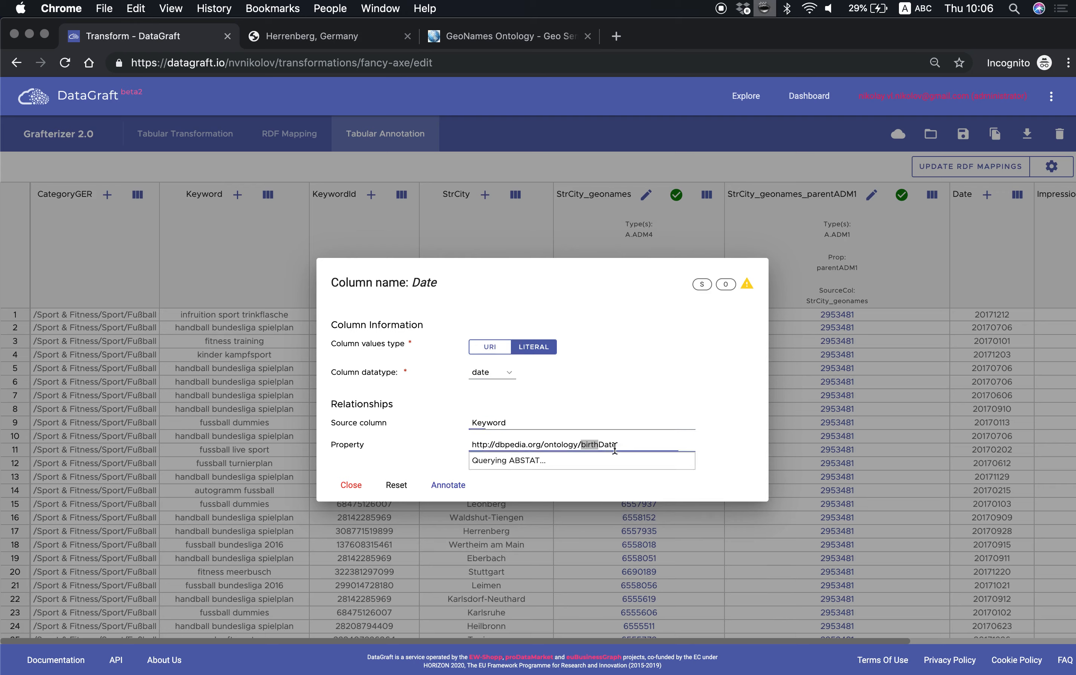
{"action": "type", "text": "date"}
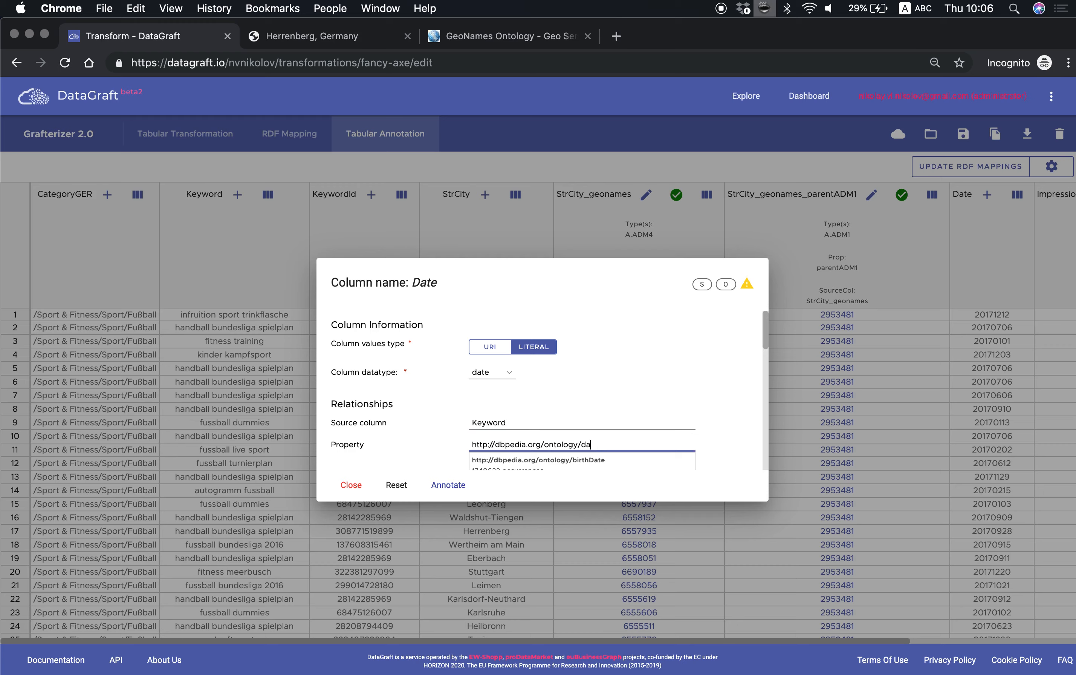
{"action": "left_click", "coordinate": [716, 430]}
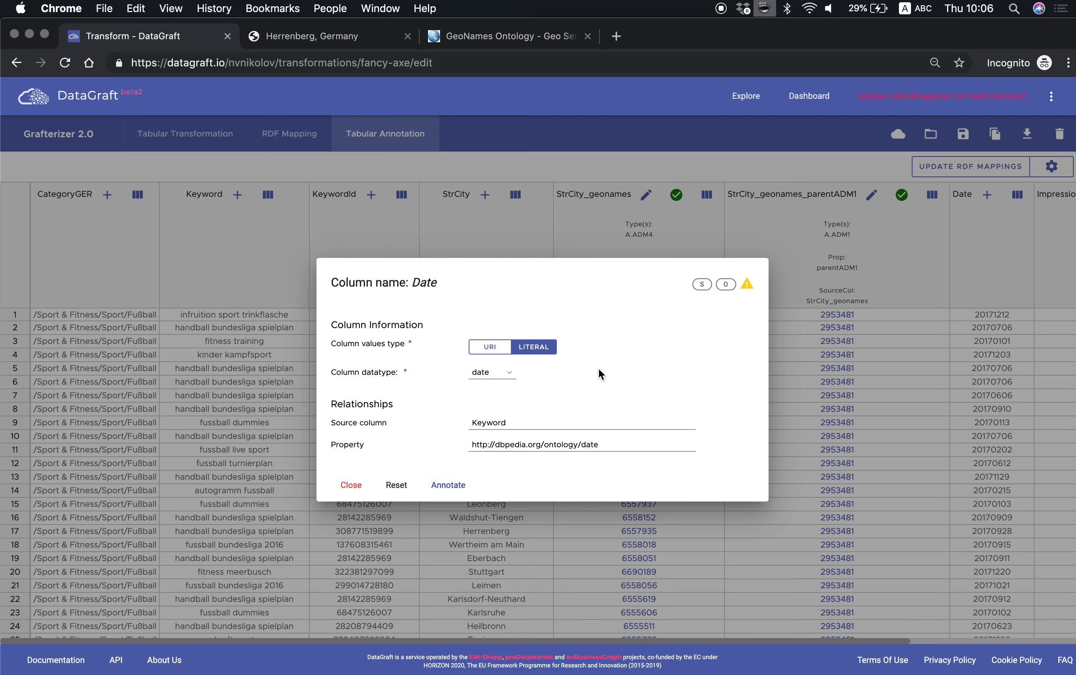
{"action": "left_click", "coordinate": [441, 485]}
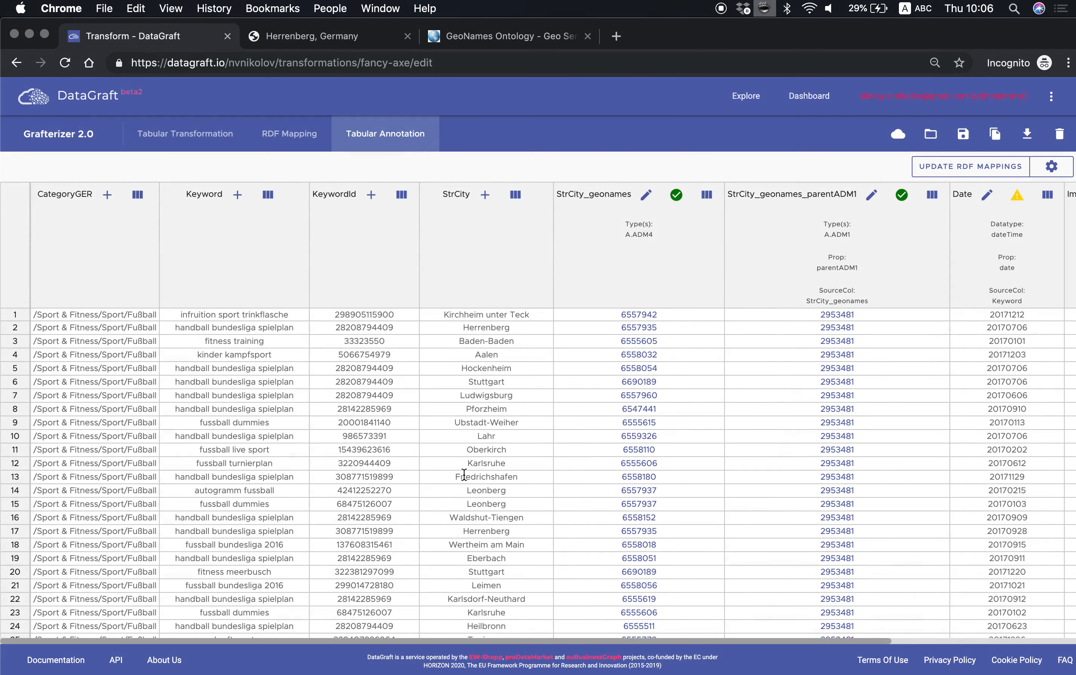
Start an ECMWF extension of the Date column with places read from the StrCity_geonames_parentADM1 column
{"action": "left_click", "coordinate": [1048, 197]}
{"action": "left_click", "coordinate": [526, 377]}
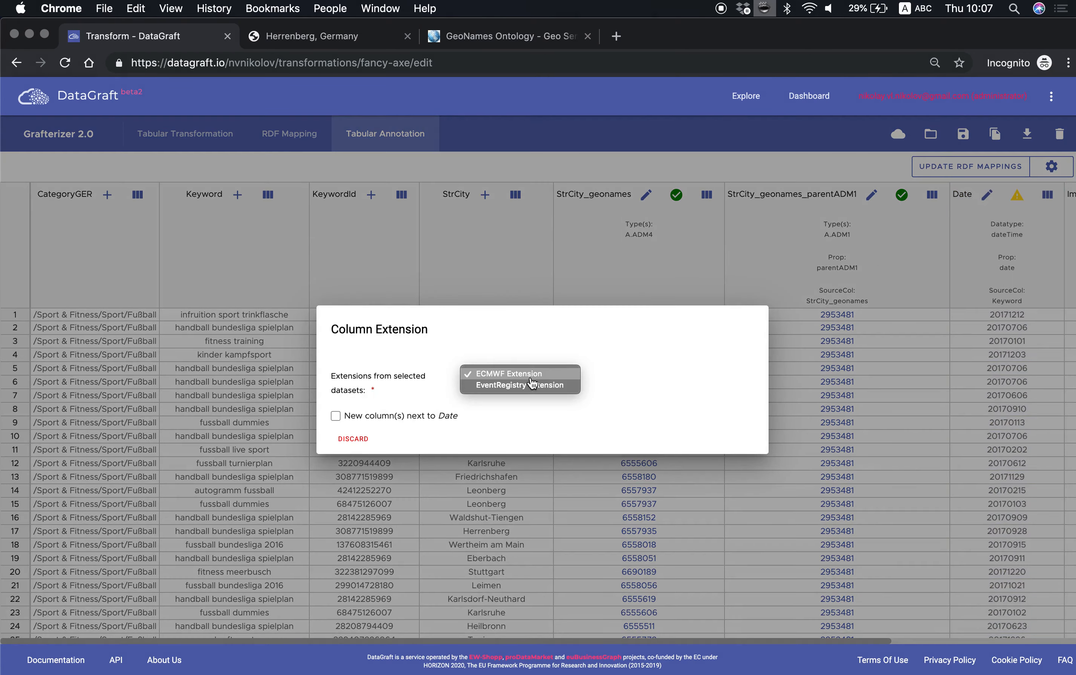
{"action": "left_click", "coordinate": [512, 373]}
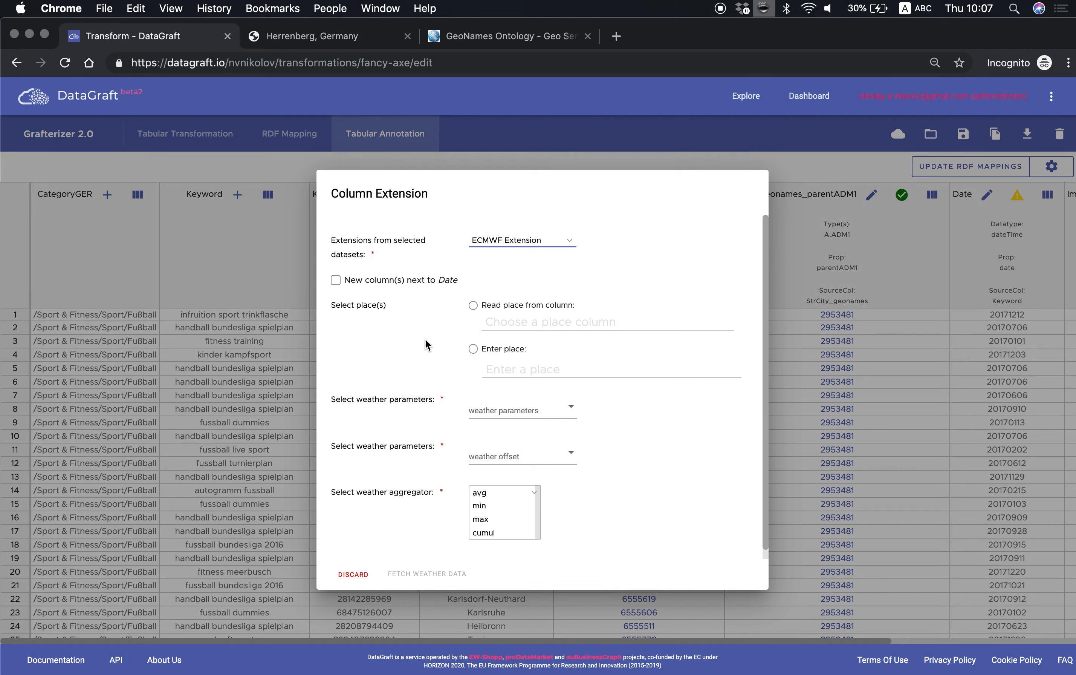
{"action": "left_click", "coordinate": [473, 306]}
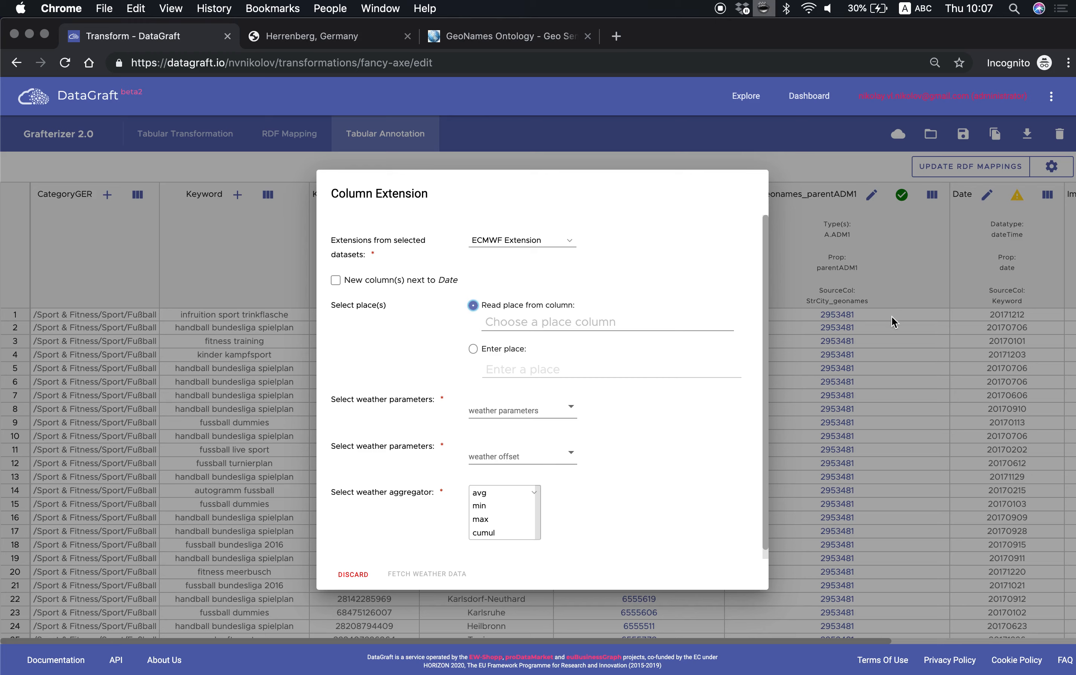
{"action": "left_click", "coordinate": [556, 320]}
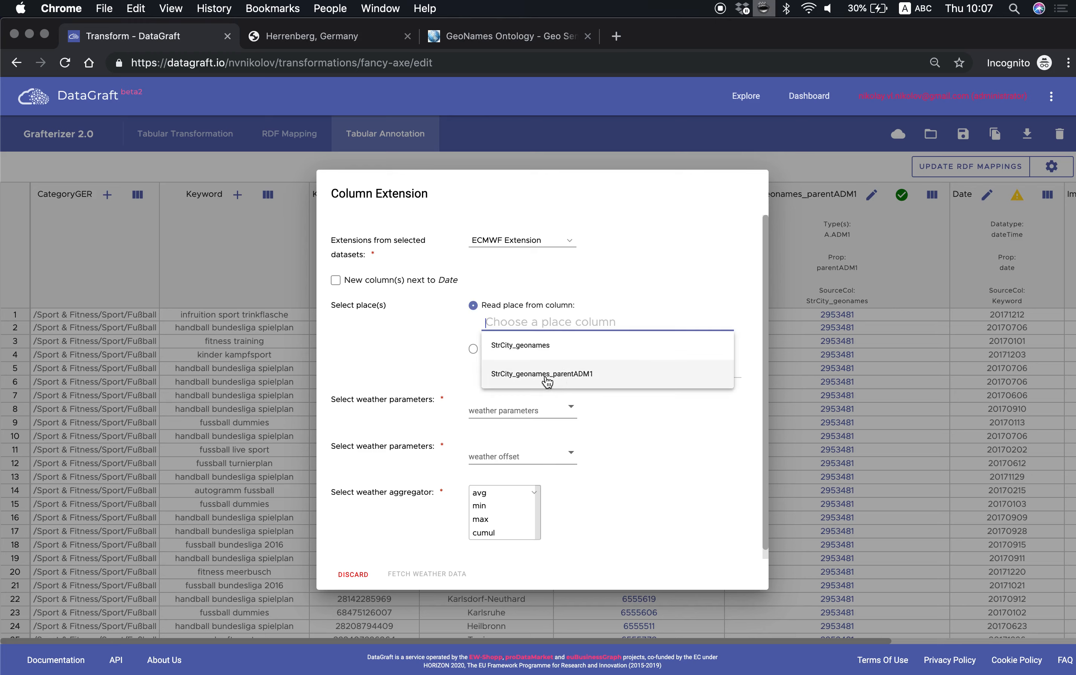
{"action": "left_click", "coordinate": [575, 379]}
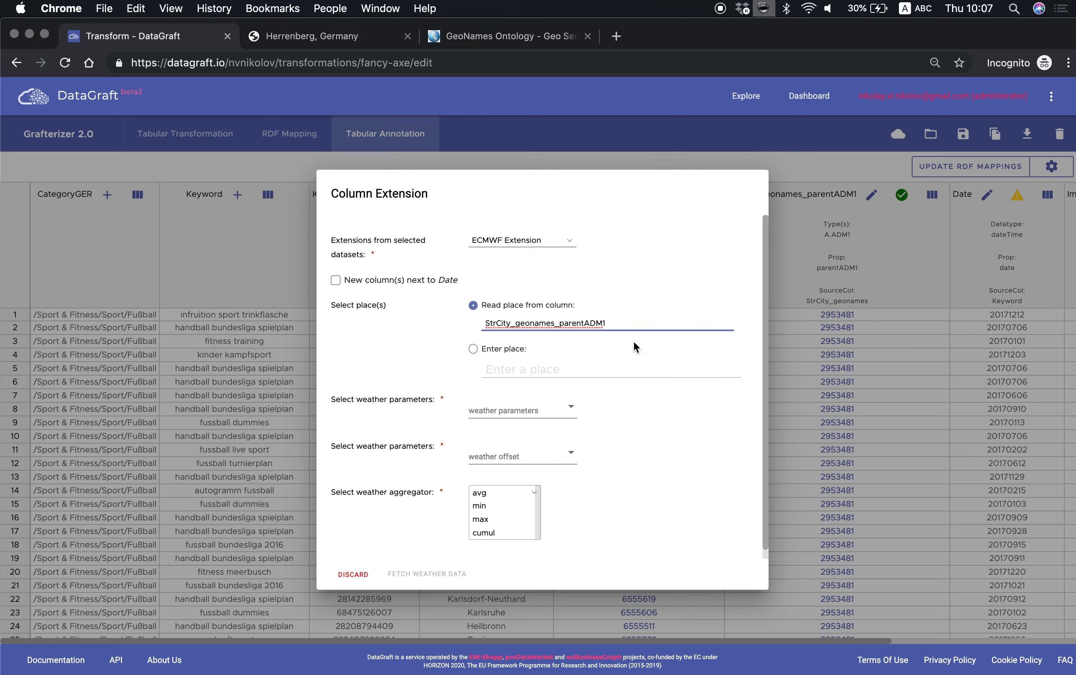
Select the weather parameters 10 metre U wind component, 10 metre V wind component and 2 metre dewpoint temperature
{"action": "left_click", "coordinate": [553, 407]}
{"action": "left_click", "coordinate": [489, 408]}
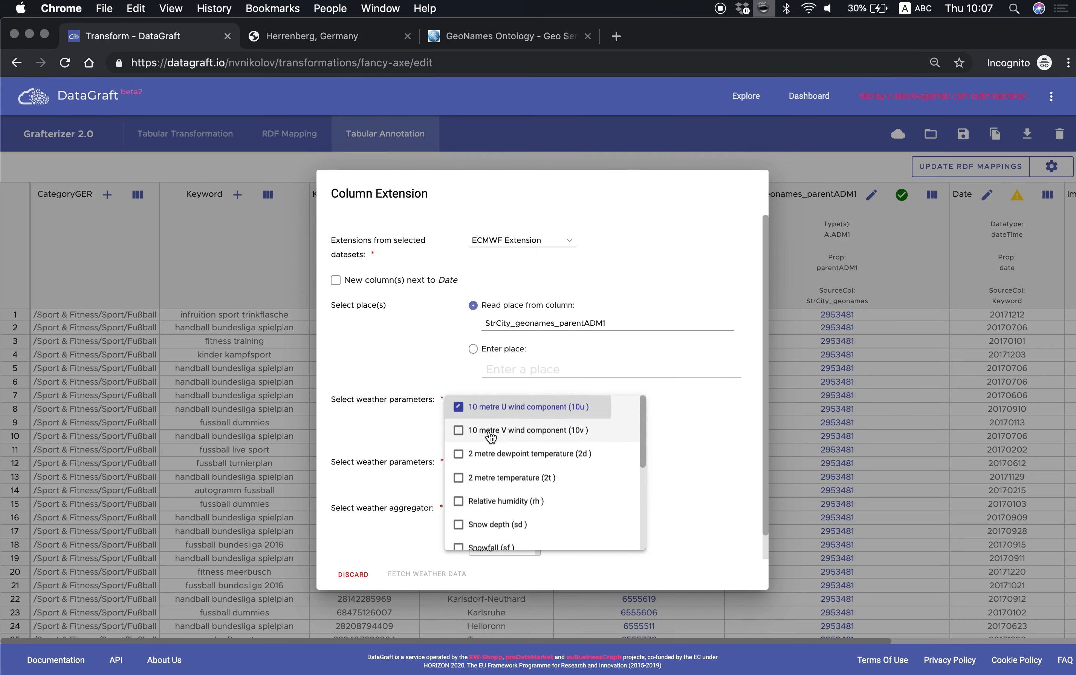
{"action": "left_click", "coordinate": [491, 432]}
{"action": "left_click", "coordinate": [568, 454]}
{"action": "left_click", "coordinate": [689, 440]}
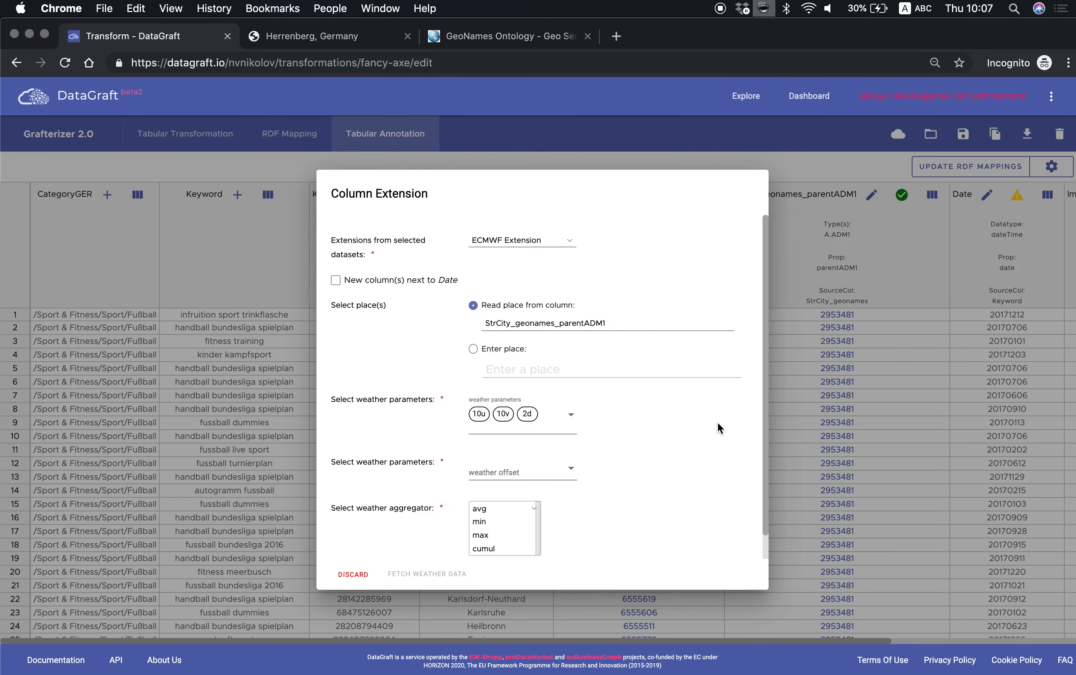
Set the weather offsets to 0, 1 and 2
{"action": "left_click", "coordinate": [575, 470]}
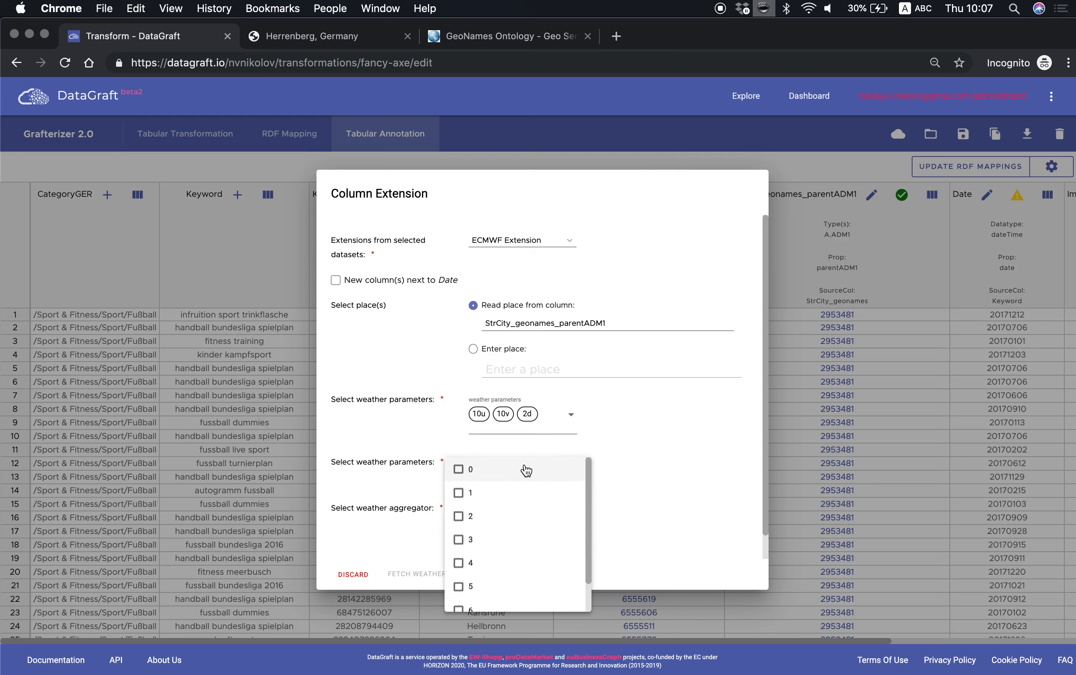
{"action": "left_click", "coordinate": [462, 475]}
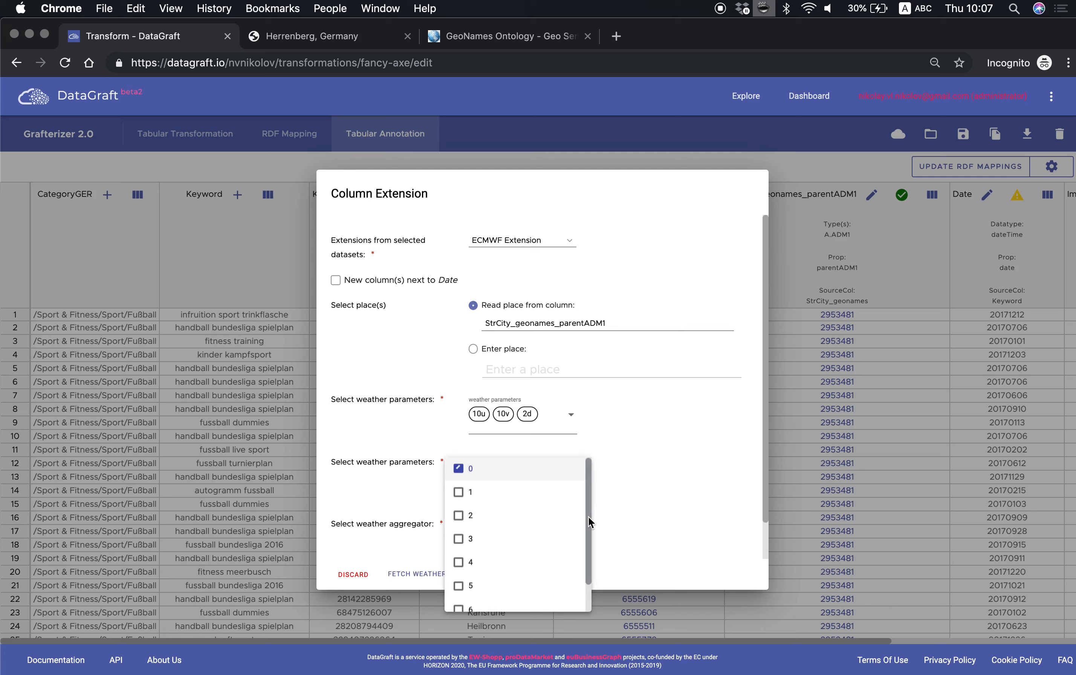
{"action": "scroll", "coordinate": [589, 517], "scroll_direction": "down", "scroll_amount": 2}
{"action": "scroll", "coordinate": [588, 505], "scroll_direction": "up", "scroll_amount": 2}
{"action": "left_click", "coordinate": [521, 494]}
{"action": "left_click", "coordinate": [519, 515]}
{"action": "left_click", "coordinate": [647, 455]}
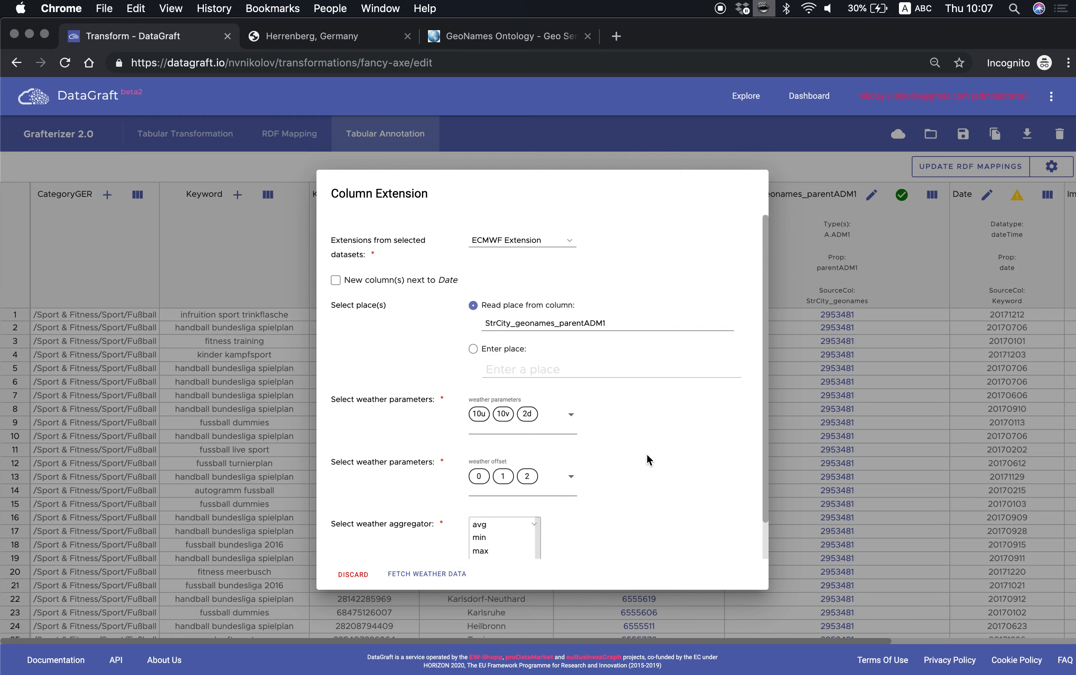
Choose avg and min as the weather aggregators and fetch the weather data
{"action": "scroll", "coordinate": [763, 374], "scroll_direction": "down", "scroll_amount": 2}
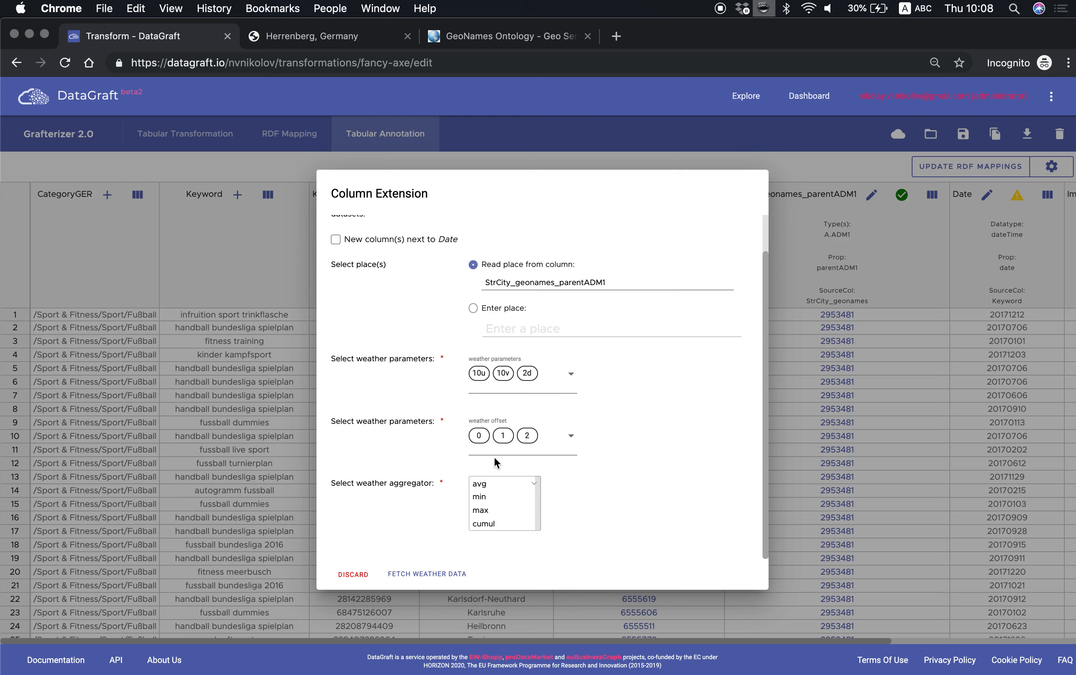
{"action": "left_click", "coordinate": [493, 483]}
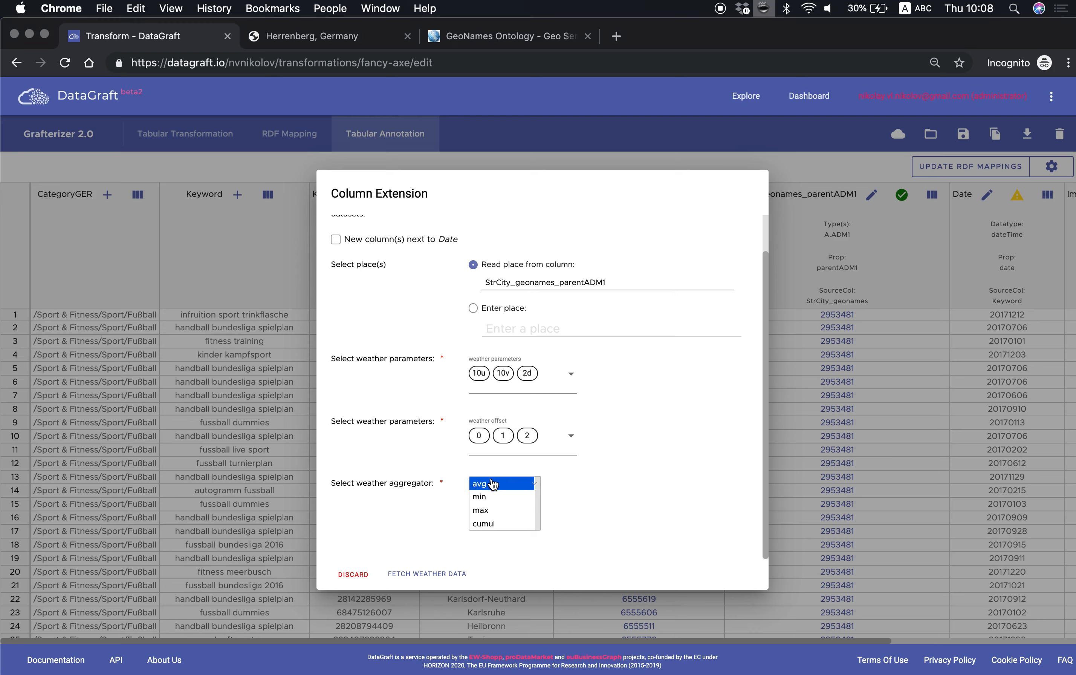
{"action": "right_click", "coordinate": [491, 511]}
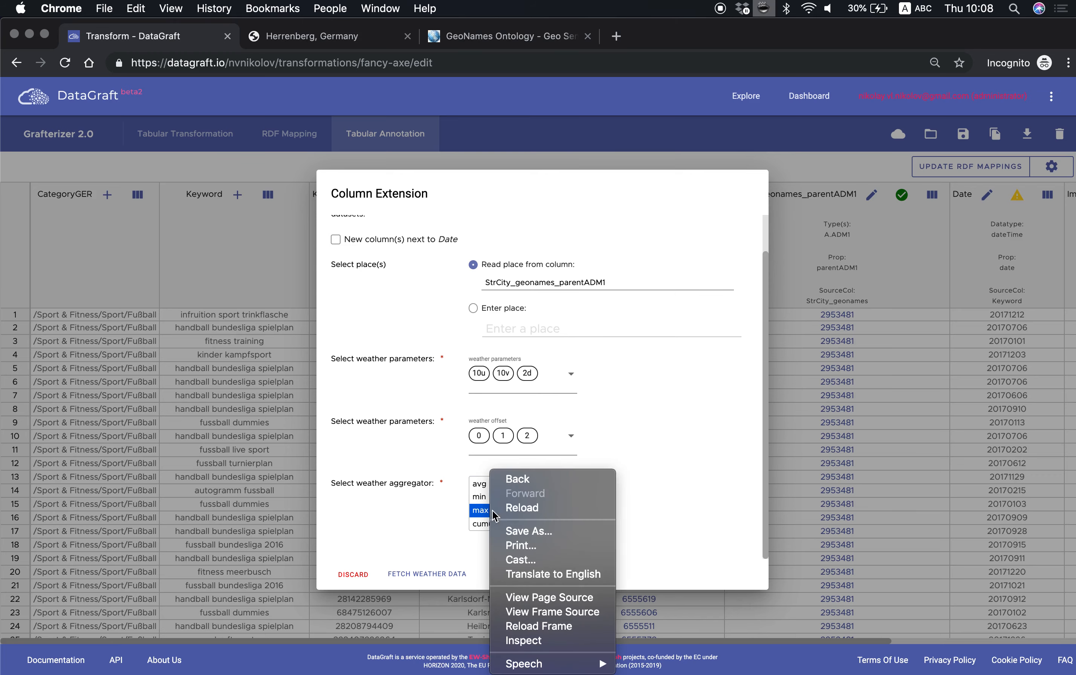
{"action": "left_click", "coordinate": [482, 494]}
{"action": "left_click", "coordinate": [484, 486]}
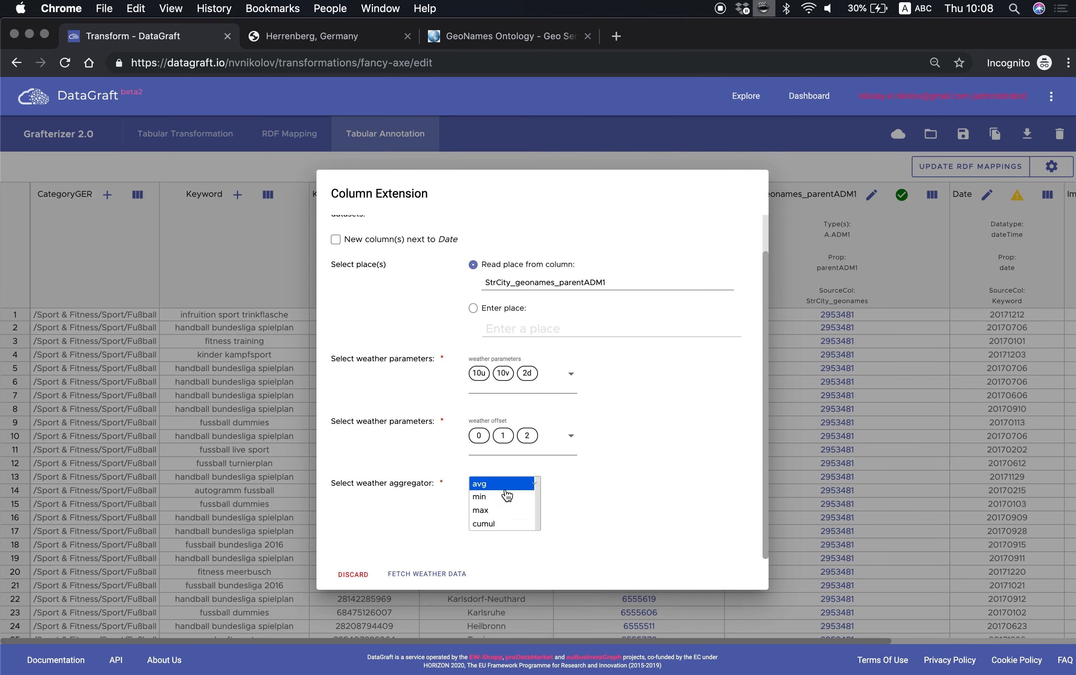
{"action": "left_click", "coordinate": [502, 495], "text": "shift"}
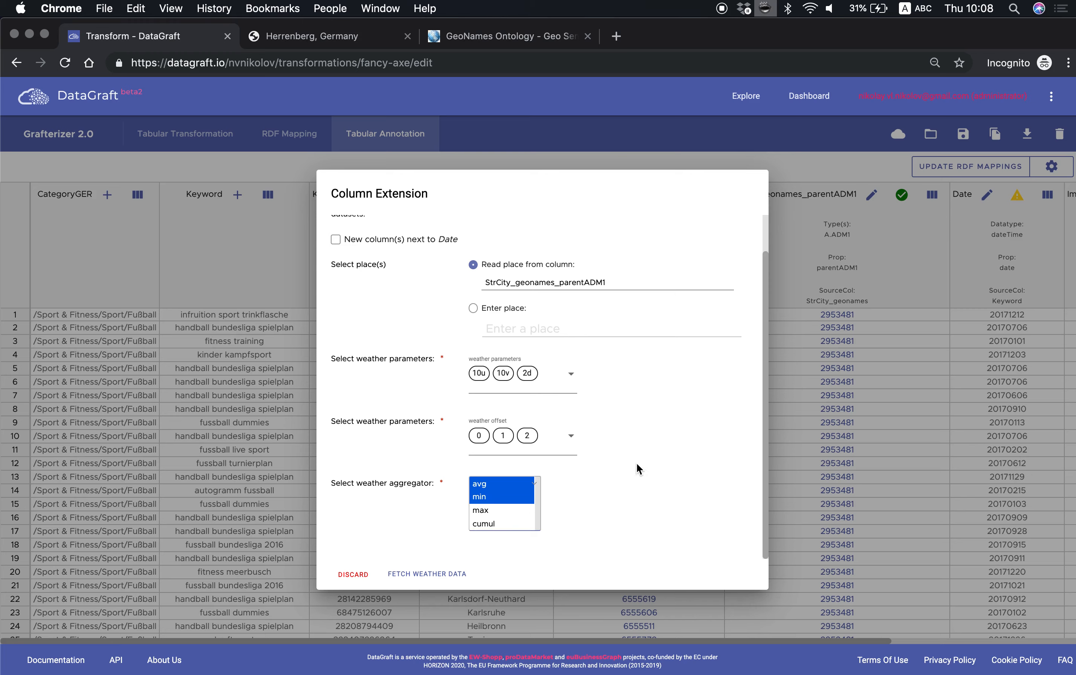
{"action": "left_click", "coordinate": [460, 573]}
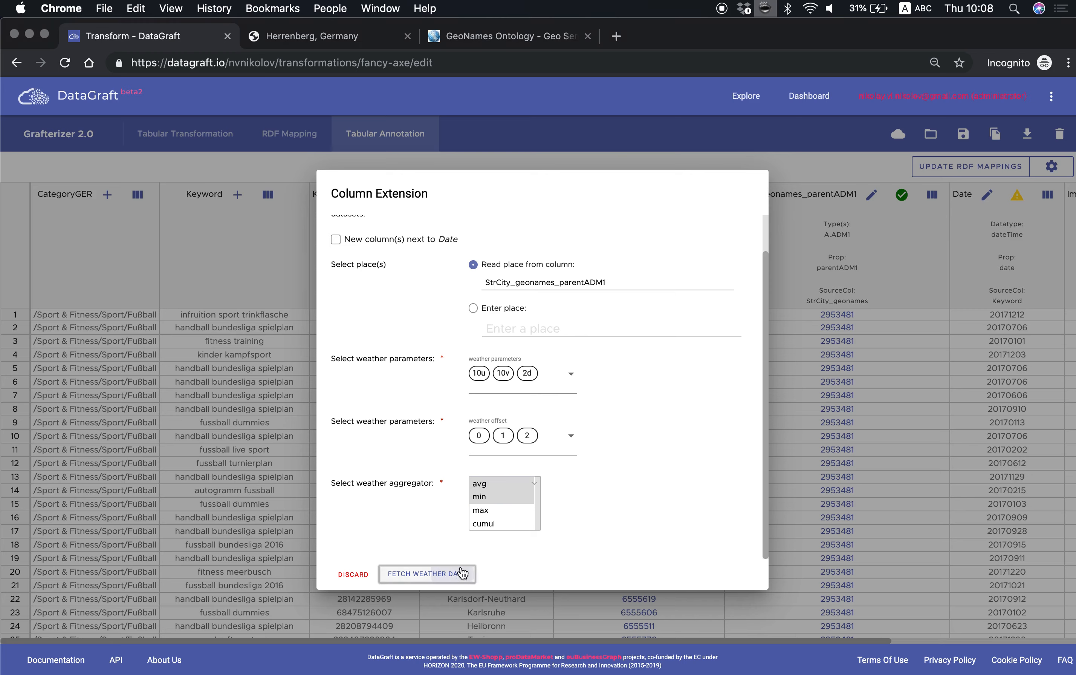
Review the preview of the fetched weather data and apply the extension to the table
{"action": "scroll", "coordinate": [718, 383], "scroll_direction": "up", "scroll_amount": 2}
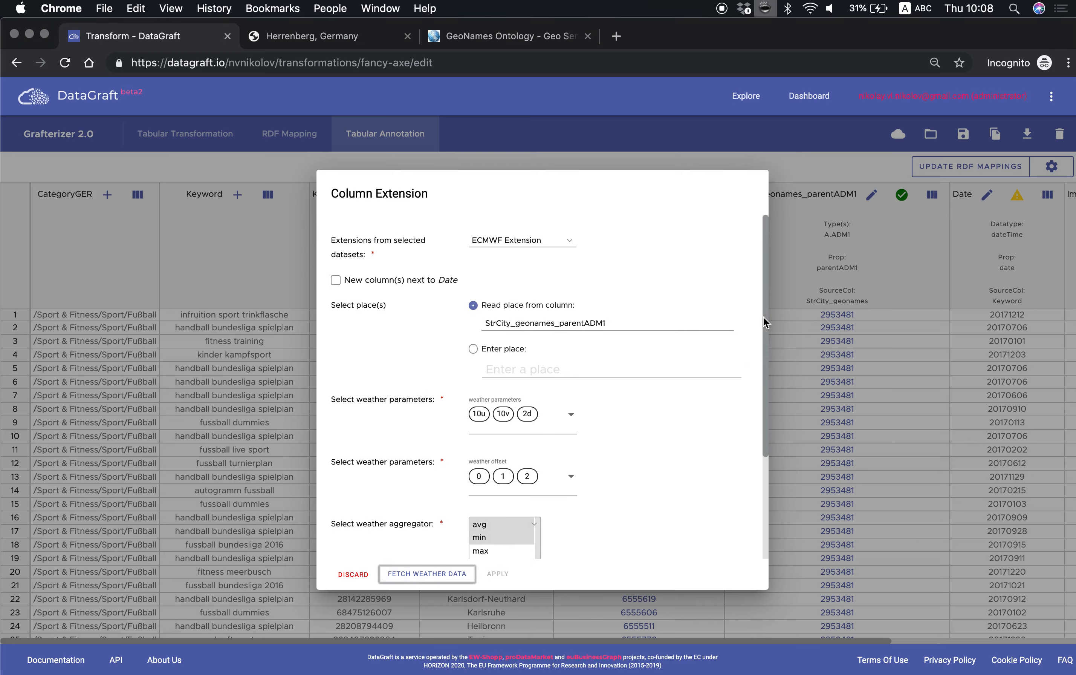
{"action": "left_click_drag", "start_coordinate": [763, 317], "coordinate": [761, 439]}
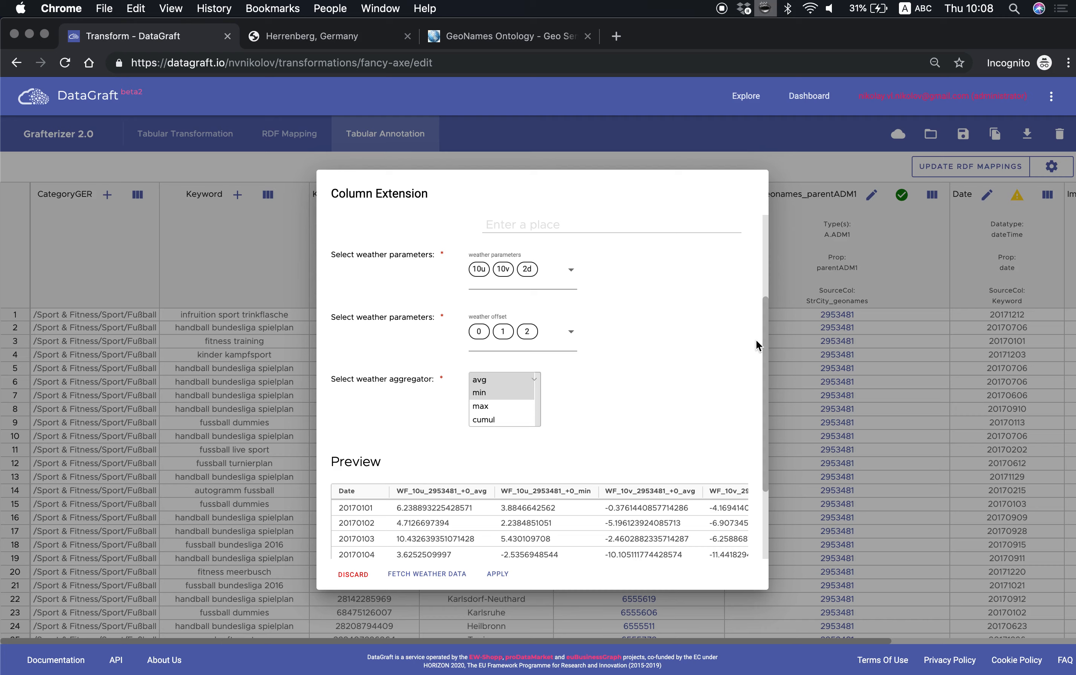
{"action": "left_click_drag", "start_coordinate": [763, 338], "coordinate": [767, 406]}
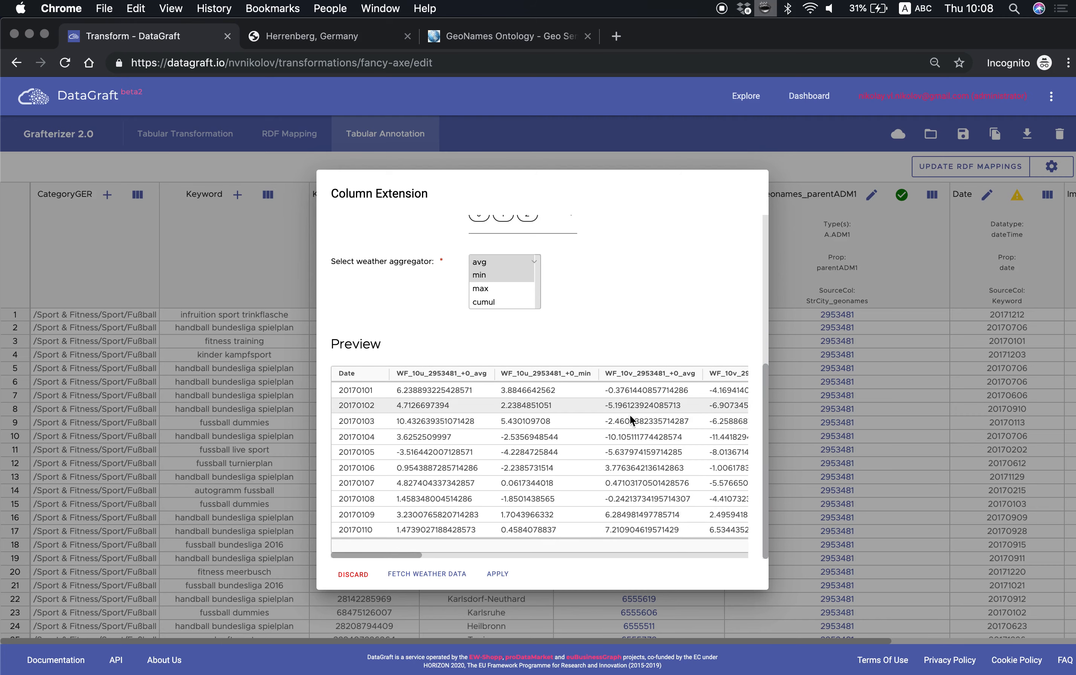
{"action": "left_click_drag", "start_coordinate": [392, 554], "coordinate": [492, 559]}
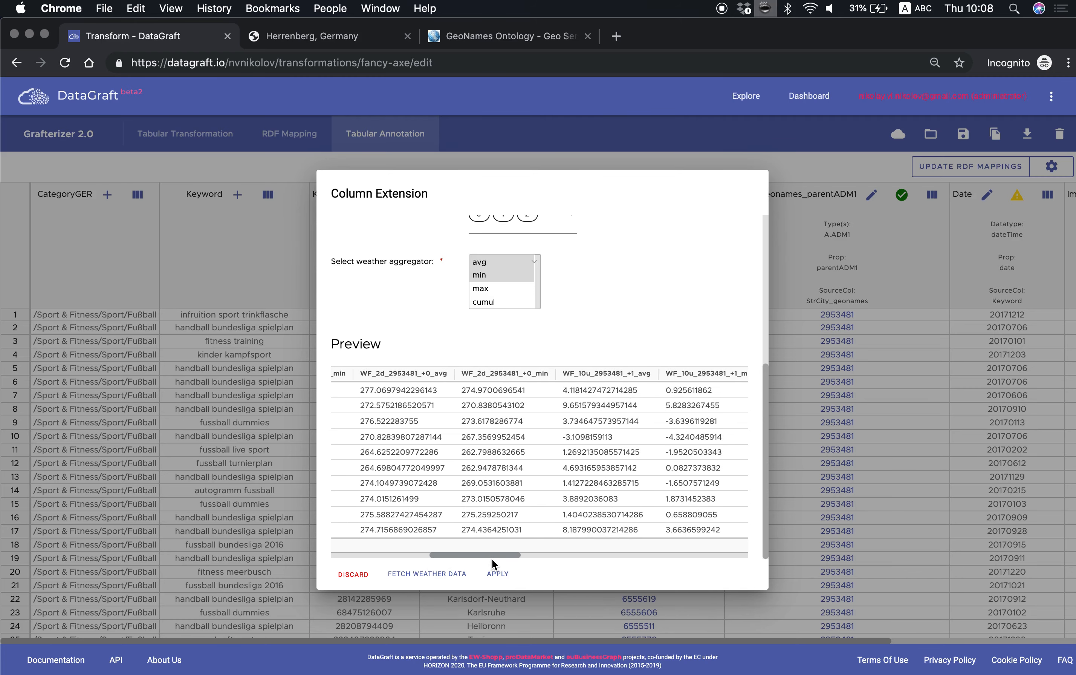
{"action": "left_click", "coordinate": [499, 574]}
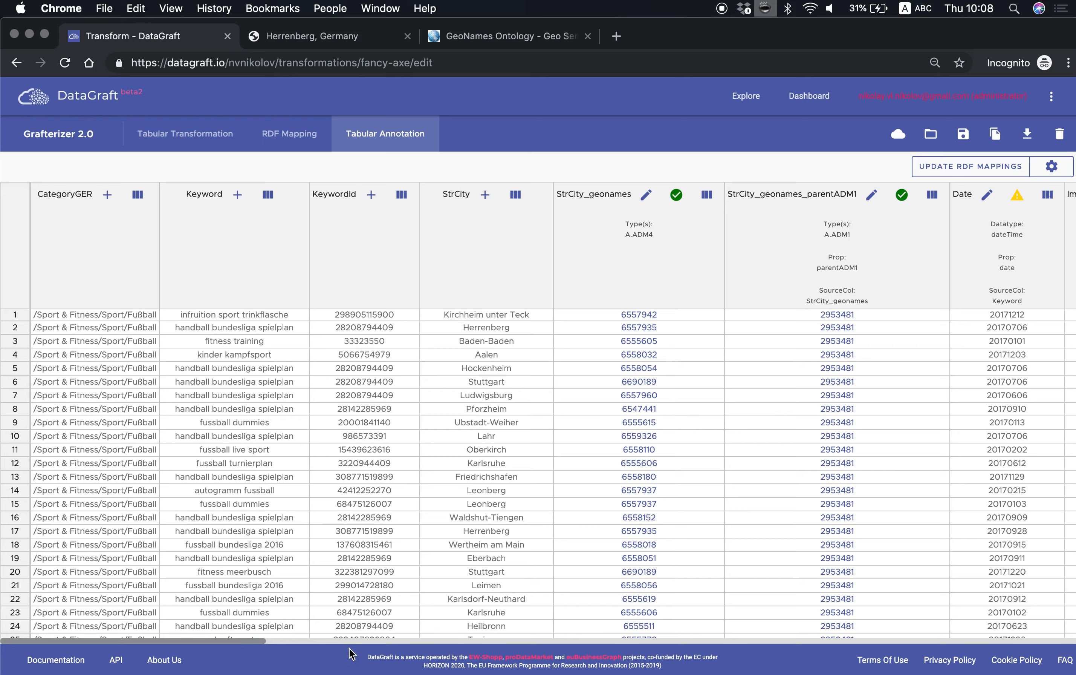
Examine the added weather columns, switch to the tabular transformation and view the Impressions column's statistics
{"action": "scroll", "coordinate": [350, 642], "scroll_direction": "right", "scroll_amount": 15}
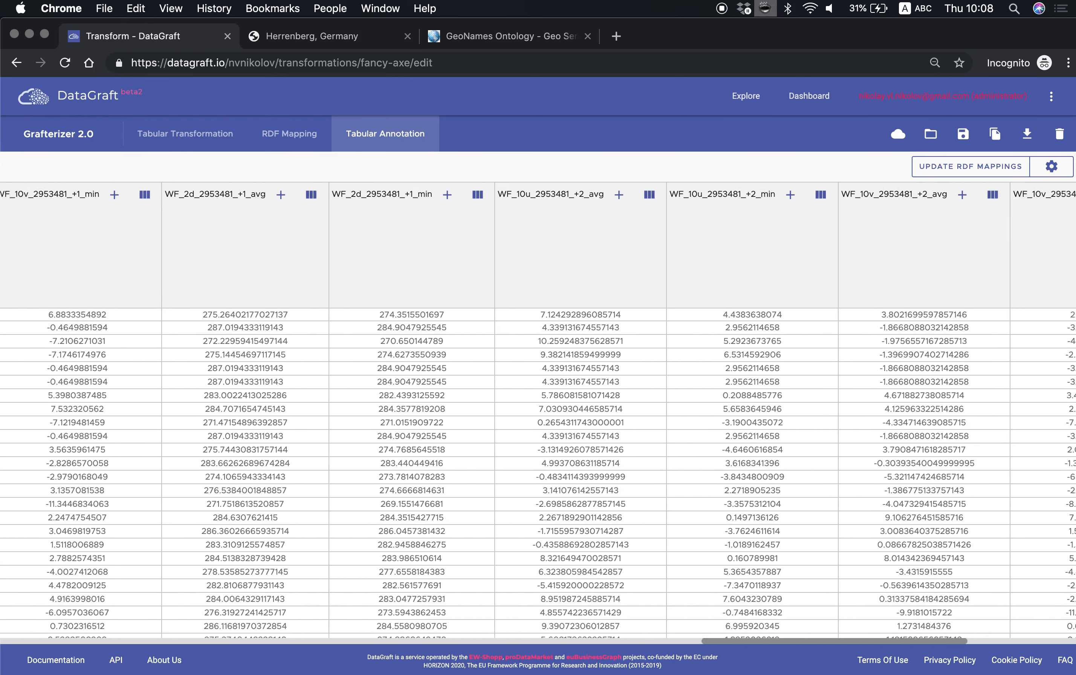
{"action": "scroll", "coordinate": [538, 413], "scroll_direction": "right", "scroll_amount": 5}
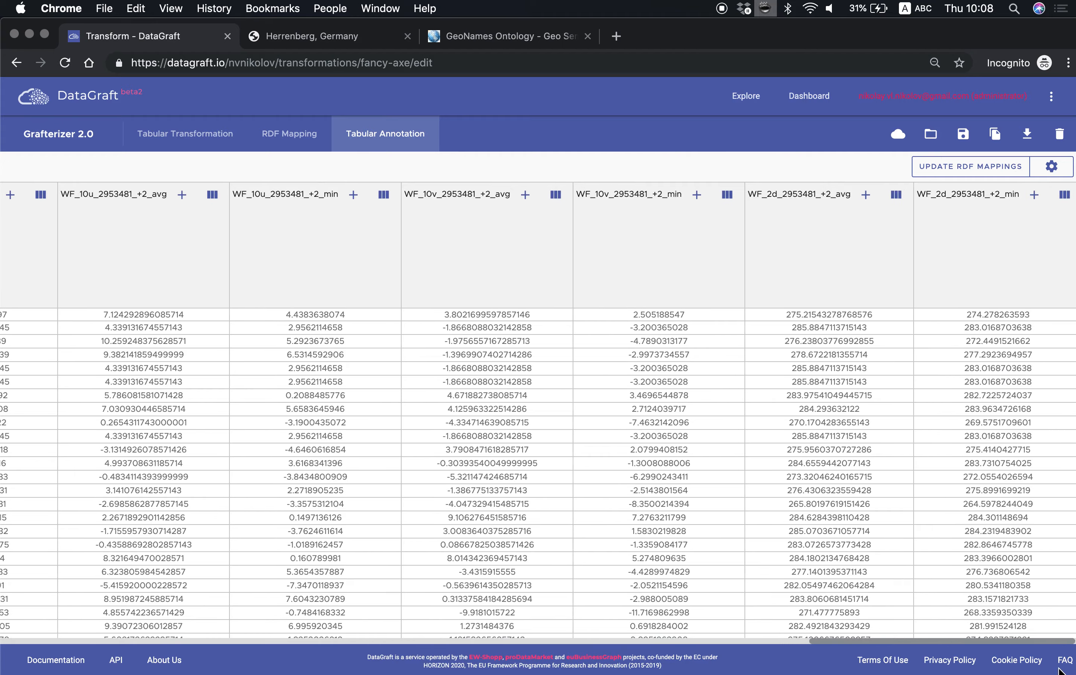
{"action": "left_click_drag", "start_coordinate": [1059, 668], "coordinate": [985, 666]}
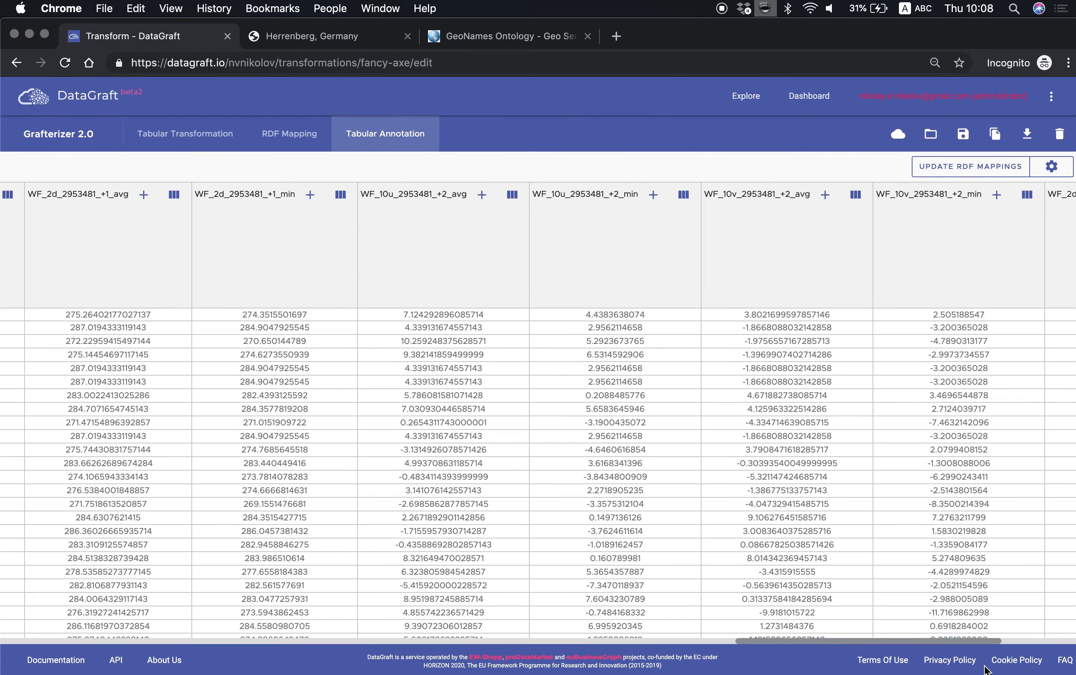
{"action": "left_click", "coordinate": [185, 133]}
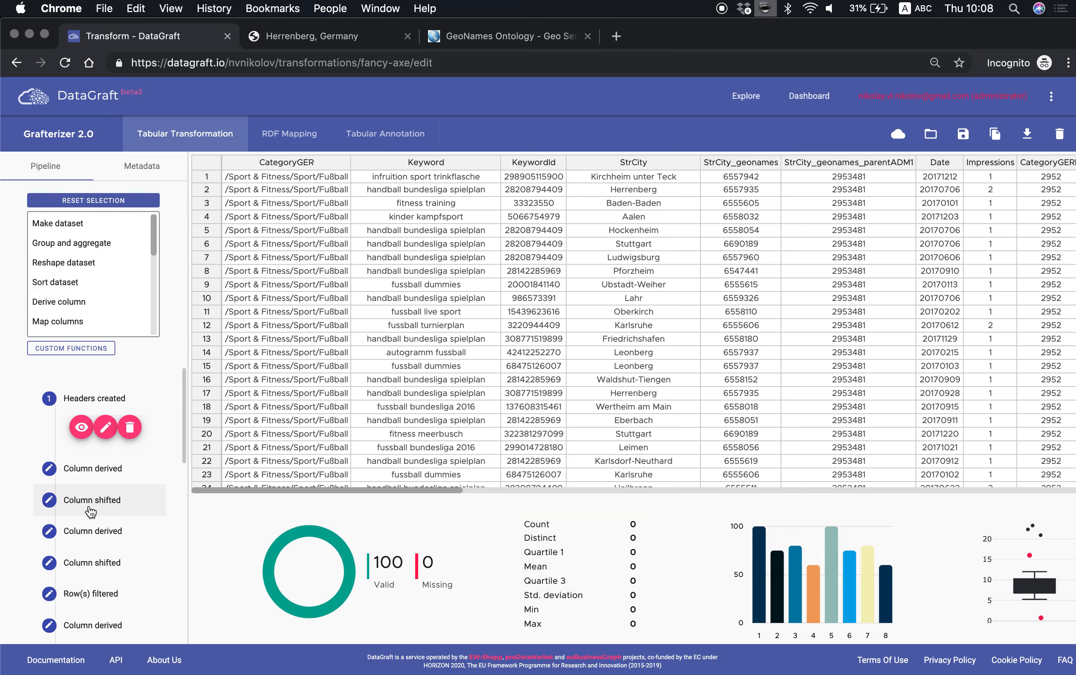
{"action": "left_click_drag", "start_coordinate": [184, 419], "coordinate": [180, 617]}
{"action": "left_click_drag", "start_coordinate": [399, 488], "coordinate": [552, 489]}
{"action": "left_click", "coordinate": [491, 163]}
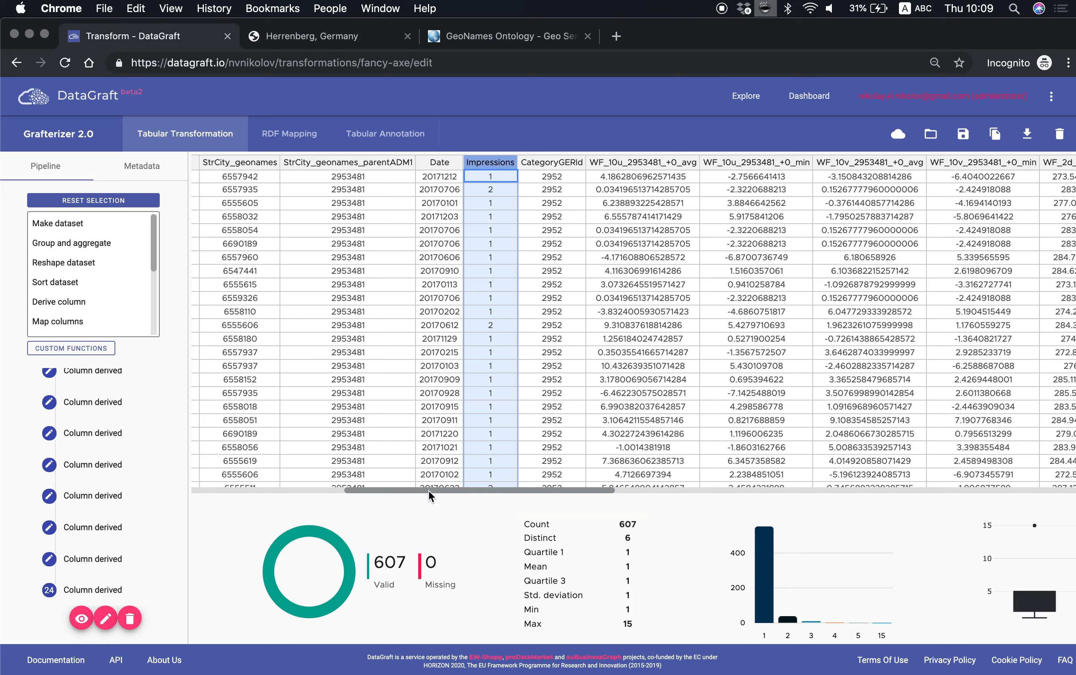
{"action": "left_click_drag", "start_coordinate": [429, 490], "coordinate": [337, 490]}
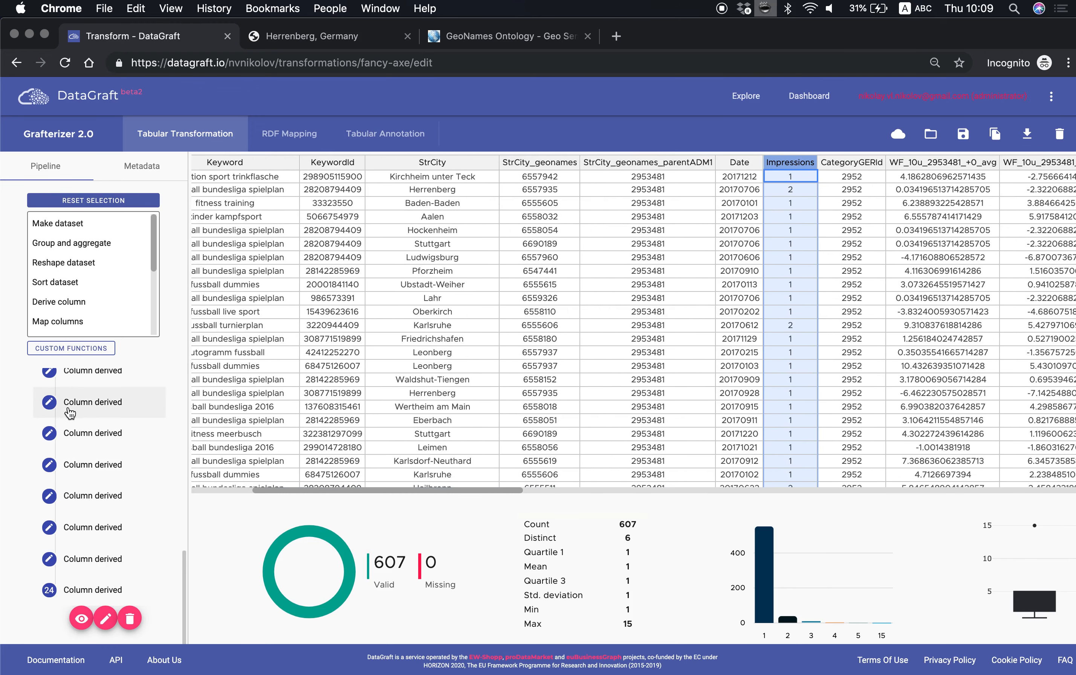
Make the Row(s) filtered step current in the pipeline and select the Impressions column
{"action": "left_click_drag", "start_coordinate": [184, 555], "coordinate": [185, 440]}
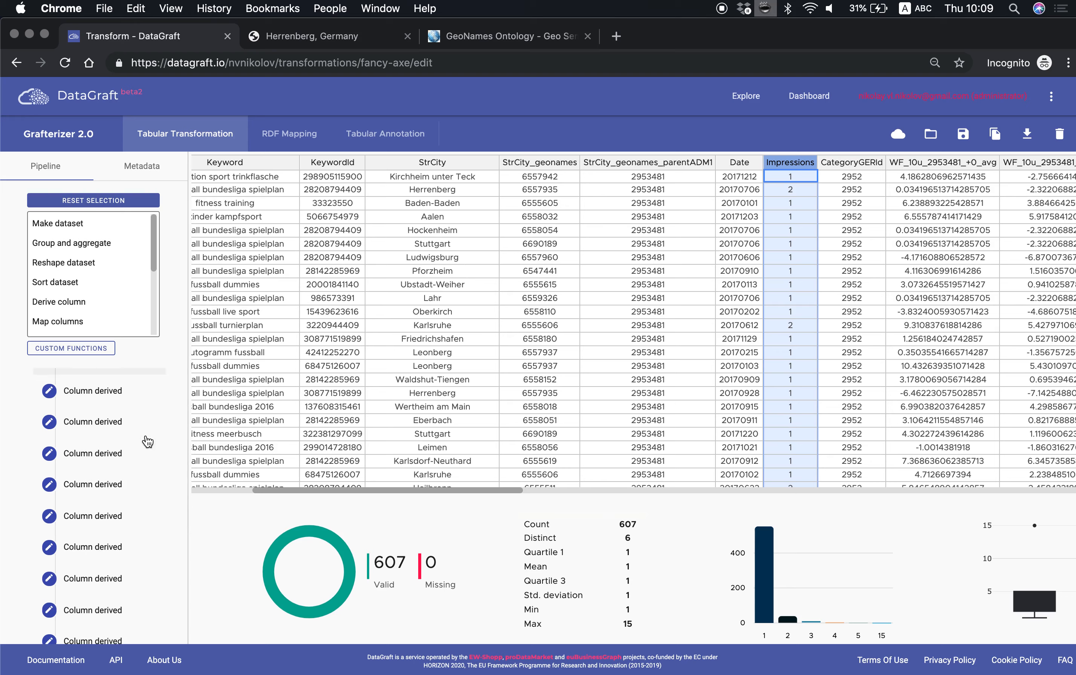
{"action": "left_click_drag", "start_coordinate": [182, 461], "coordinate": [184, 433]}
{"action": "left_click", "coordinate": [117, 442]}
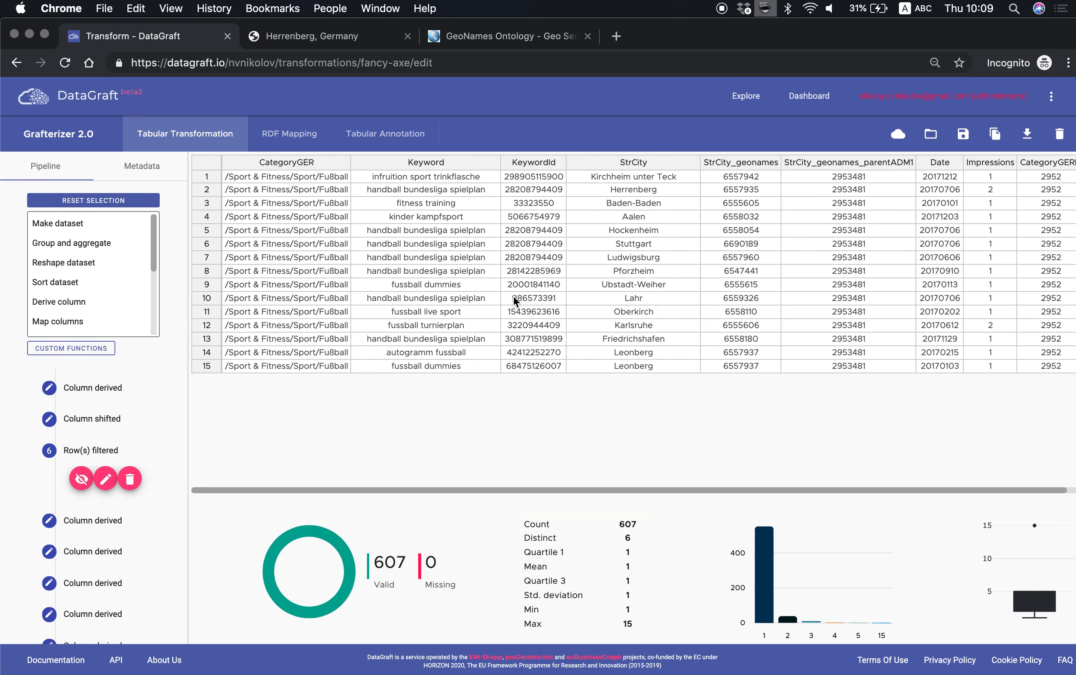
{"action": "left_click", "coordinate": [991, 176]}
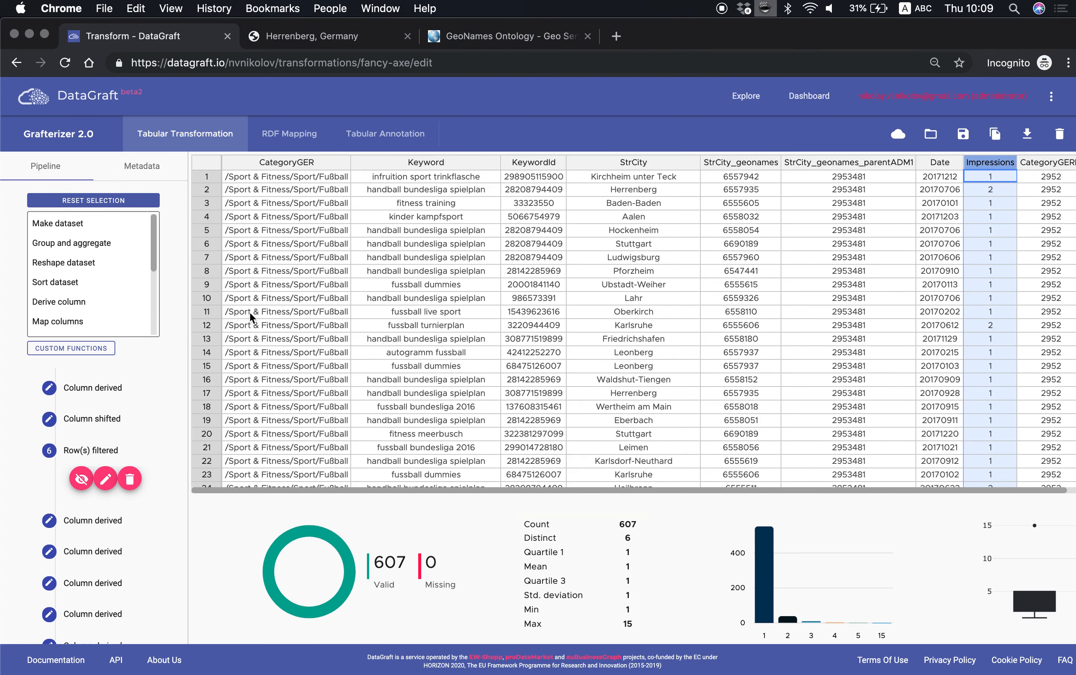
Create a Group and aggregate step grouped by Date, StrCity_geonames_parentADM1 and CategoryGER
{"action": "left_click", "coordinate": [99, 254]}
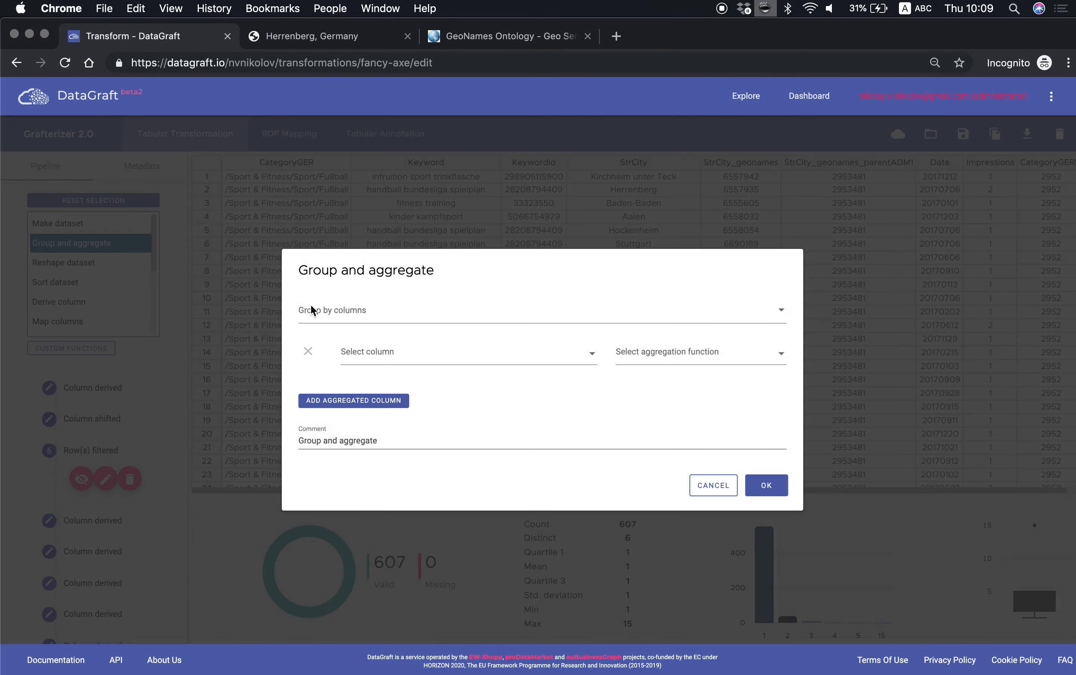
{"action": "left_click", "coordinate": [324, 312]}
{"action": "type", "text": "da"}
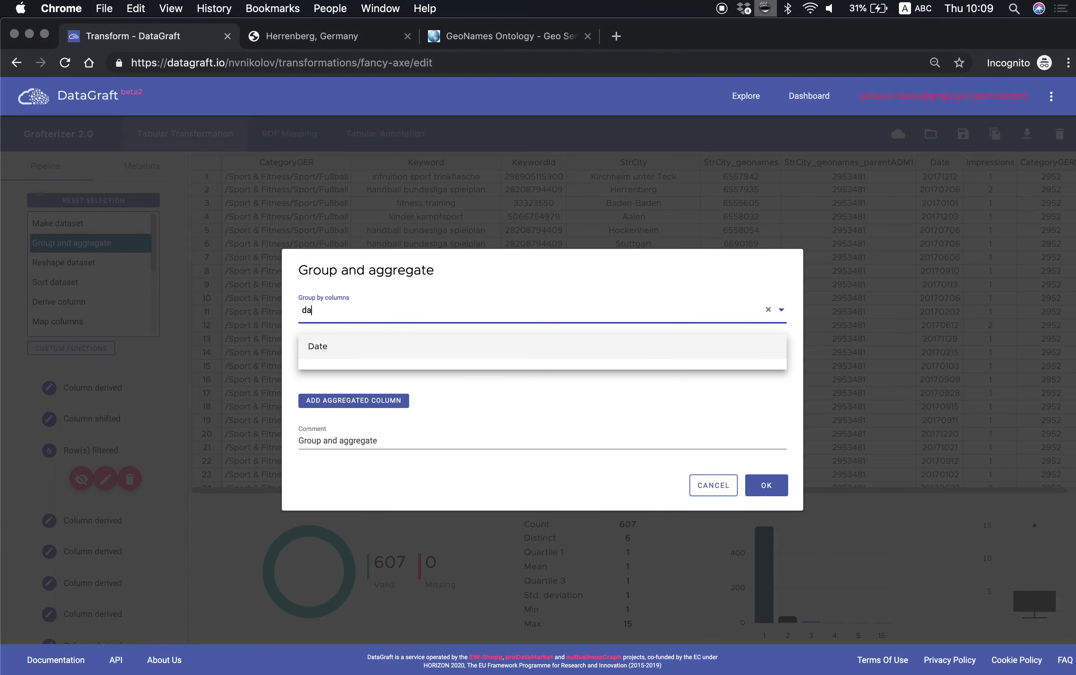
{"action": "left_click", "coordinate": [324, 347]}
{"action": "left_click", "coordinate": [372, 317]}
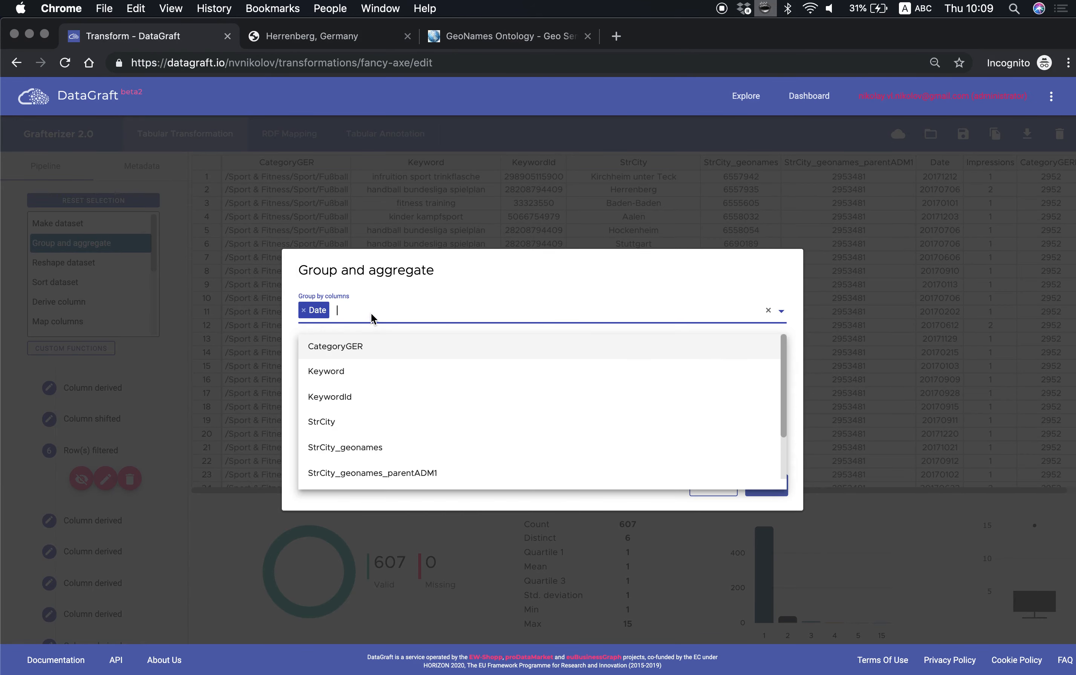
{"action": "left_click", "coordinate": [392, 473]}
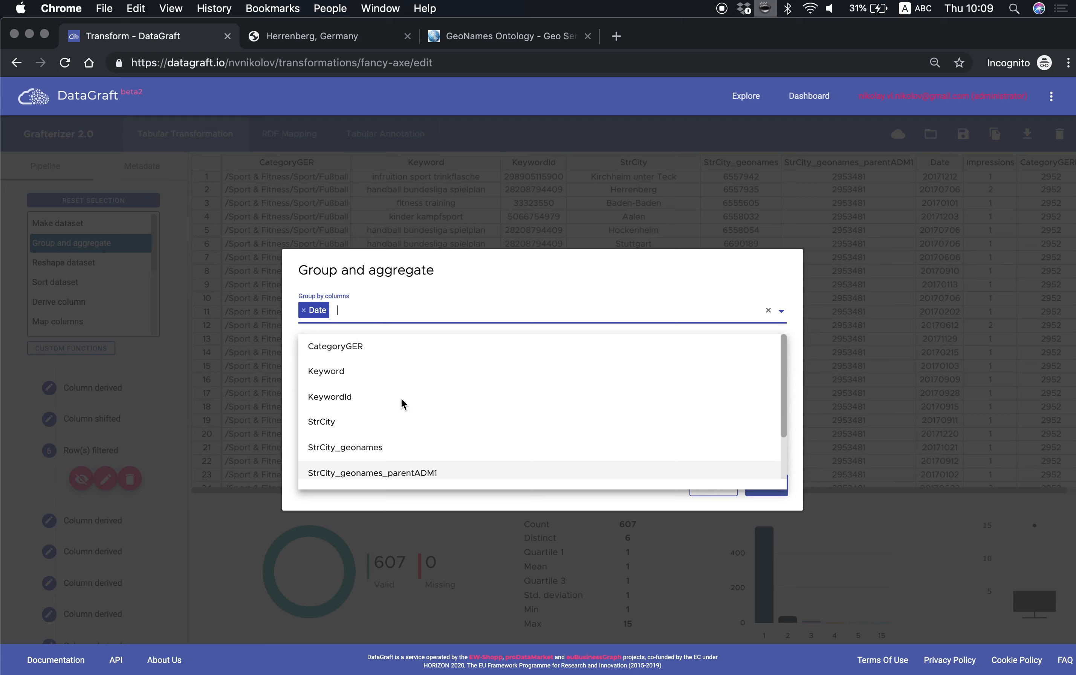
{"action": "left_click", "coordinate": [494, 309]}
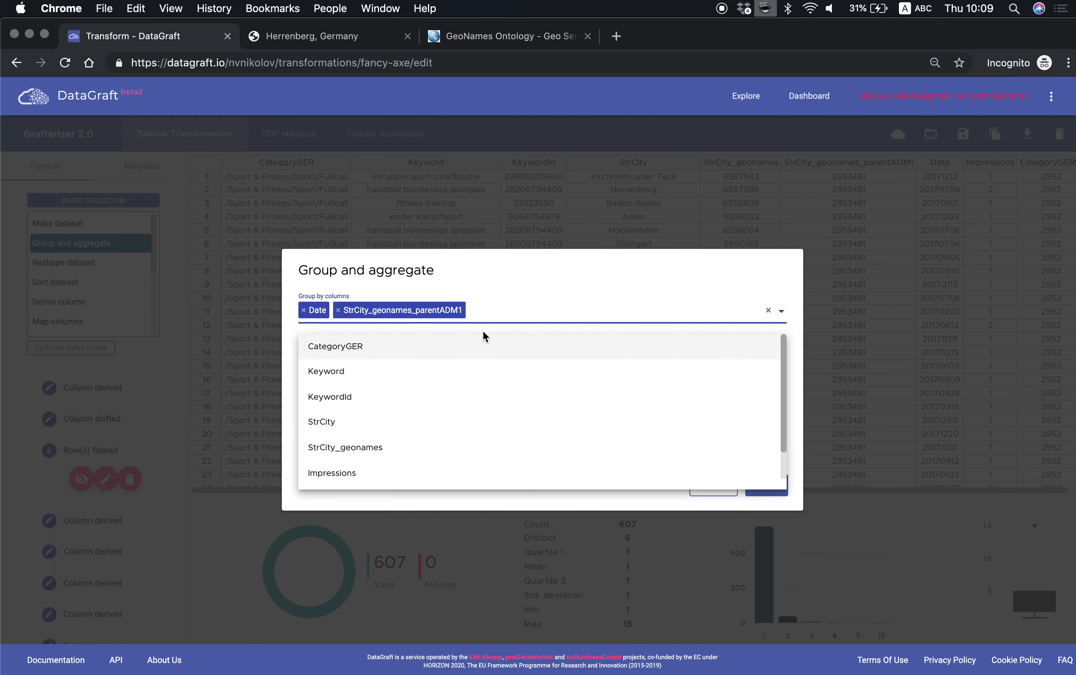
{"action": "left_click", "coordinate": [468, 349]}
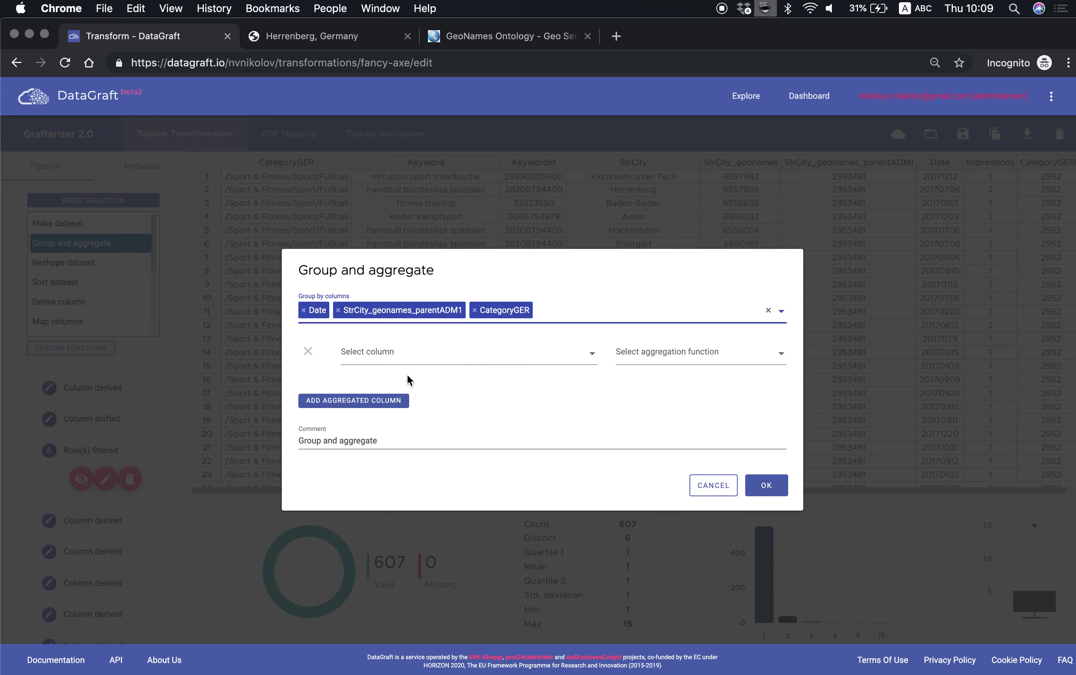
Aggregate the Impressions column with SUM and apply the grouping to the table
{"action": "left_click", "coordinate": [558, 362]}
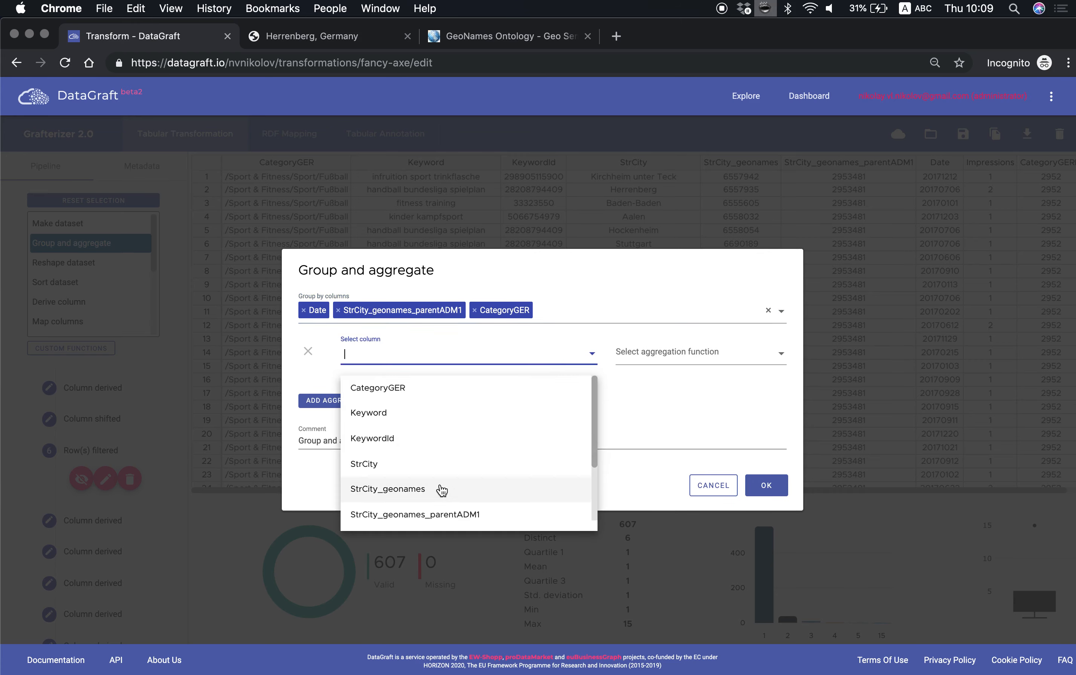
{"action": "scroll", "coordinate": [591, 444], "scroll_direction": "down", "scroll_amount": 3}
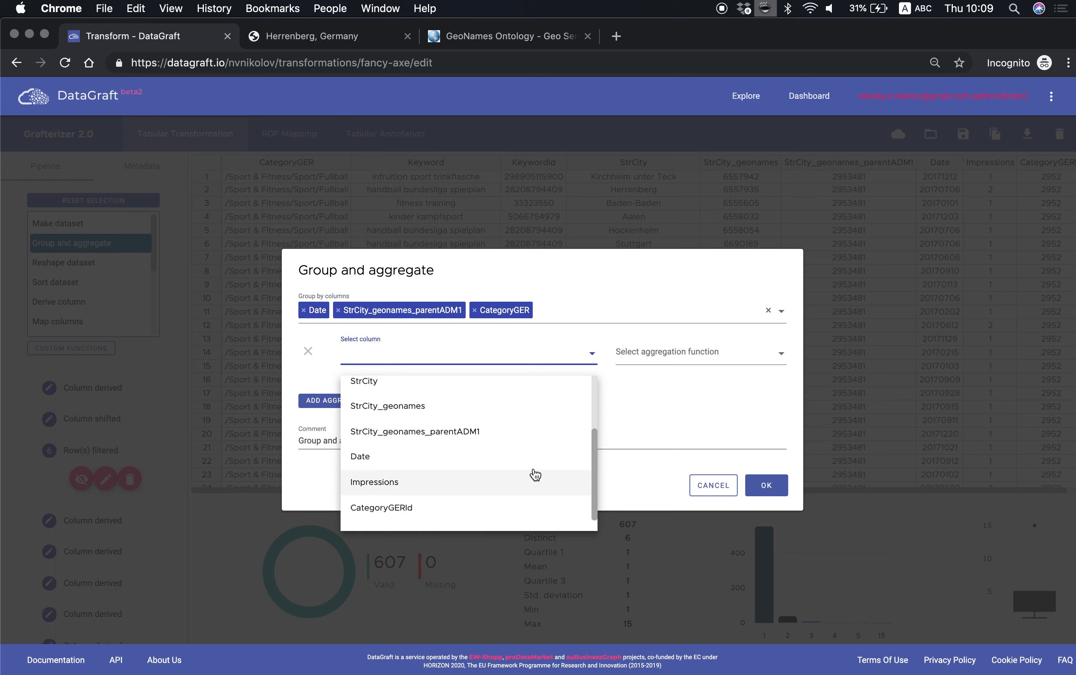
{"action": "left_click", "coordinate": [534, 478]}
{"action": "left_click", "coordinate": [698, 357]}
{"action": "left_click", "coordinate": [668, 433]}
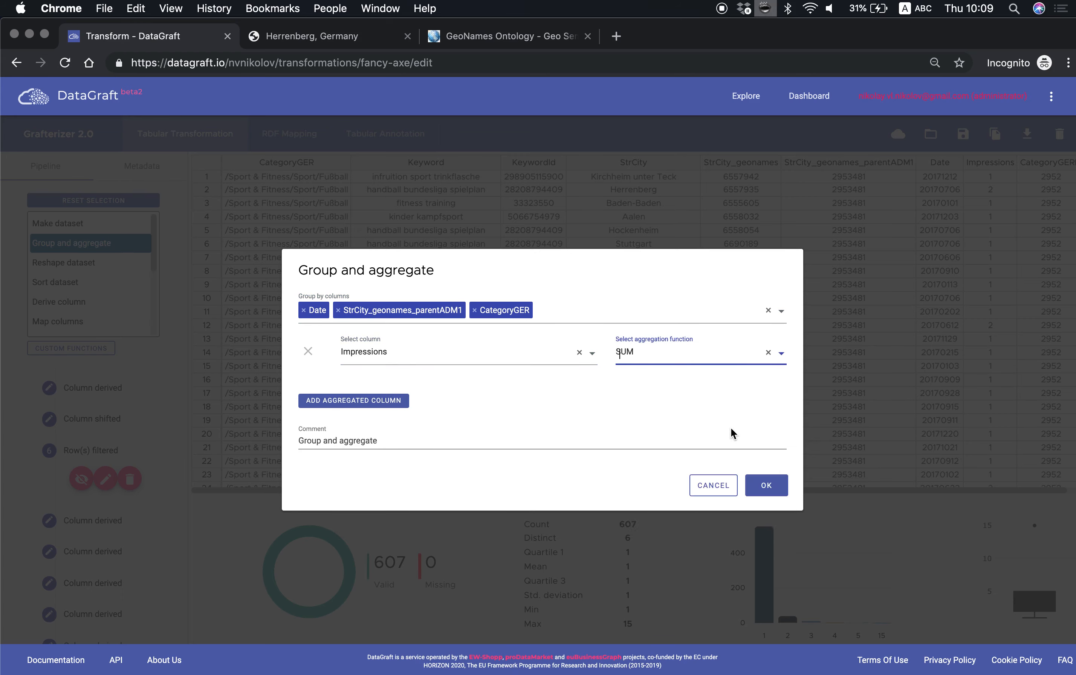
{"action": "left_click", "coordinate": [768, 491]}
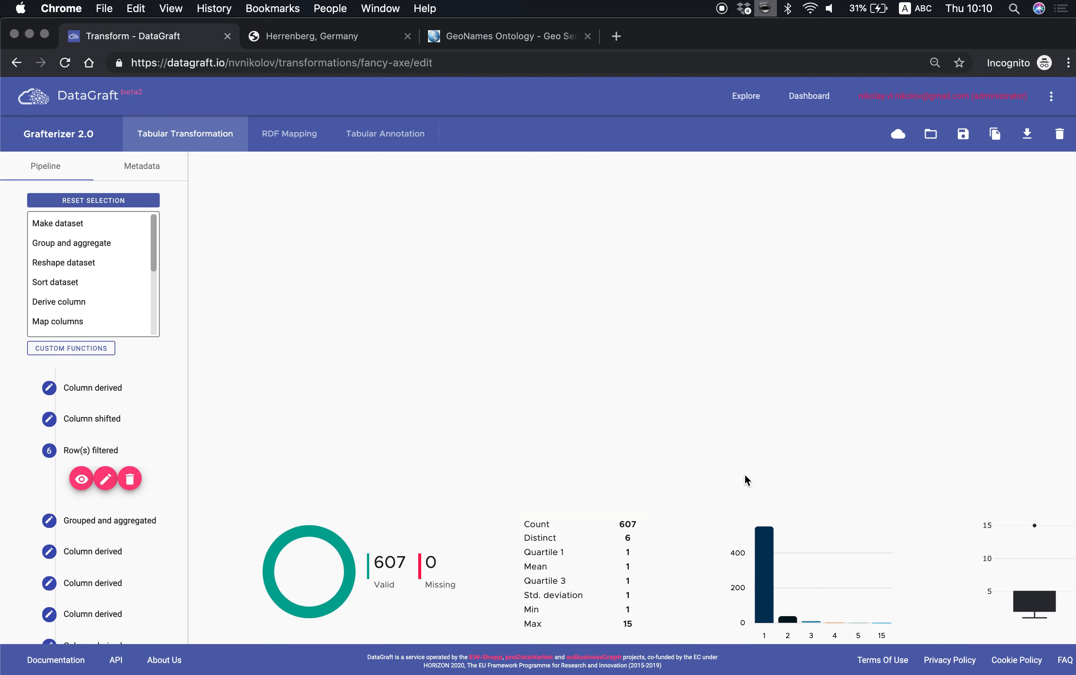
View the statistics of the StrCity_geonames_parentADM1 and CategoryGER columns in the grouped table
{"action": "left_click", "coordinate": [467, 162]}
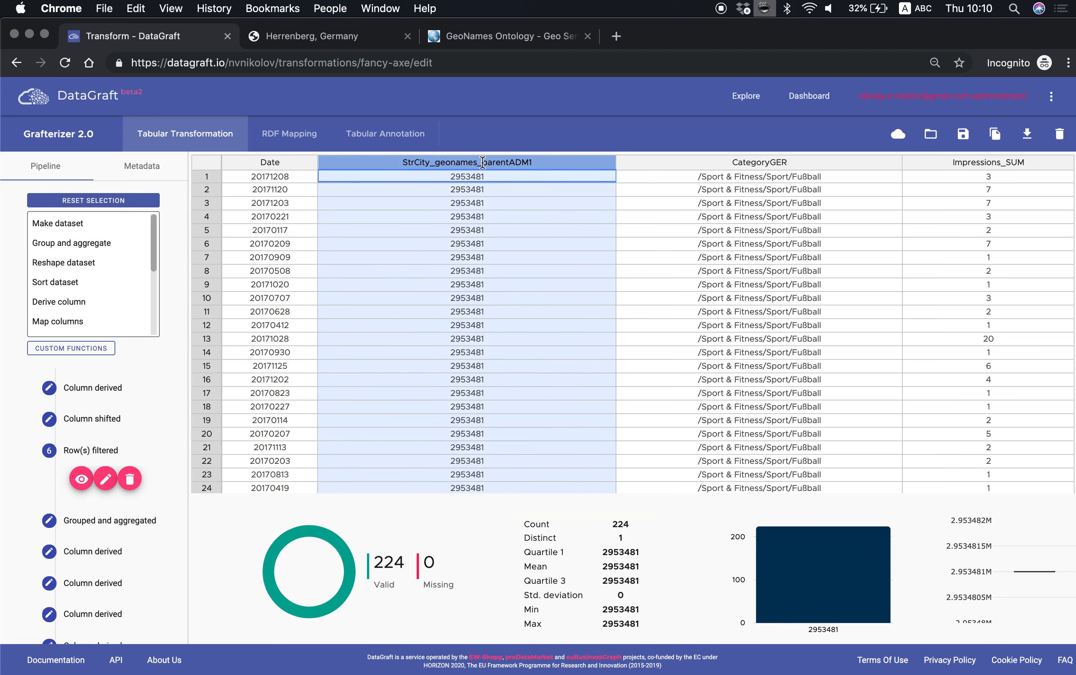
{"action": "left_click", "coordinate": [763, 165]}
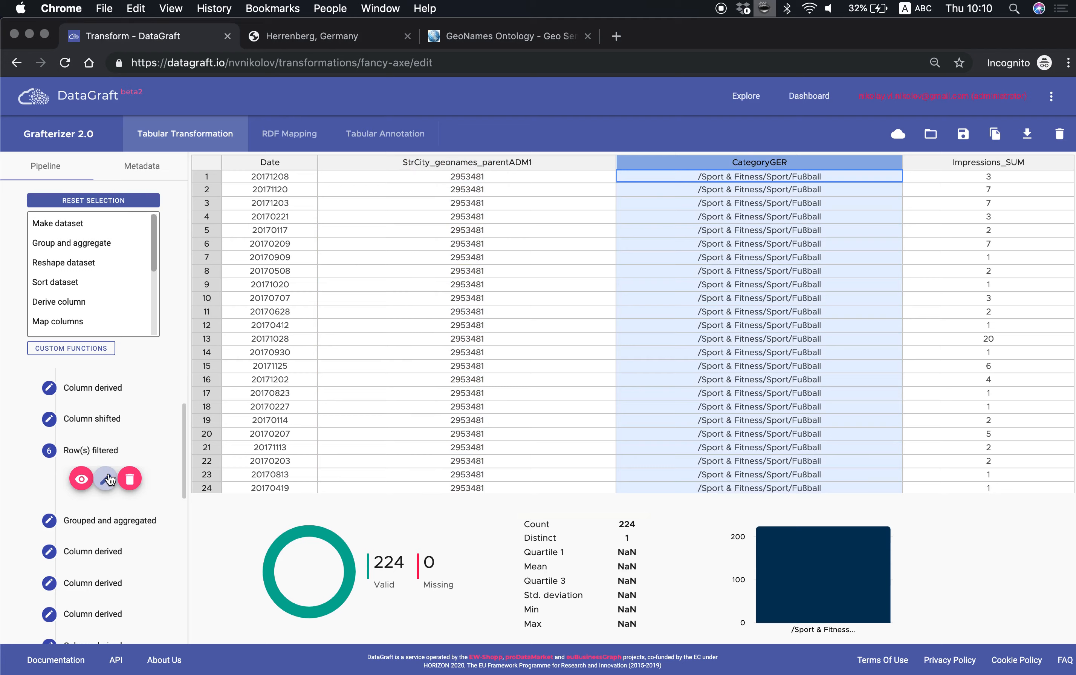
{"action": "left_click", "coordinate": [109, 520]}
{"action": "left_click", "coordinate": [107, 507]}
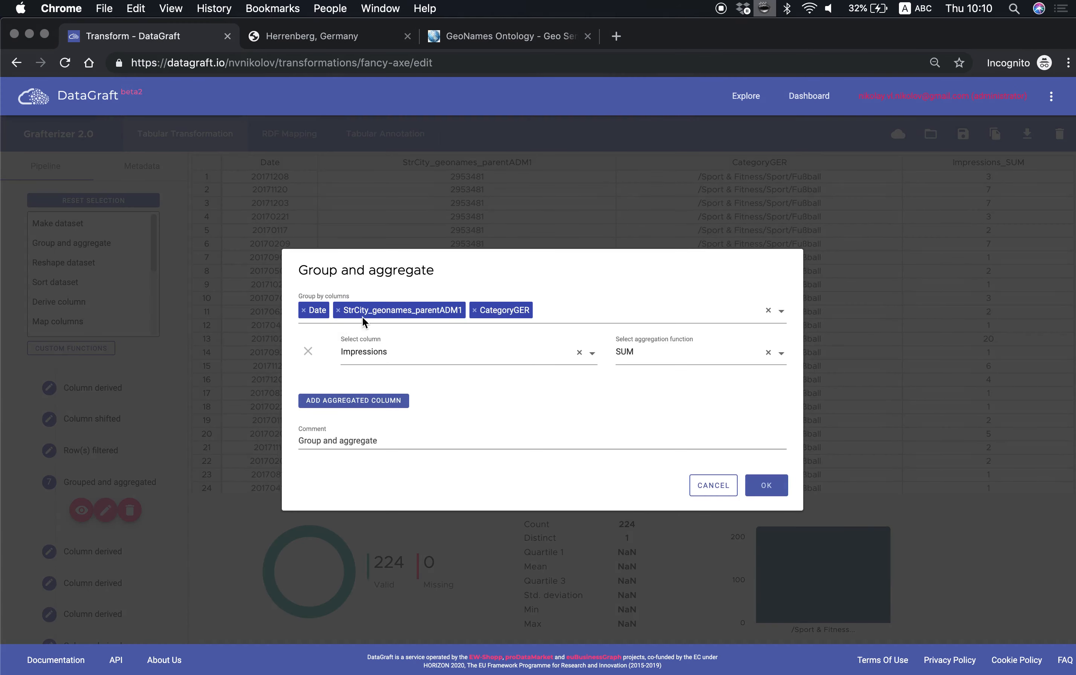
{"action": "left_click", "coordinate": [475, 310]}
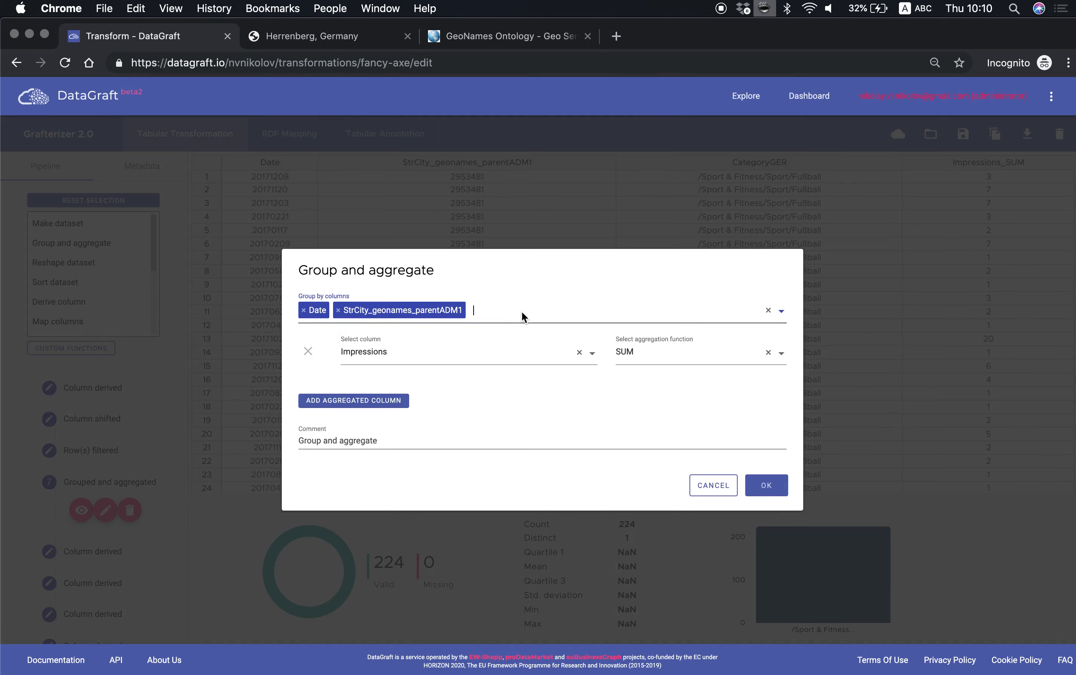
{"action": "left_click", "coordinate": [714, 485]}
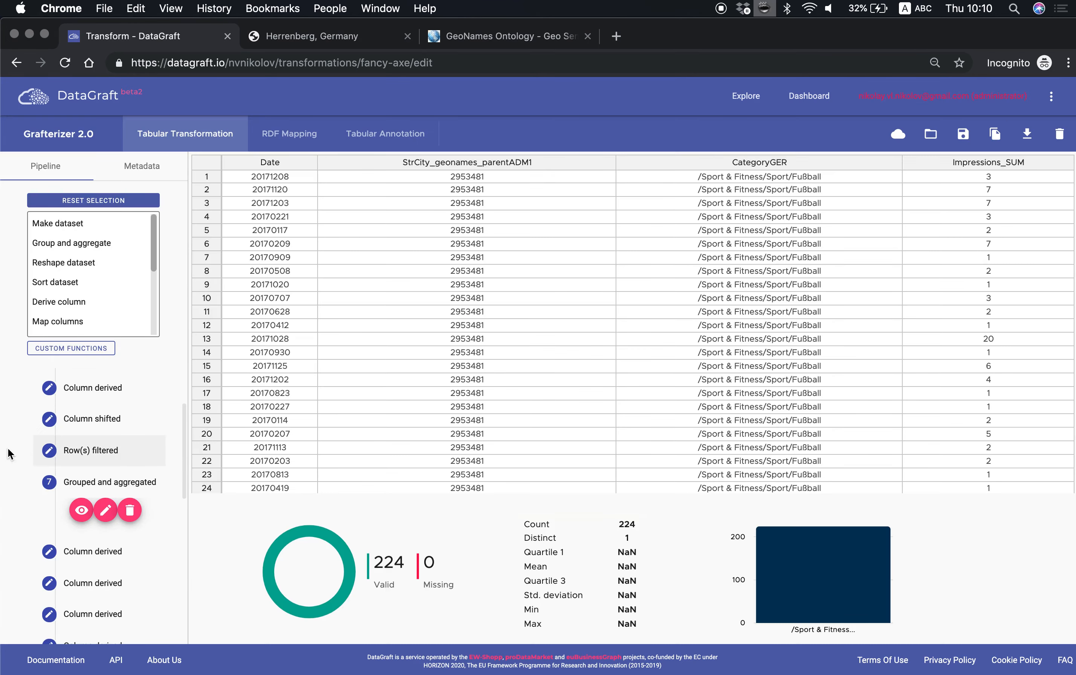
Preview the table at Row(s) filtered, then replace CategoryGER with CategoryGERId in the Grouped and aggregated step's grouping columns and apply it
{"action": "left_click", "coordinate": [118, 462]}
{"action": "left_click", "coordinate": [81, 478]}
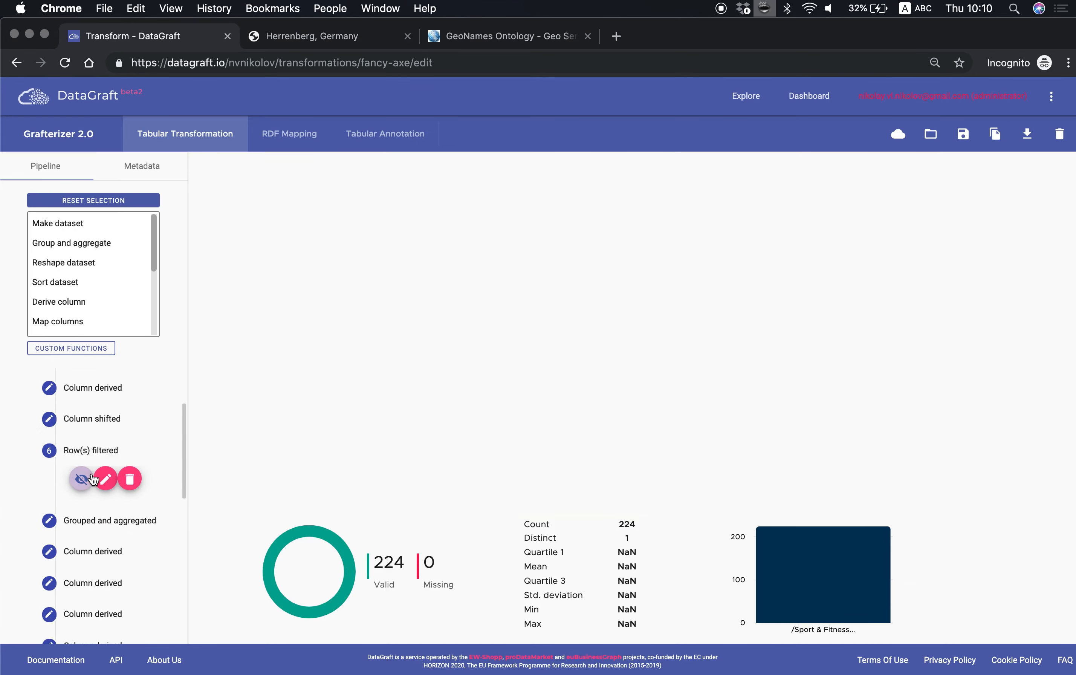
{"action": "left_click", "coordinate": [100, 522]}
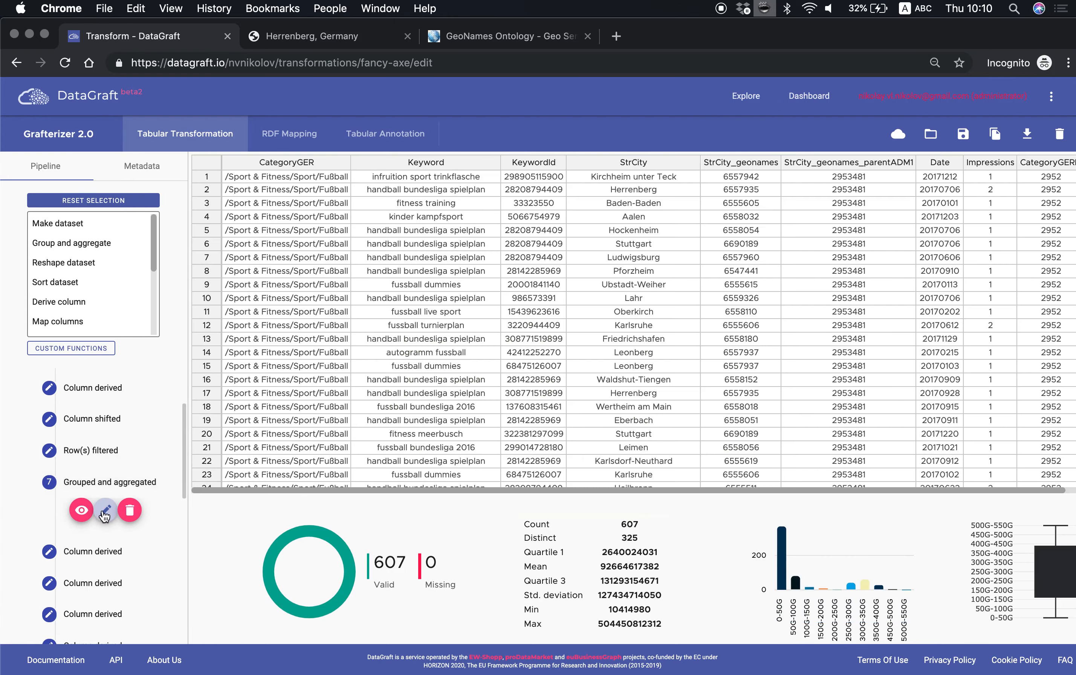
{"action": "left_click", "coordinate": [105, 509]}
{"action": "left_click", "coordinate": [475, 311]}
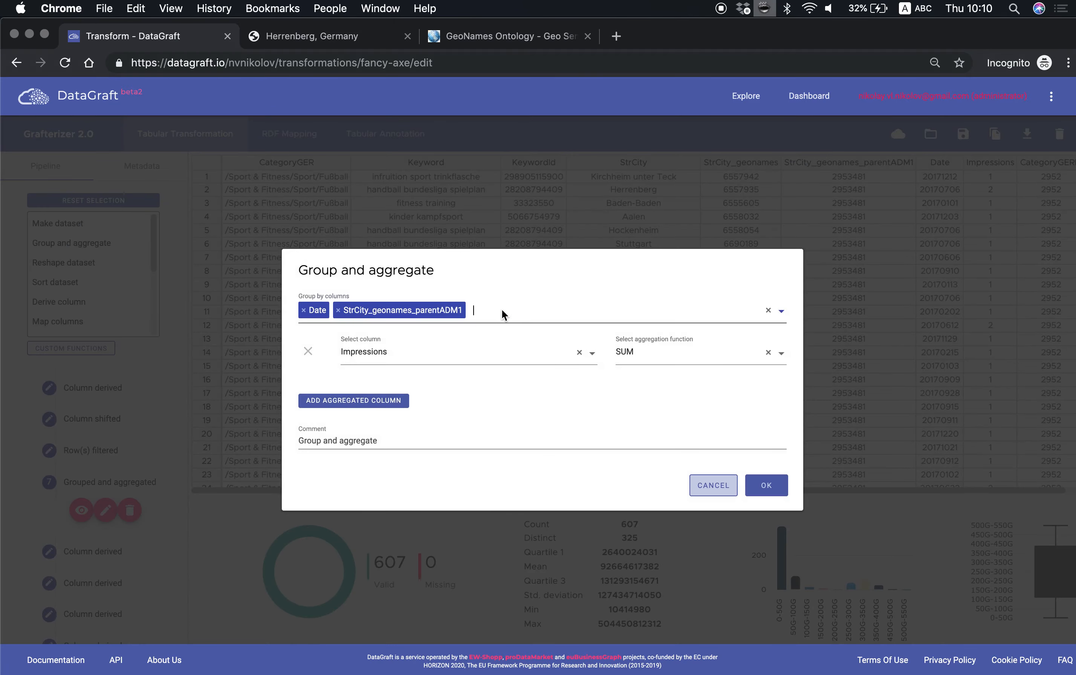
{"action": "left_click", "coordinate": [503, 310]}
{"action": "type", "text": "c"}
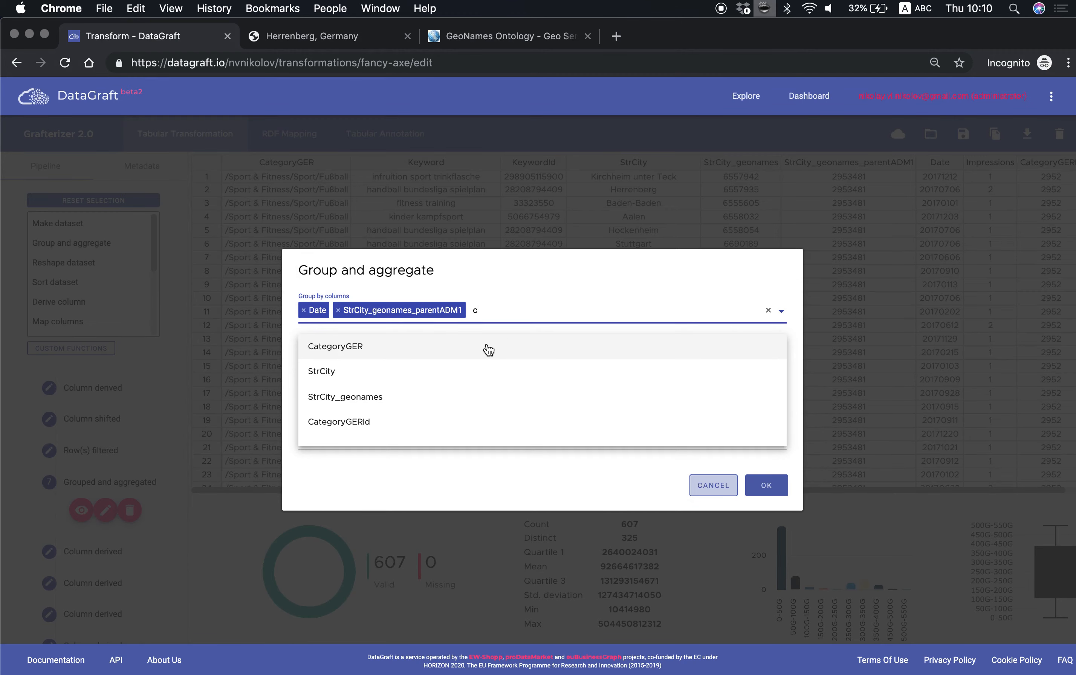
{"action": "left_click", "coordinate": [538, 427]}
{"action": "left_click", "coordinate": [784, 490]}
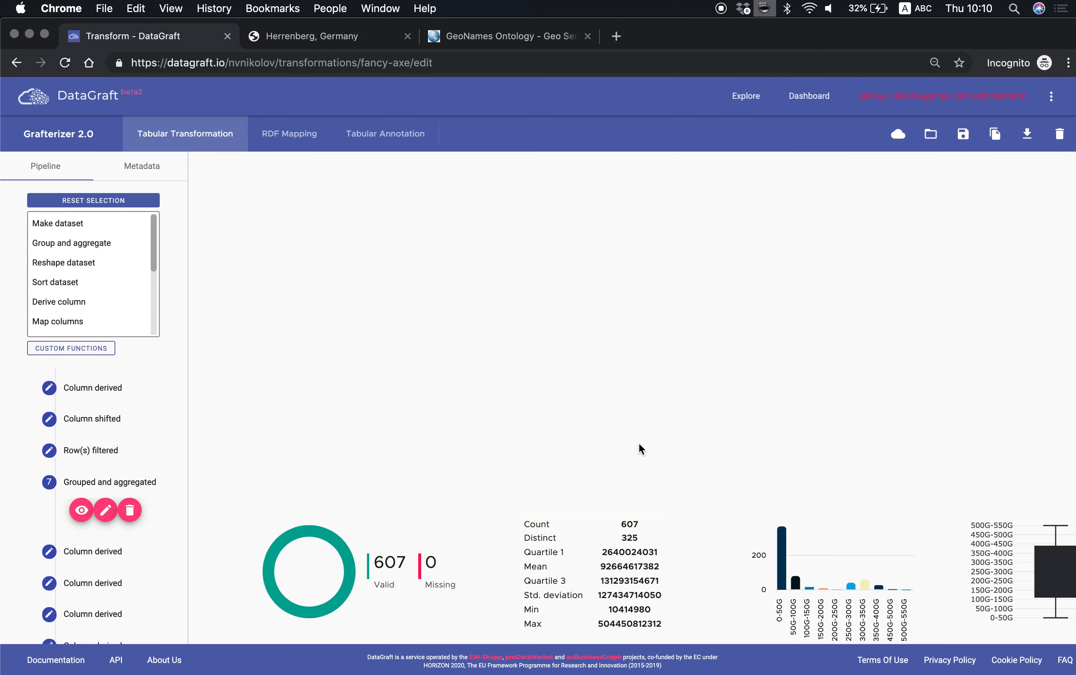
Show the table as produced by the last Column derived step of the pipeline
{"action": "left_click_drag", "start_coordinate": [185, 460], "coordinate": [183, 617]}
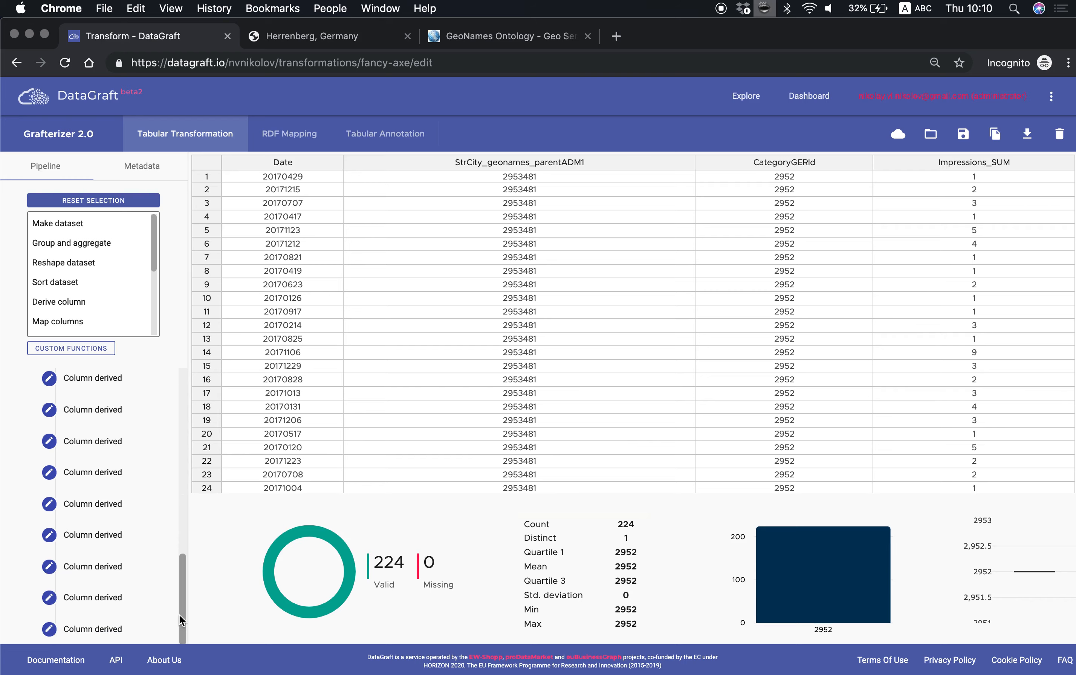
{"action": "left_click", "coordinate": [129, 623]}
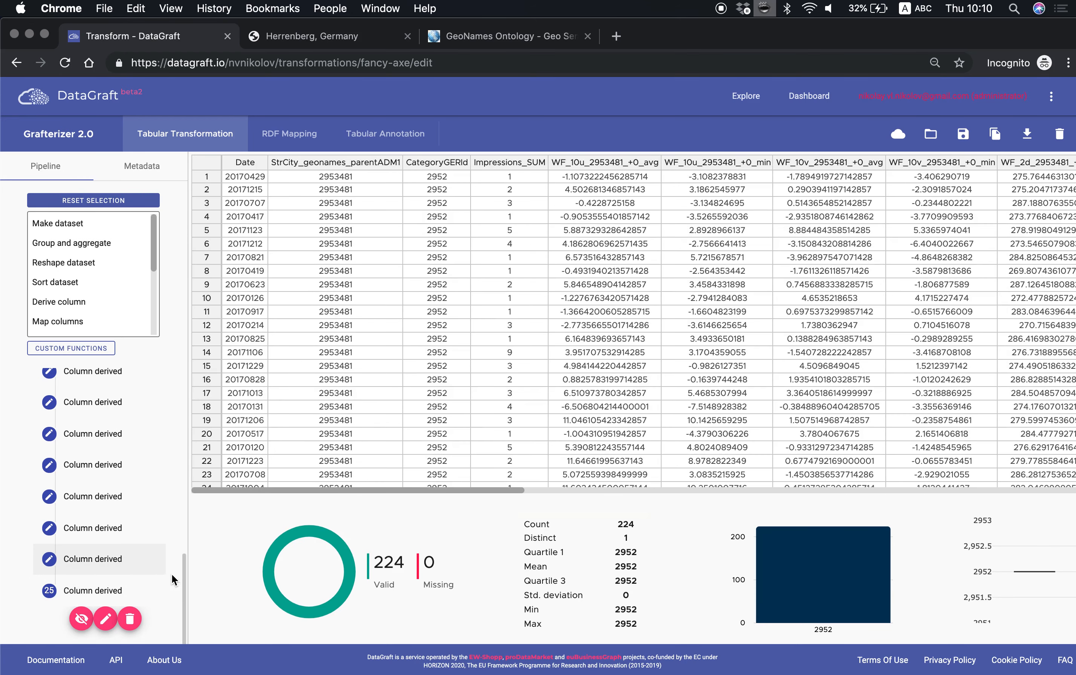
From the Row(s) filtered preview, add a MAX aggregation of Impressions to the Grouped and aggregated step and apply it
{"action": "left_click_drag", "start_coordinate": [184, 576], "coordinate": [183, 435]}
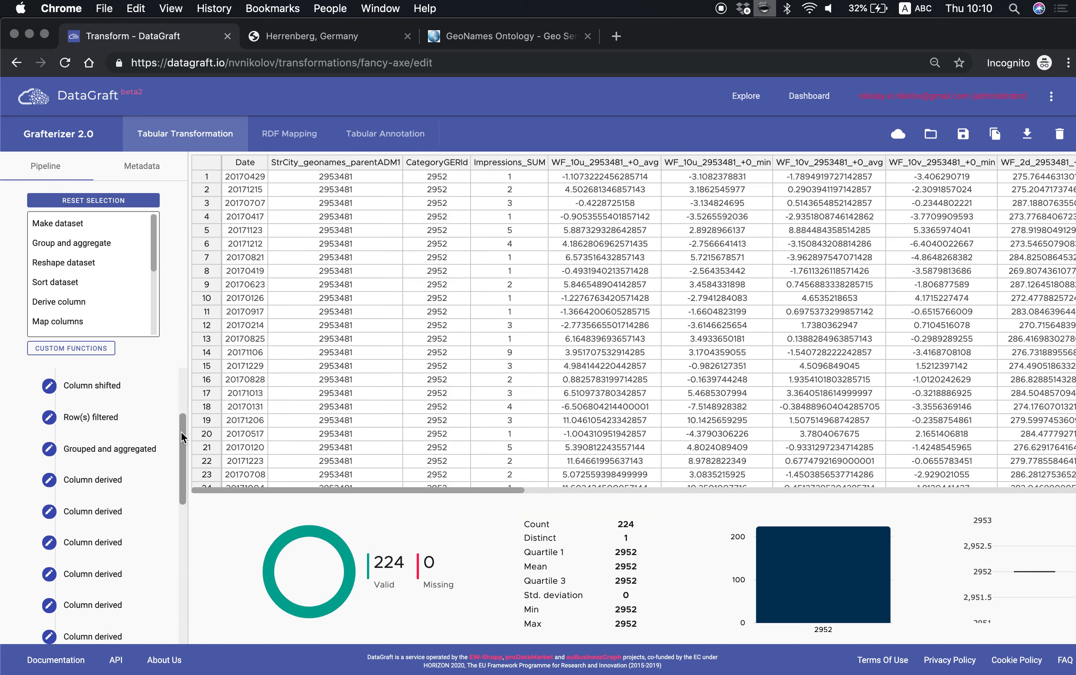
{"action": "scroll", "coordinate": [134, 460], "scroll_direction": "up", "scroll_amount": 2}
{"action": "left_click", "coordinate": [89, 487]}
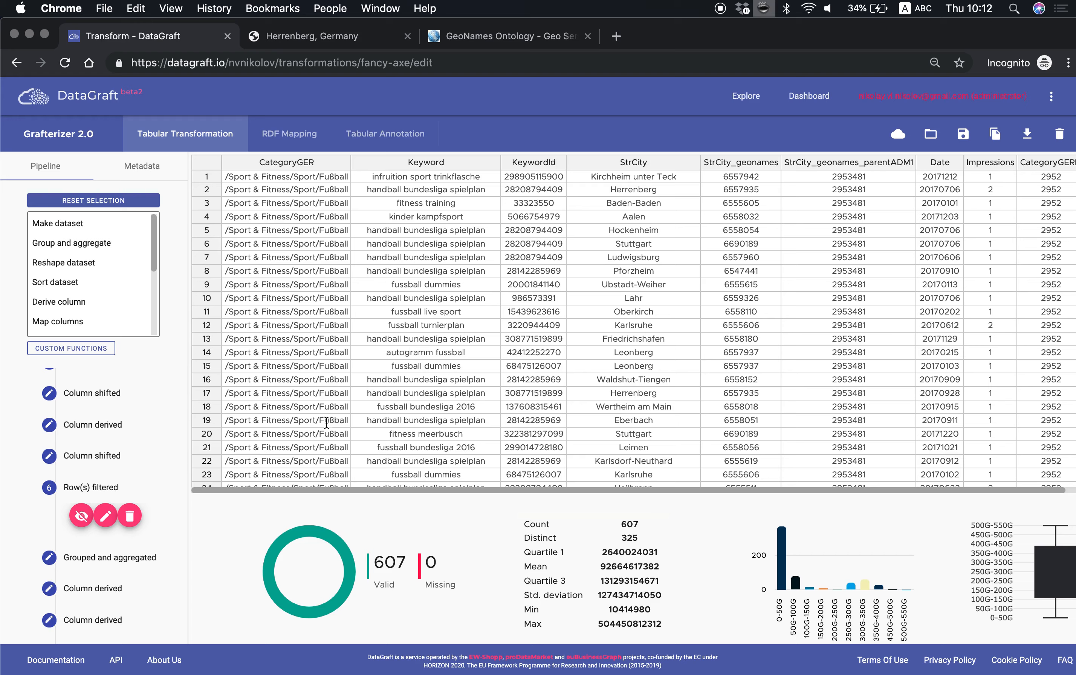
{"action": "left_click", "coordinate": [120, 557]}
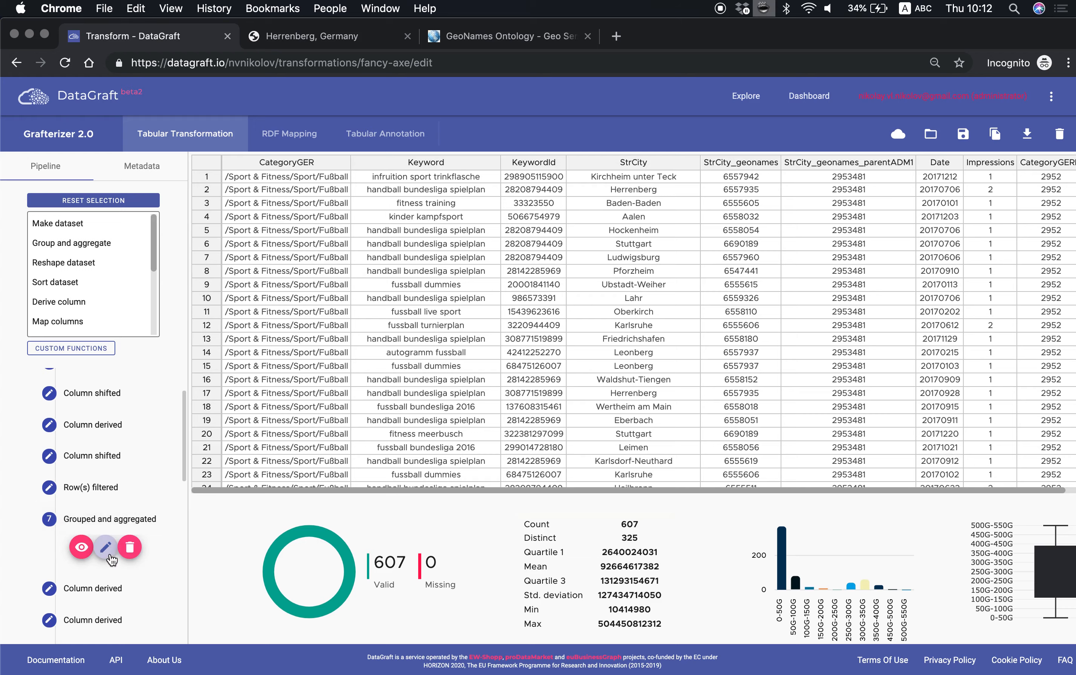
{"action": "left_click", "coordinate": [107, 548]}
{"action": "left_click", "coordinate": [347, 378]}
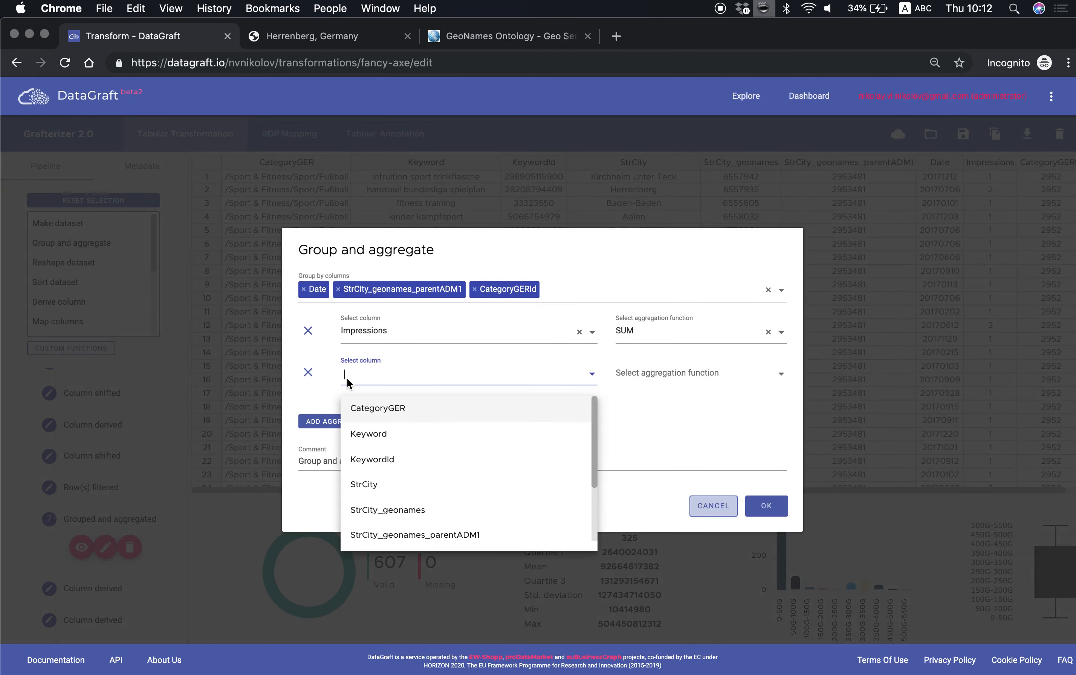
{"action": "type", "text": "im"}
{"action": "left_click", "coordinate": [401, 418]}
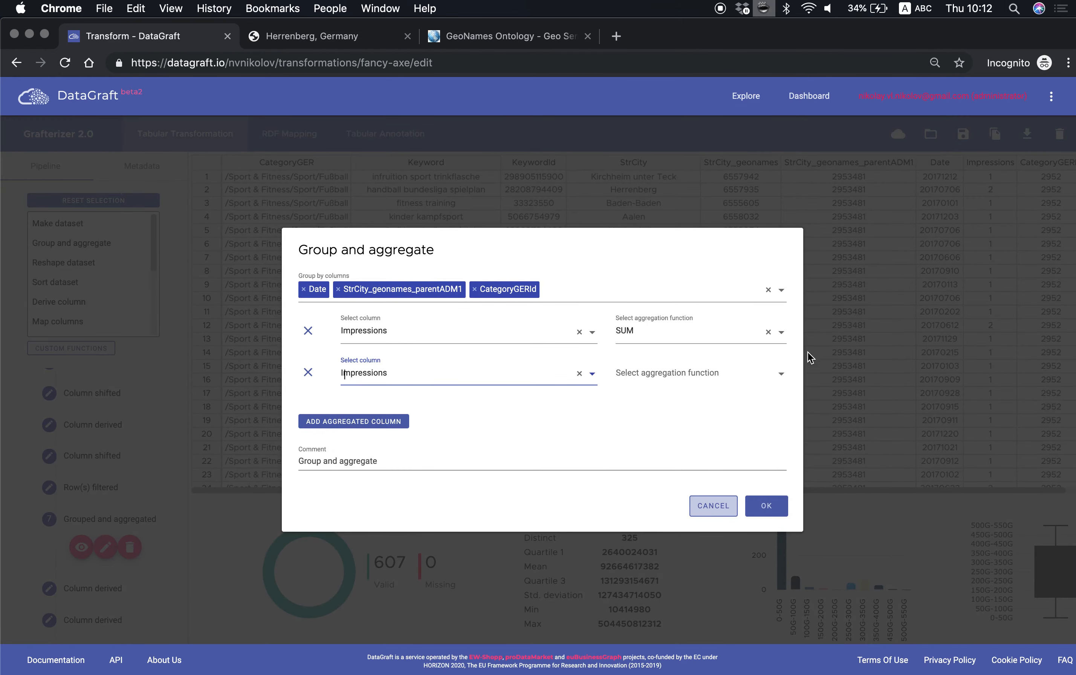
{"action": "left_click", "coordinate": [759, 372]}
{"action": "left_click", "coordinate": [667, 434]}
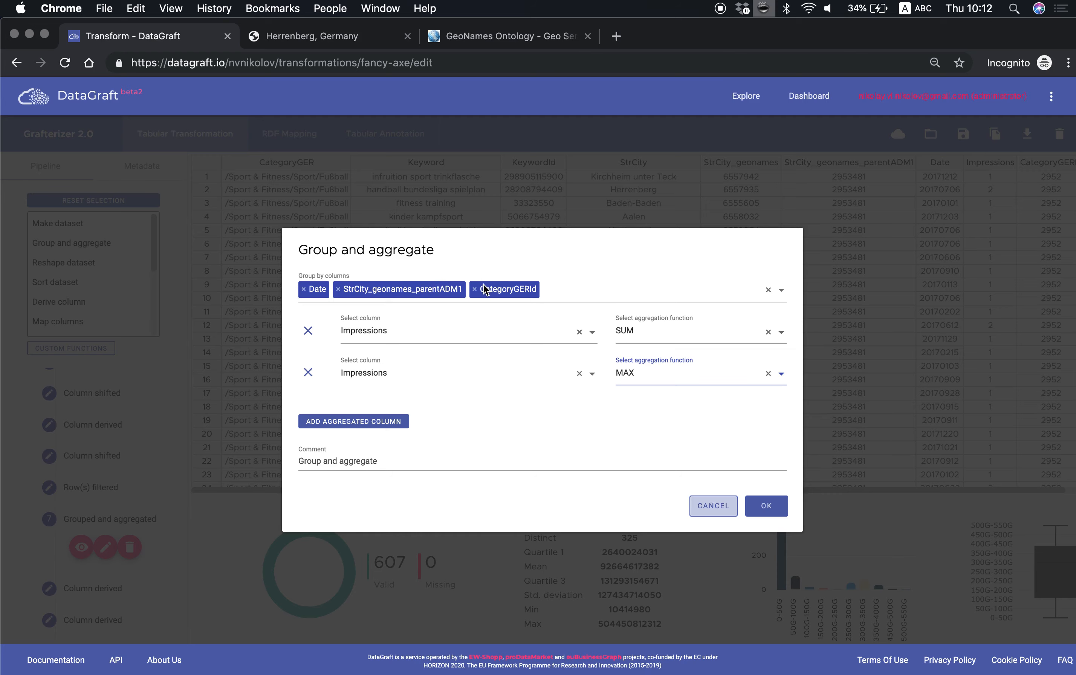
{"action": "left_click", "coordinate": [765, 516]}
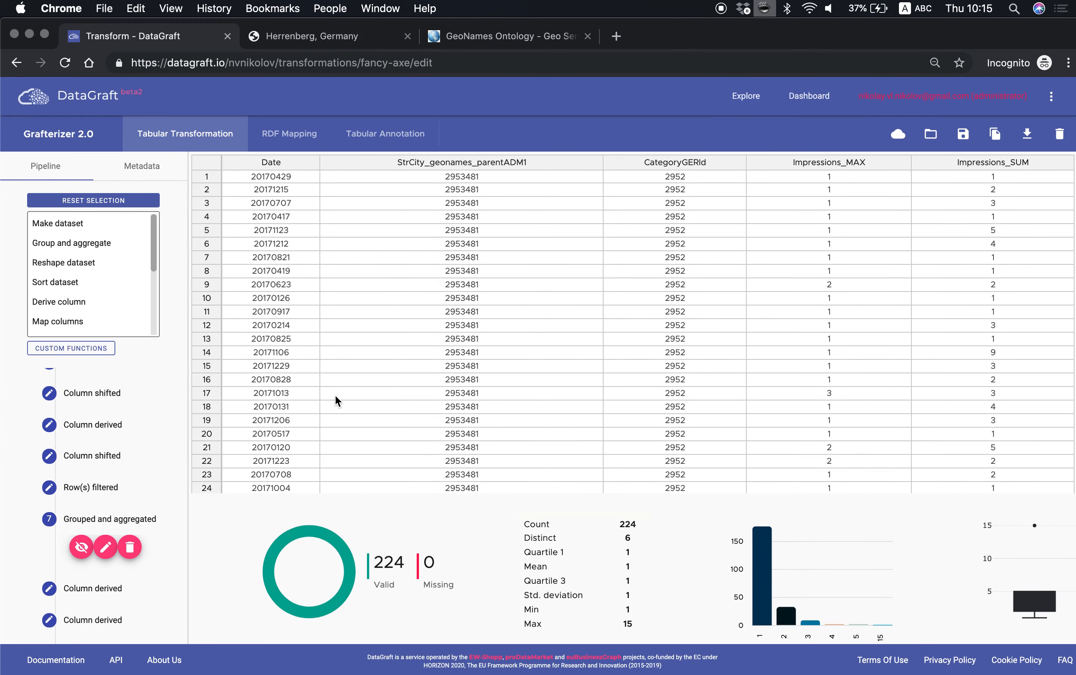
Show the full pipeline result and examine the weather columns through to the last one
{"action": "left_click", "coordinate": [81, 546]}
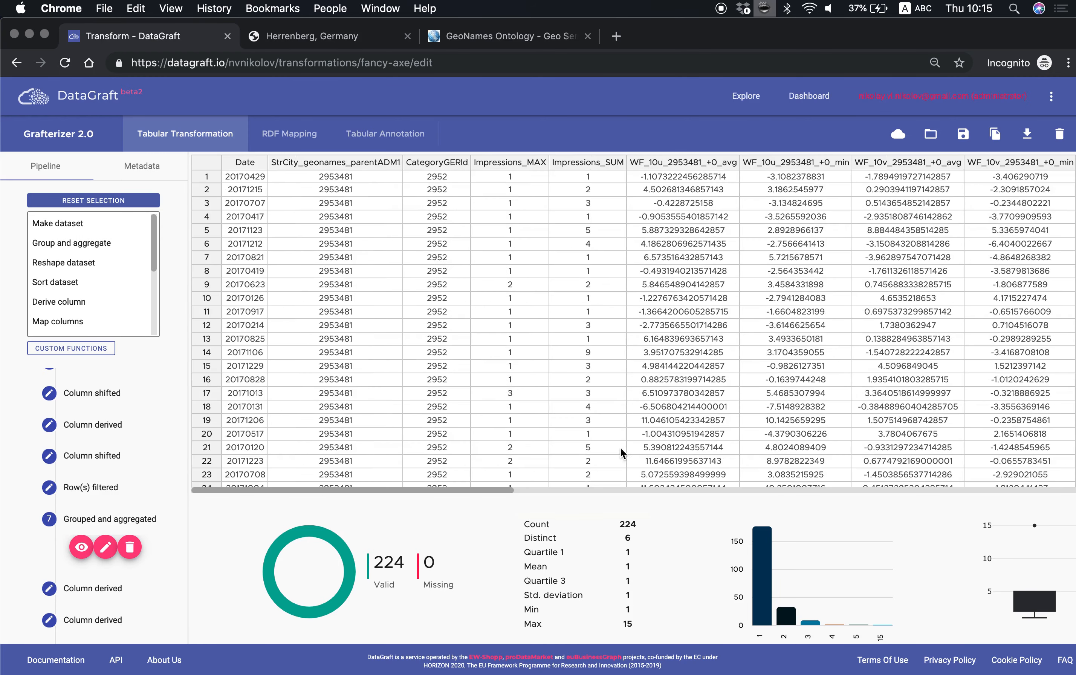
{"action": "left_click_drag", "start_coordinate": [510, 488], "coordinate": [1070, 491]}
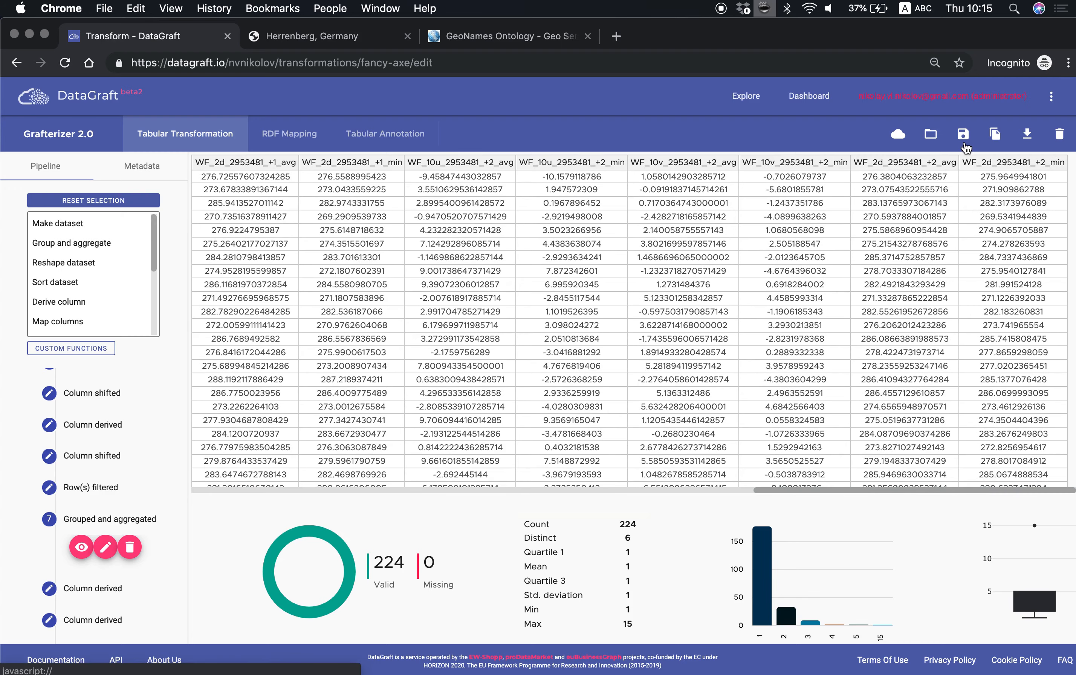
{"action": "left_click", "coordinate": [937, 144]}
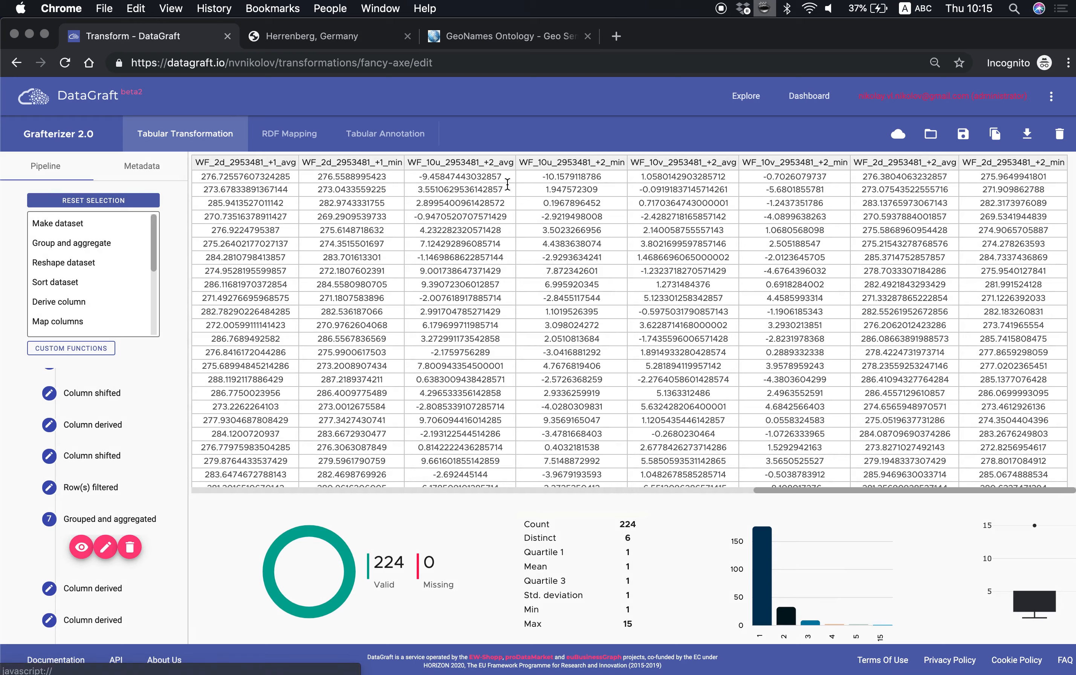
Set the transformation's title to "demo transformation" in its metadata
{"action": "left_click", "coordinate": [139, 174]}
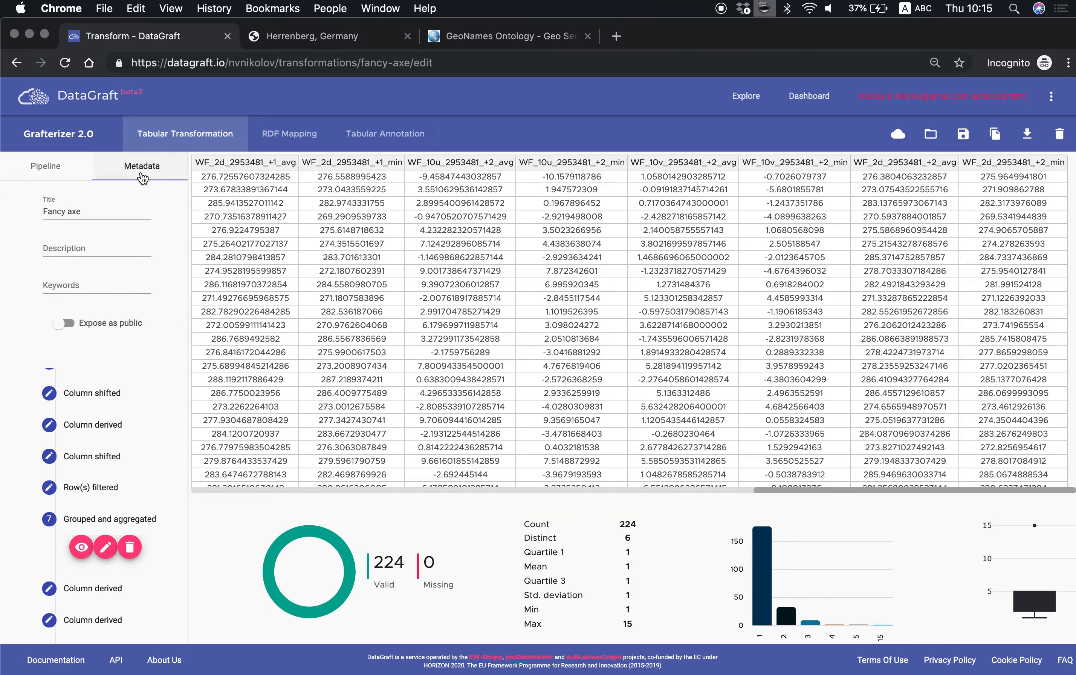
{"action": "triple_click", "coordinate": [86, 209]}
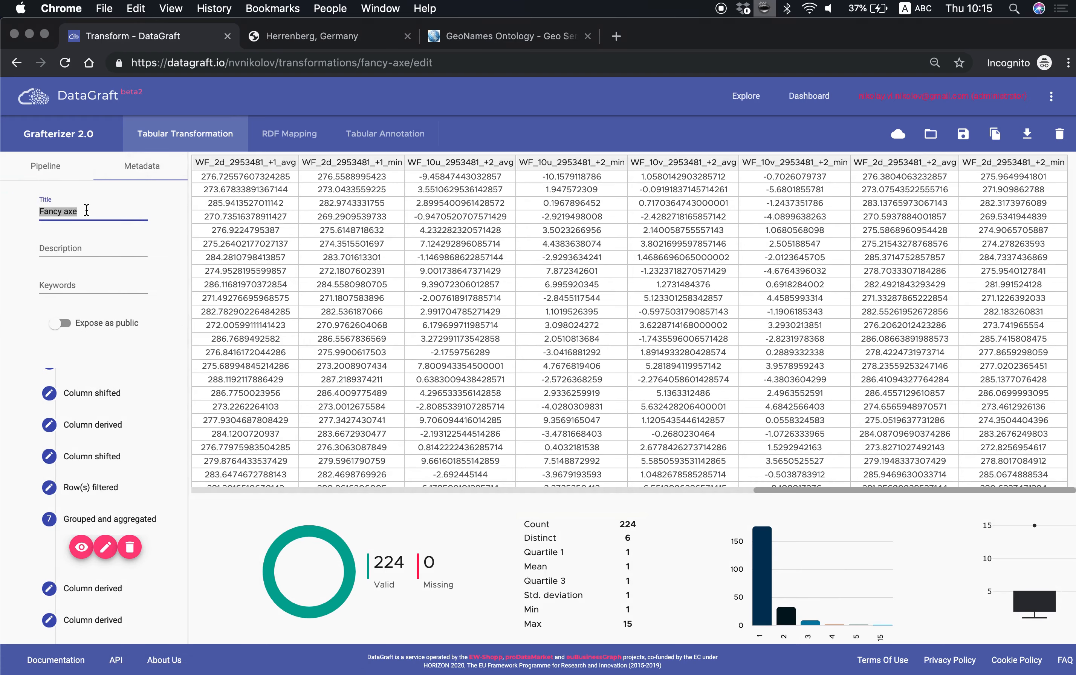
{"action": "type", "text": "demo transformation"}
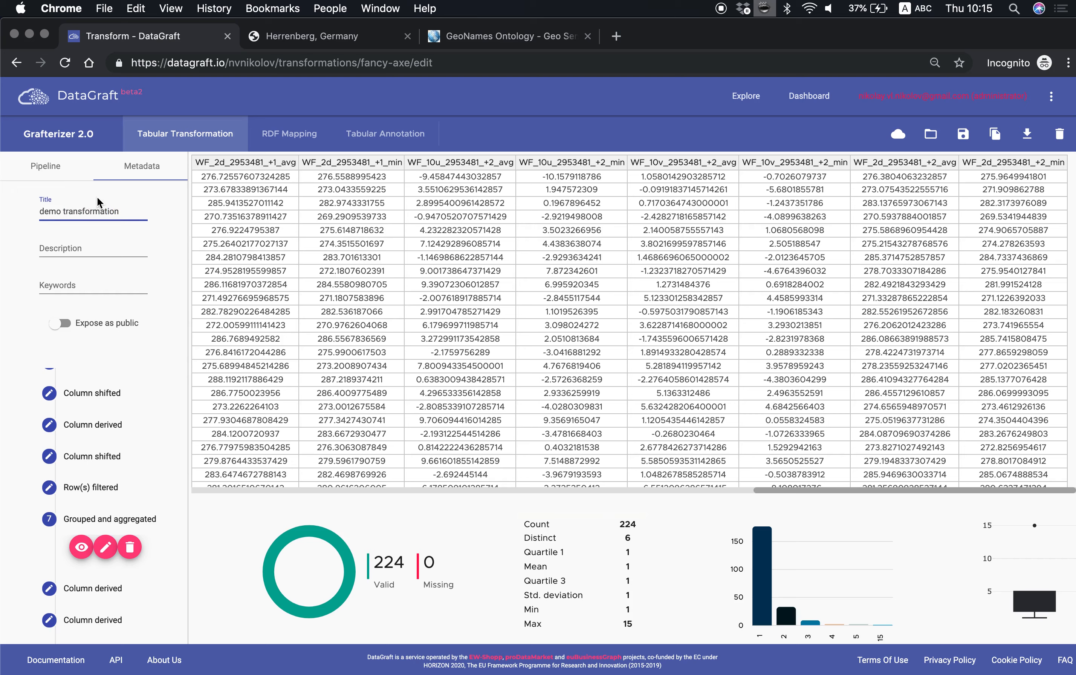
Save the transformation and go through its download options, choosing the CSV result and the transformation JSON in turn
{"action": "left_click", "coordinate": [967, 138]}
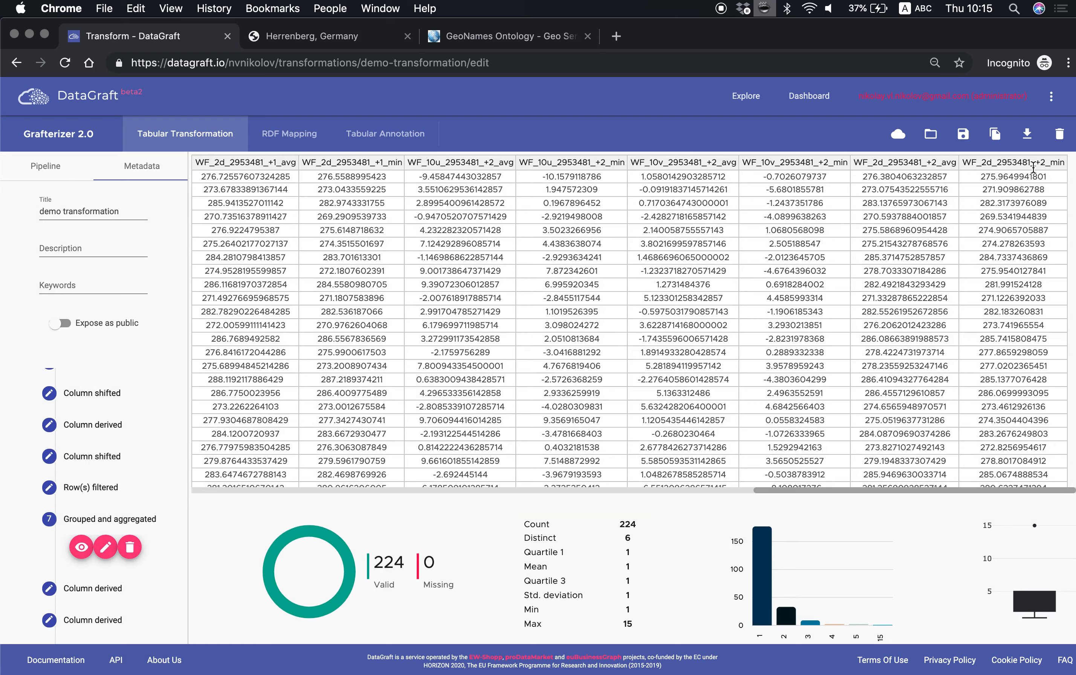
{"action": "left_click", "coordinate": [1025, 135]}
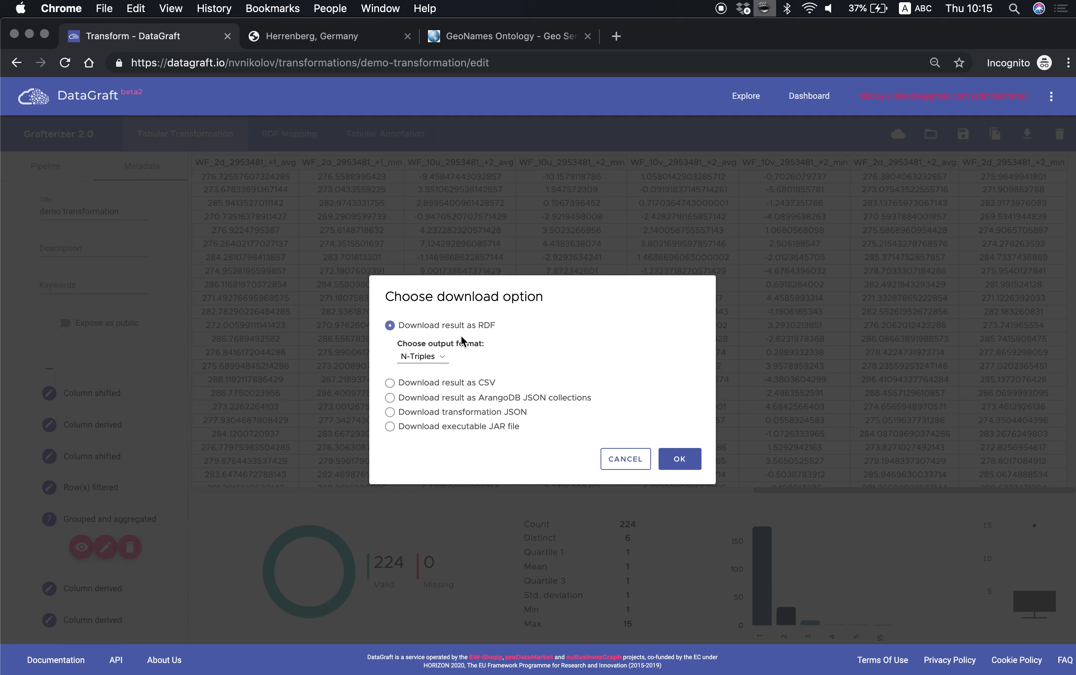
{"action": "left_click", "coordinate": [465, 382]}
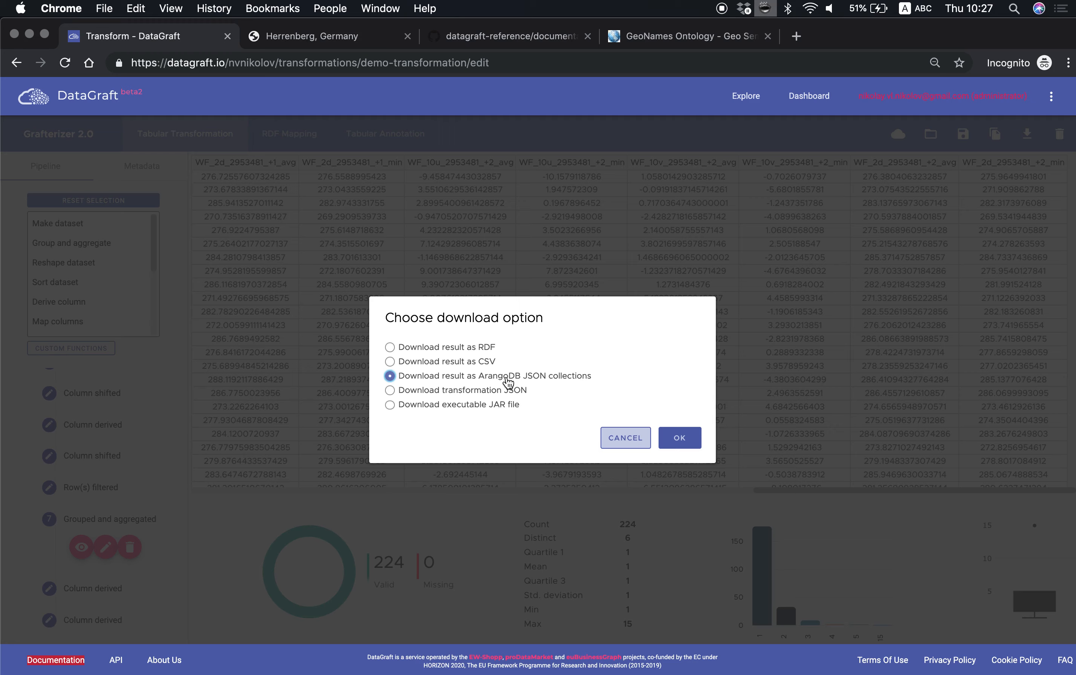
{"action": "left_click", "coordinate": [498, 394]}
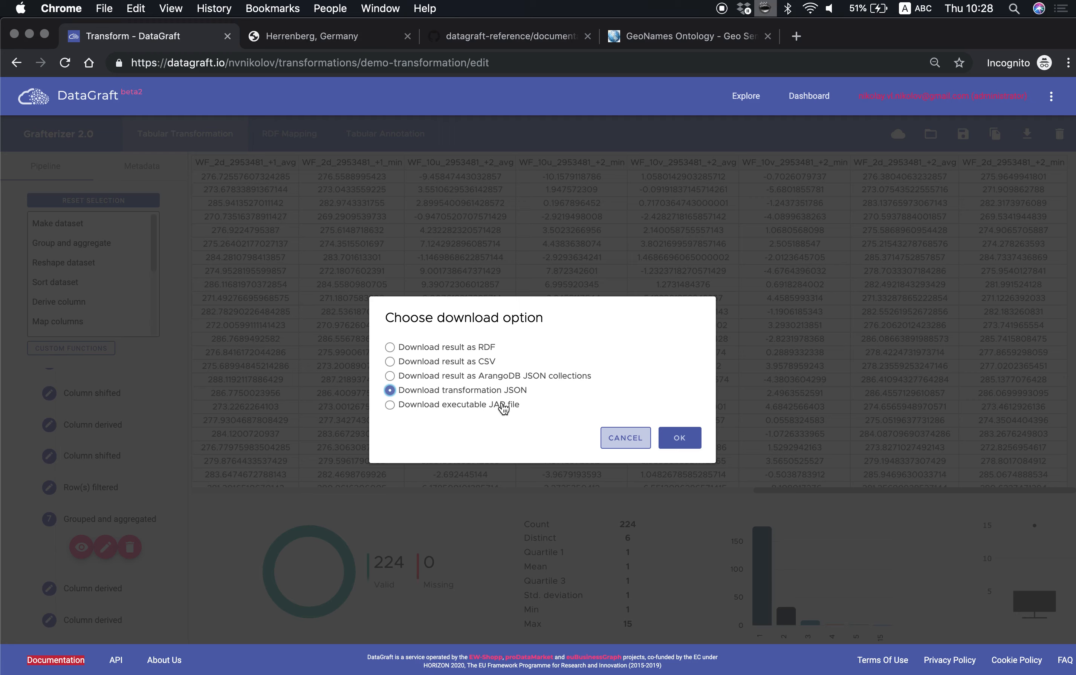
Download the transformation as an executable JAR file with CSV output and keep the transformation.jar file
{"action": "left_click", "coordinate": [504, 407]}
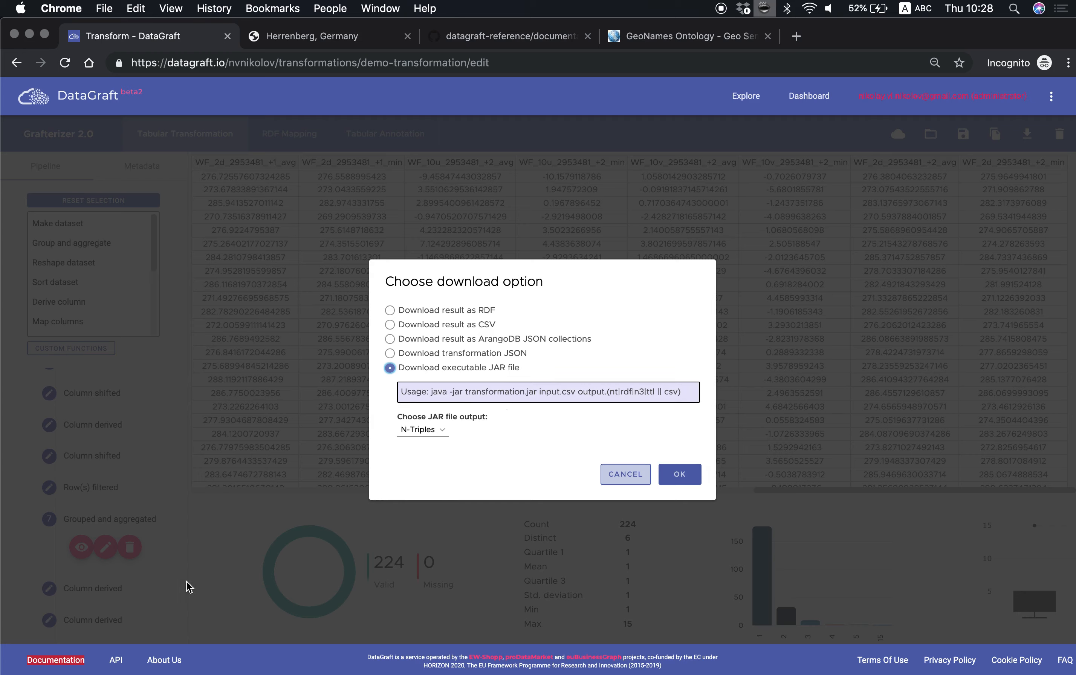
{"action": "left_click", "coordinate": [417, 430]}
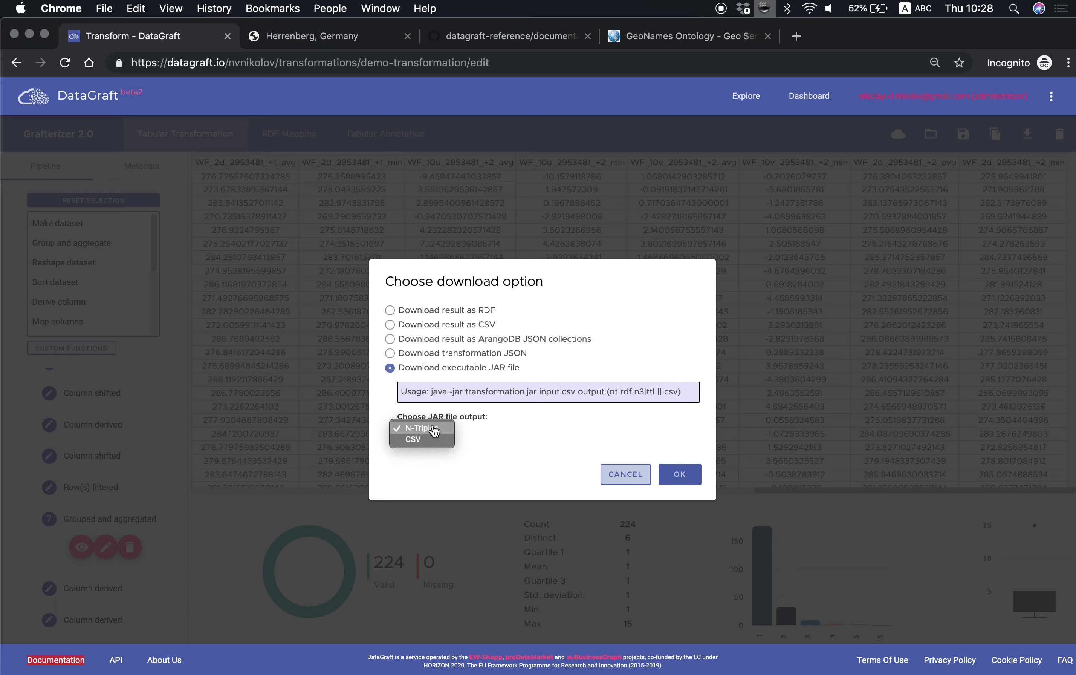
{"action": "left_click", "coordinate": [416, 440]}
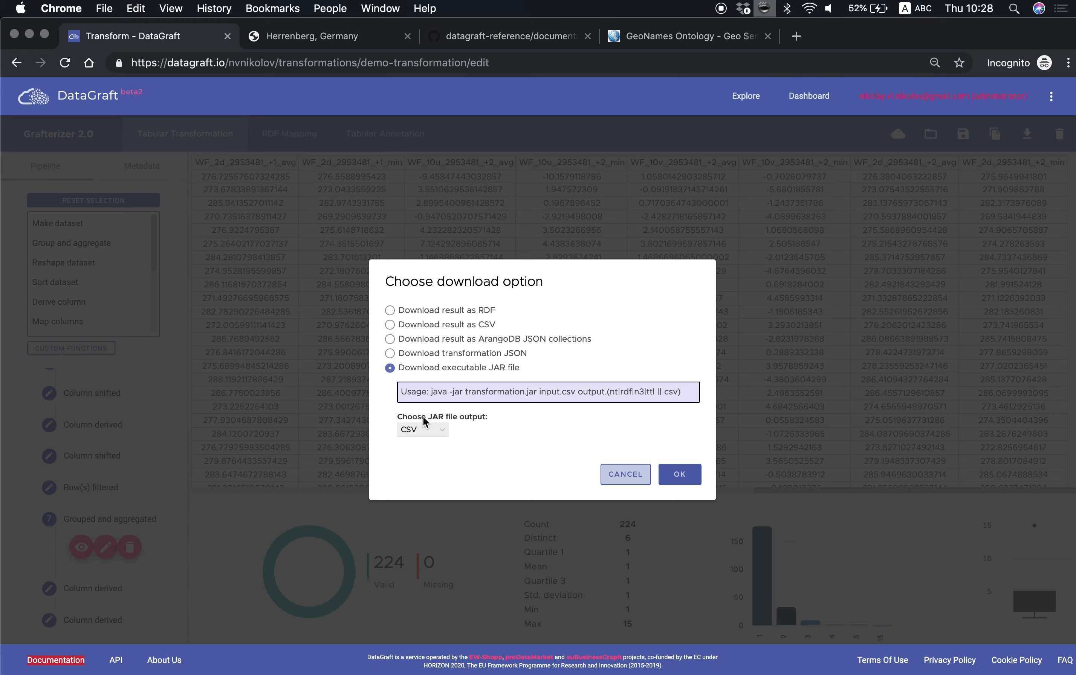
{"action": "left_click_drag", "start_coordinate": [579, 391], "coordinate": [682, 395]}
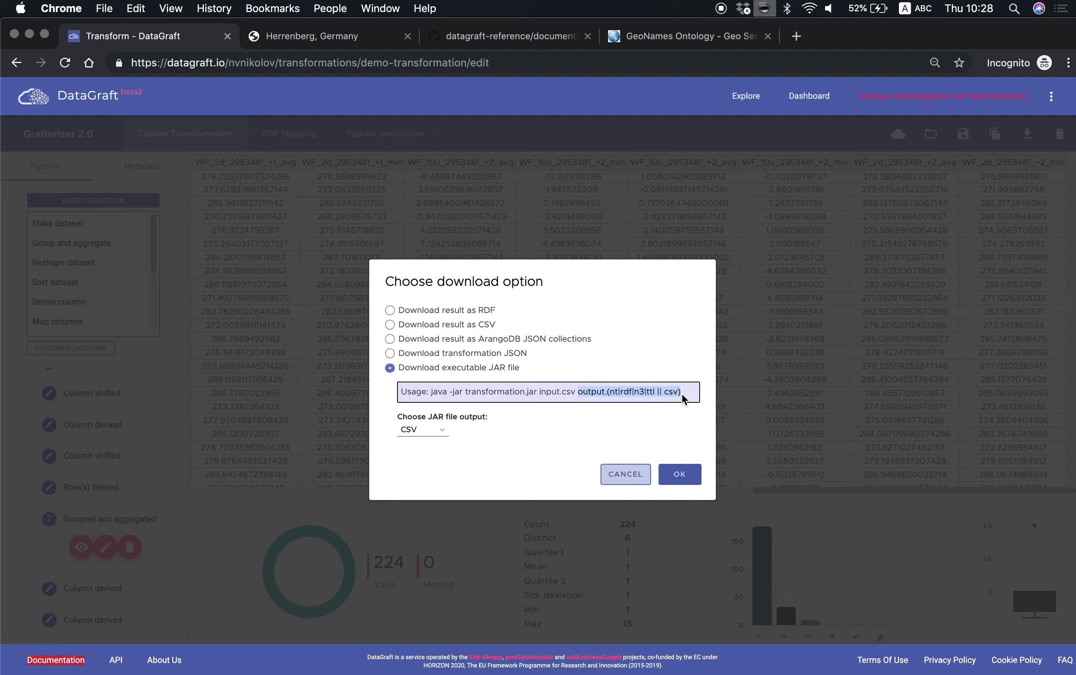
{"action": "left_click", "coordinate": [671, 476]}
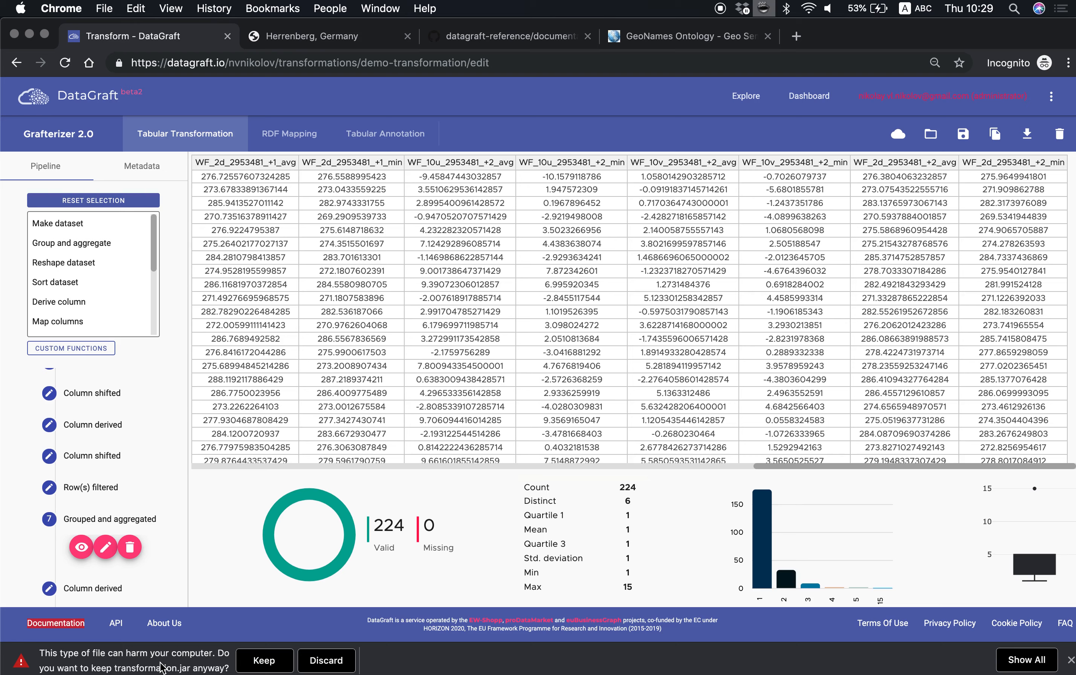
{"action": "left_click", "coordinate": [250, 660]}
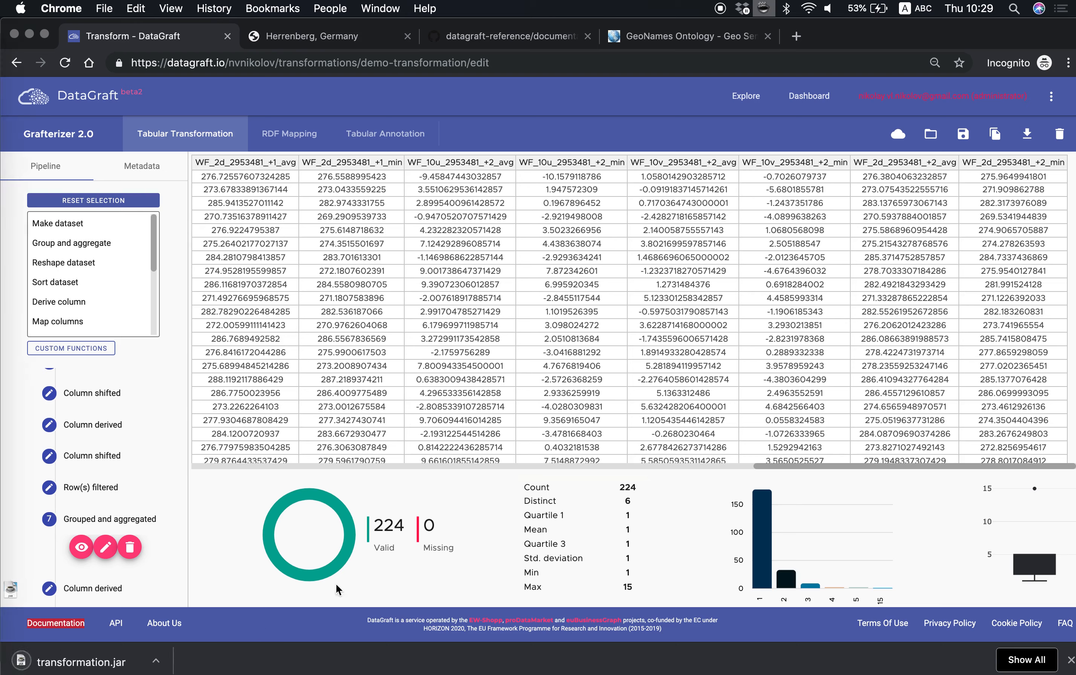